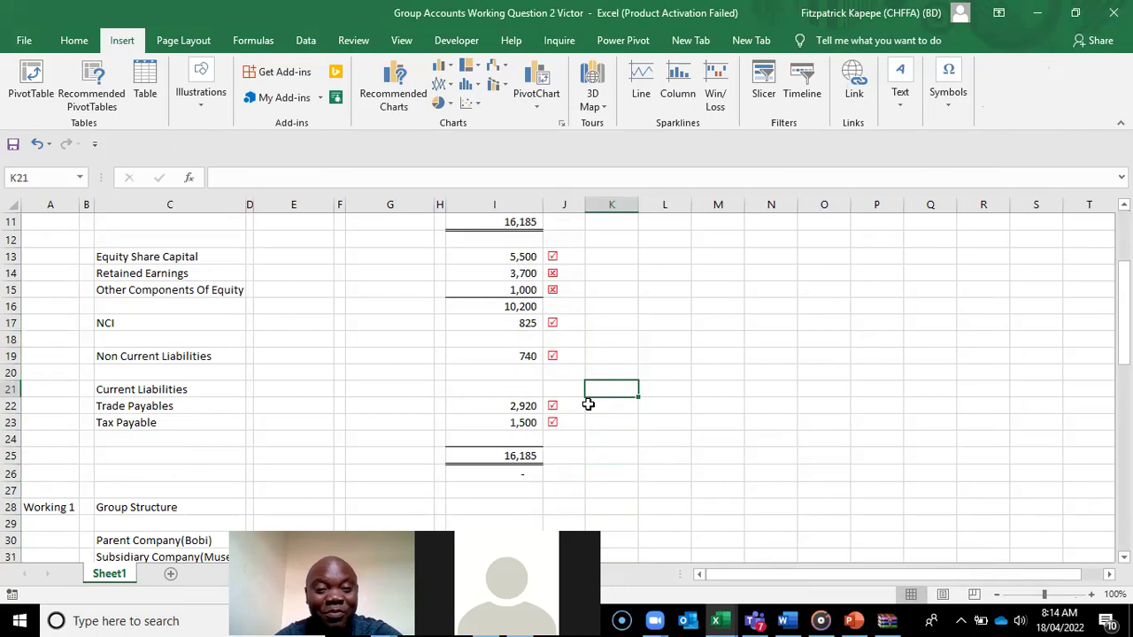
# - Review the equity and liabilities section of the statement, continuing to the group structure and the subsidiary's net assets workings
pyautogui.press('Left')
pyautogui.press('Left')
pyautogui.press('Left')
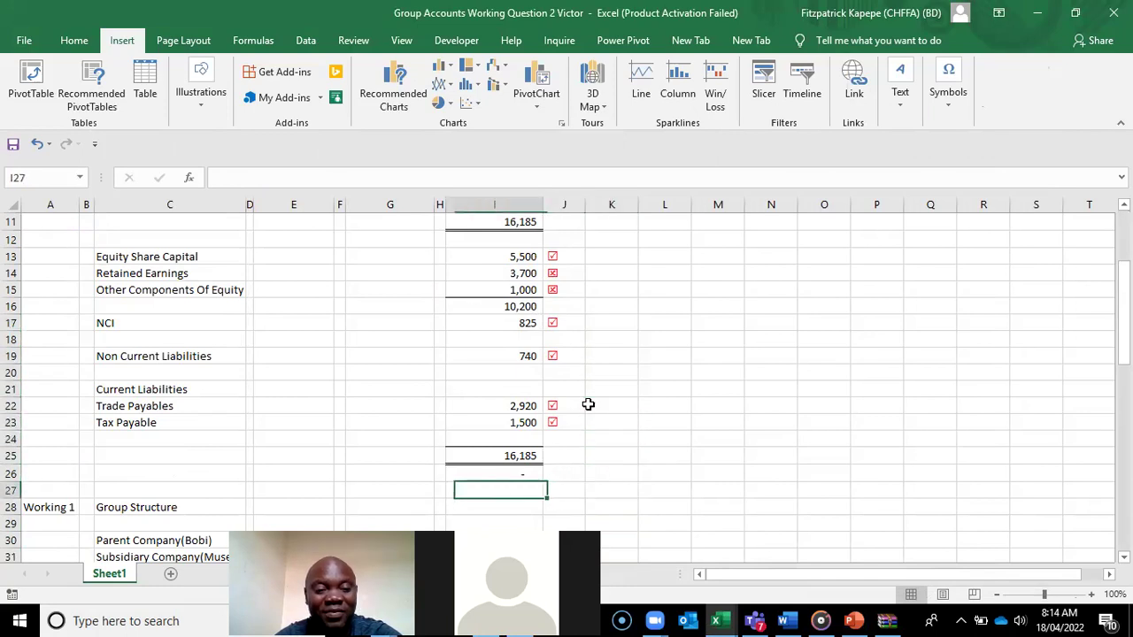
pyautogui.press('Down')
pyautogui.press('Down')
pyautogui.press('Down')
pyautogui.press('Down')
pyautogui.press('Down')
pyautogui.press('Up')
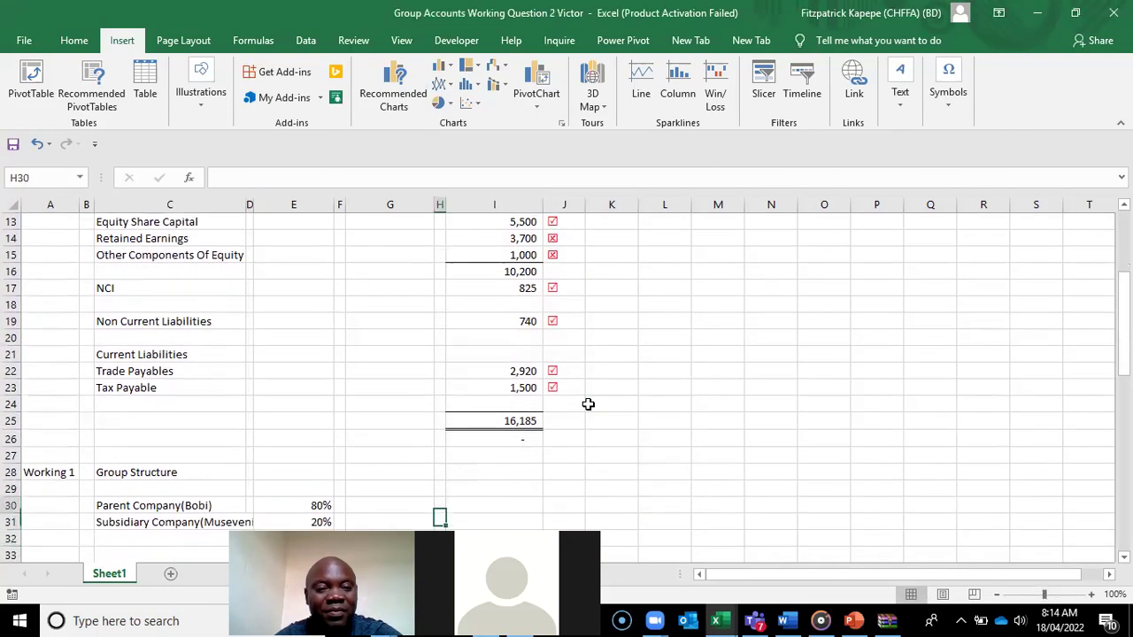
pyautogui.press('Down')
pyautogui.press('Down')
pyautogui.press('Down')
pyautogui.press('Down')
pyautogui.press('Down')
pyautogui.press('Down')
pyautogui.press('Down')
pyautogui.press('Down')
pyautogui.press('Down')
pyautogui.press('Down')
pyautogui.press('Down')
pyautogui.press('Down')
pyautogui.press('Down')
pyautogui.press('Down')
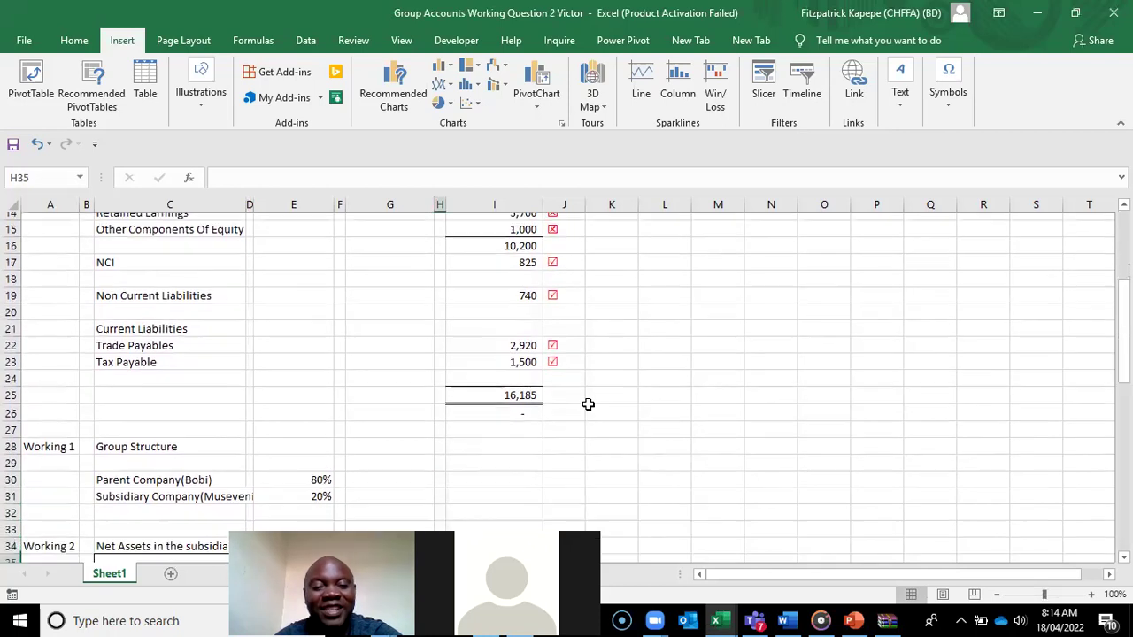
pyautogui.scroll(-1, 588, 405)
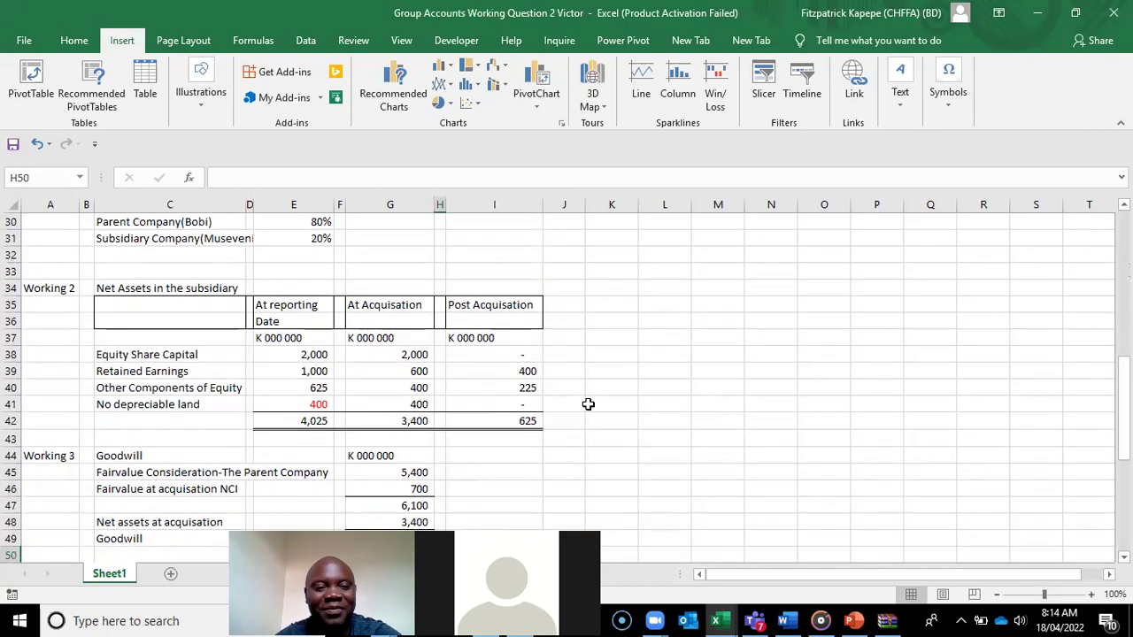
# - Examine the No depreciable land entry at the reporting date in Working 2, alongside the other net asset lines
pyautogui.press('Down')
pyautogui.press('Up')
pyautogui.press('Up')
pyautogui.press('Up')
pyautogui.press('Up')
pyautogui.press('Up')
pyautogui.press('Left')
pyautogui.press('Left')
pyautogui.press('Left')
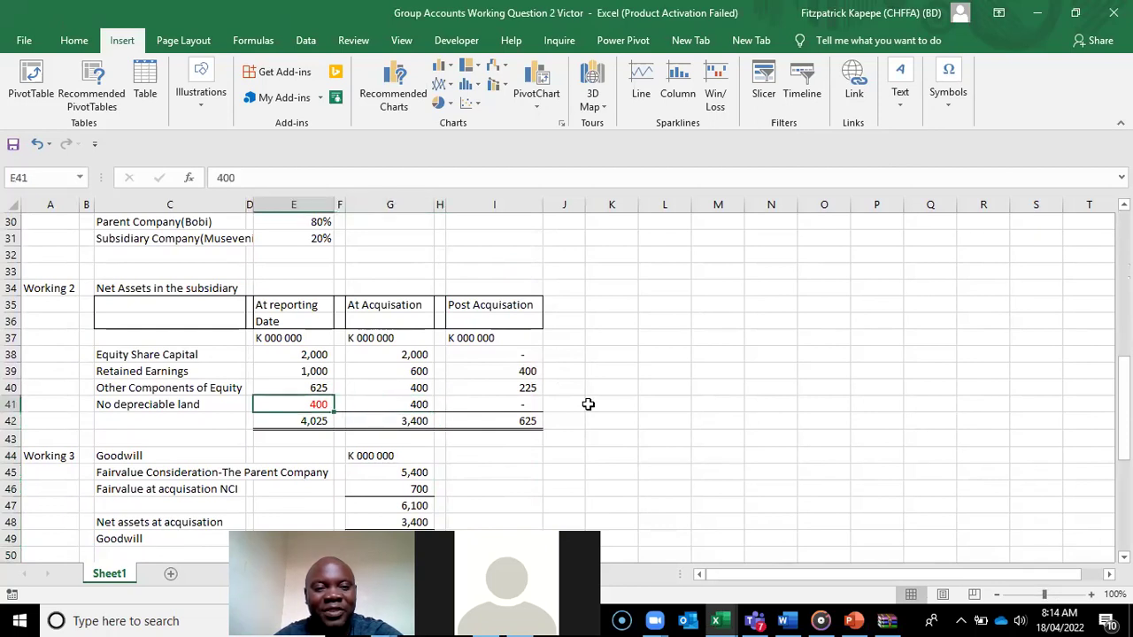
pyautogui.press('Left')
pyautogui.press('Left')
pyautogui.press('Right')
pyautogui.press('Up')
pyautogui.press('Up')
pyautogui.press('Up')
pyautogui.press('Down')
pyautogui.press('Down')
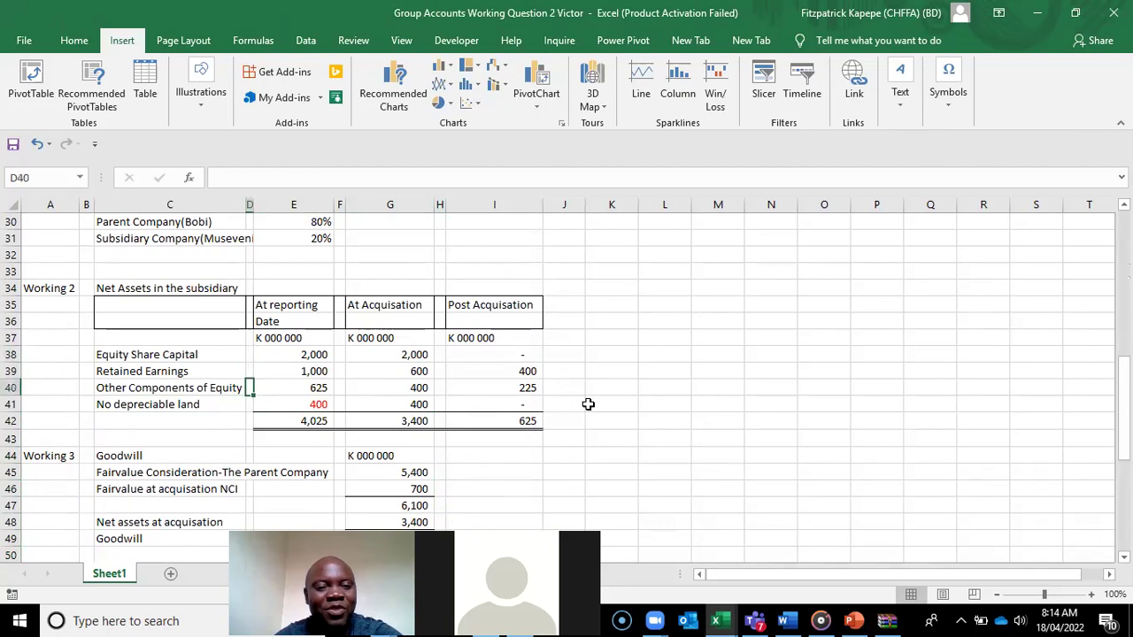
pyautogui.press('Right')
pyautogui.press('Left')
pyautogui.press('Right')
pyautogui.press('Left')
pyautogui.press('Down')
pyautogui.press('Down')
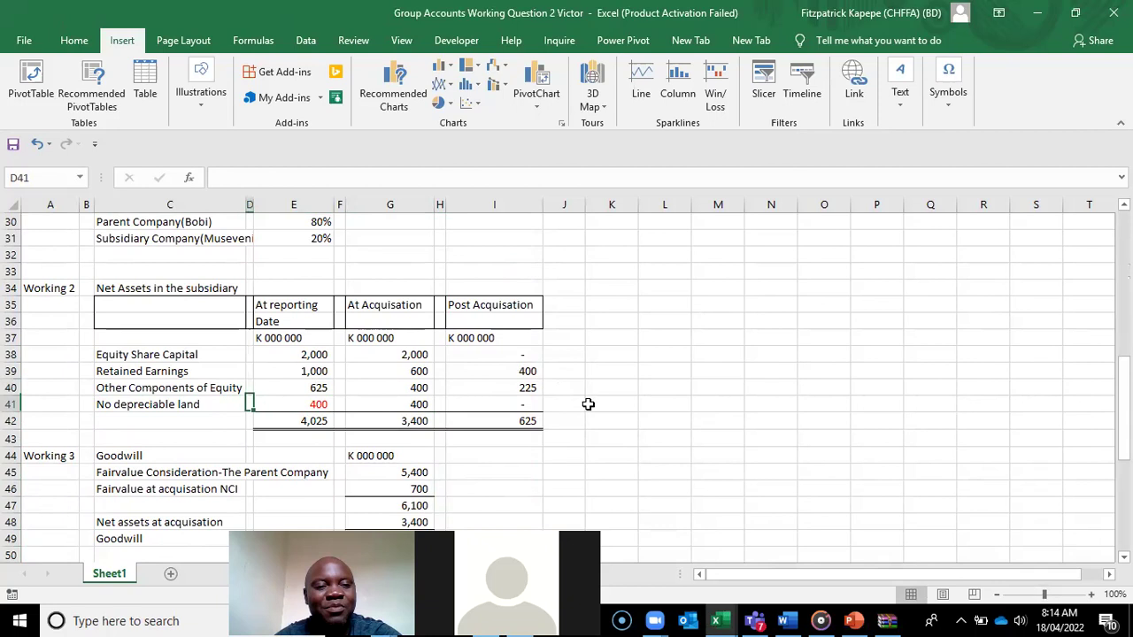
pyautogui.press('Up')
pyautogui.press('Up')
pyautogui.press('Right')
pyautogui.press('Right')
pyautogui.press('Down')
pyautogui.press('Down')
pyautogui.press('Left')
pyautogui.press('Up')
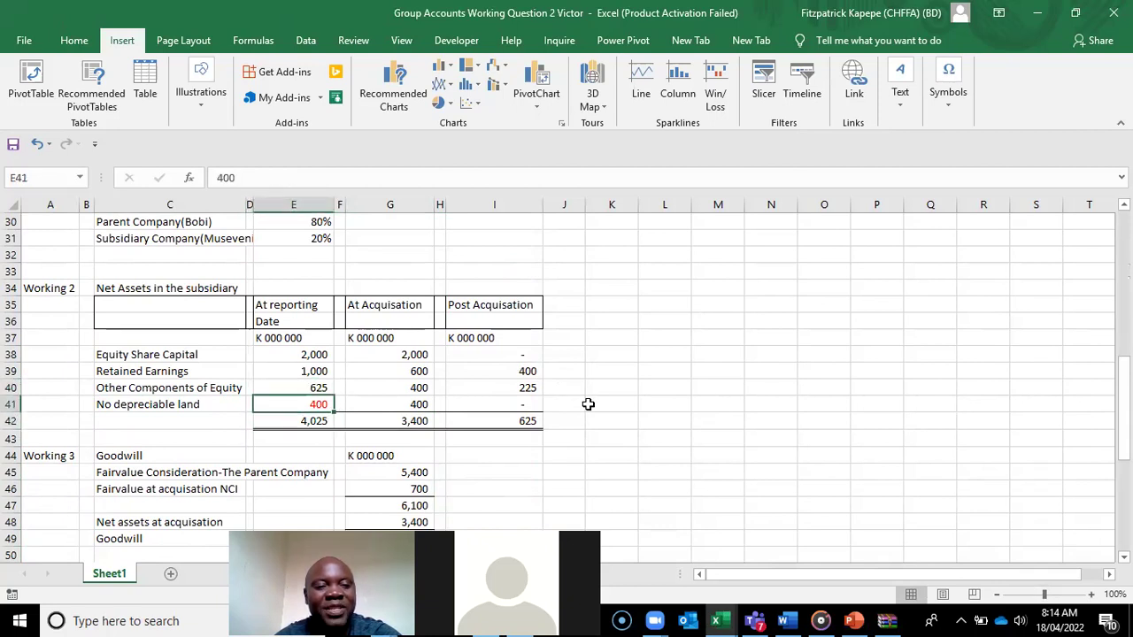
pyautogui.press('Left')
pyautogui.press('Left')
pyautogui.press('Left')
pyautogui.press('Right')
pyautogui.press('Right')
pyautogui.press('Right')
pyautogui.press('Right')
pyautogui.press('Left')
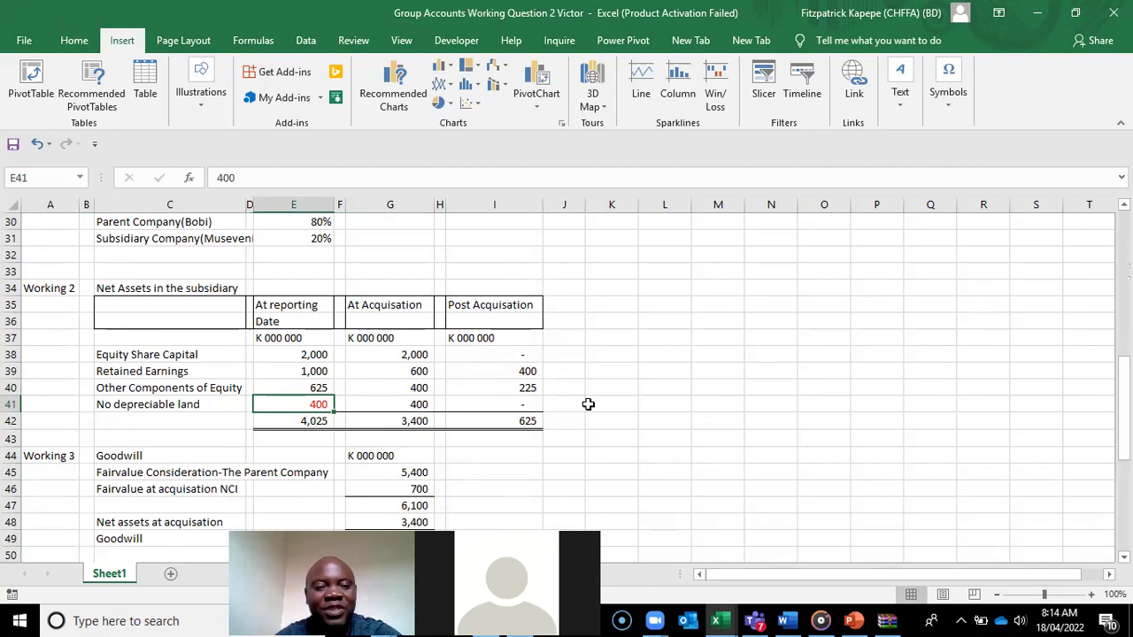
# - Compare the No depreciable land entries at reporting date, at acquisition and post acquisition in Working 2
pyautogui.press('Right')
pyautogui.press('Right')
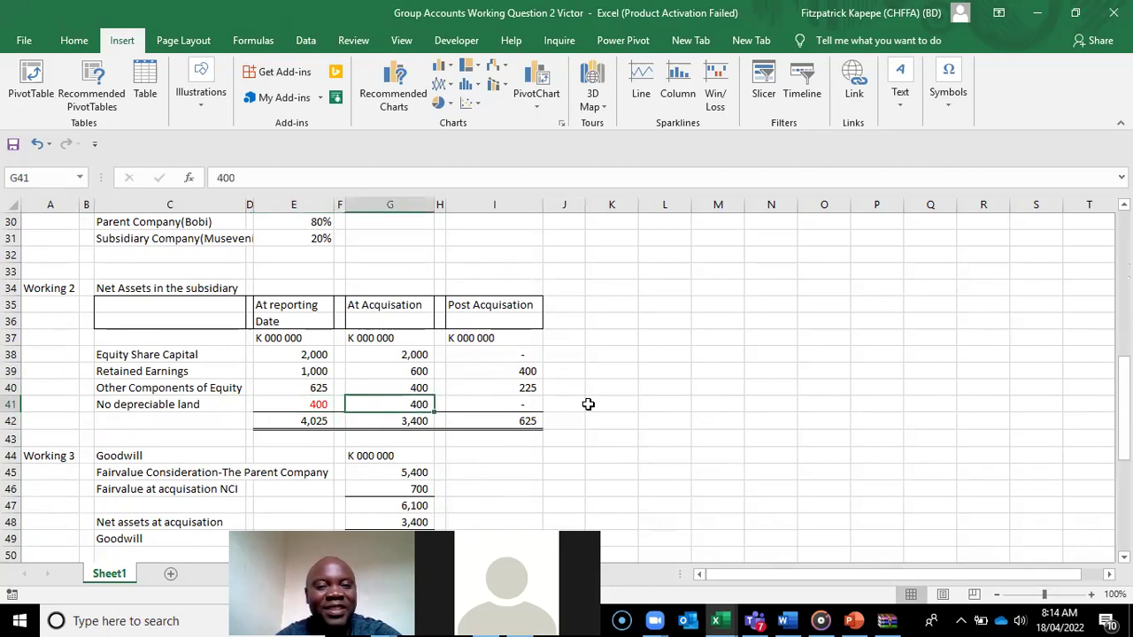
pyautogui.press('Right')
pyautogui.press('Right')
pyautogui.press('Right')
pyautogui.press('Left')
pyautogui.press('Right')
pyautogui.press('Left')
pyautogui.press('Right')
pyautogui.press('Left')
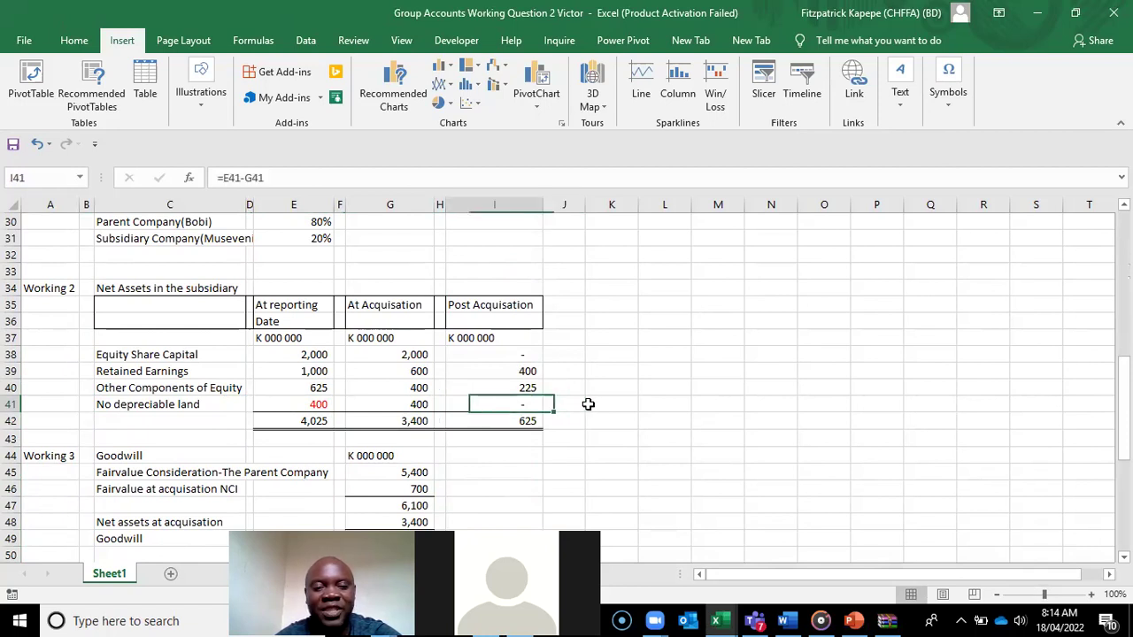
pyautogui.press('Left')
pyautogui.press('Left')
pyautogui.press('Left')
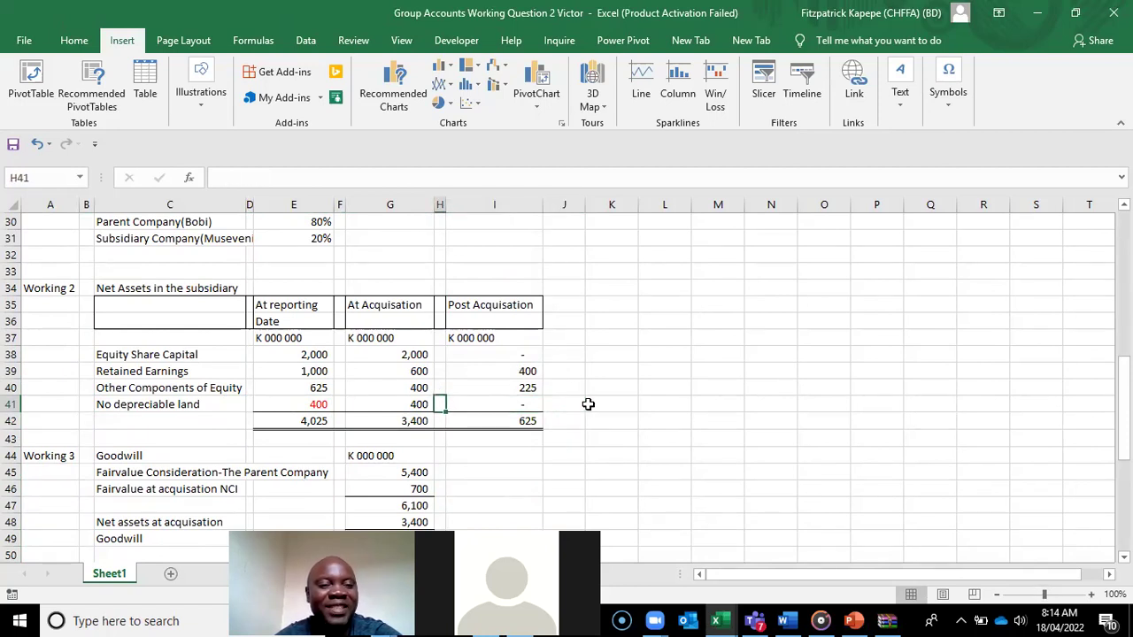
pyautogui.press('Left')
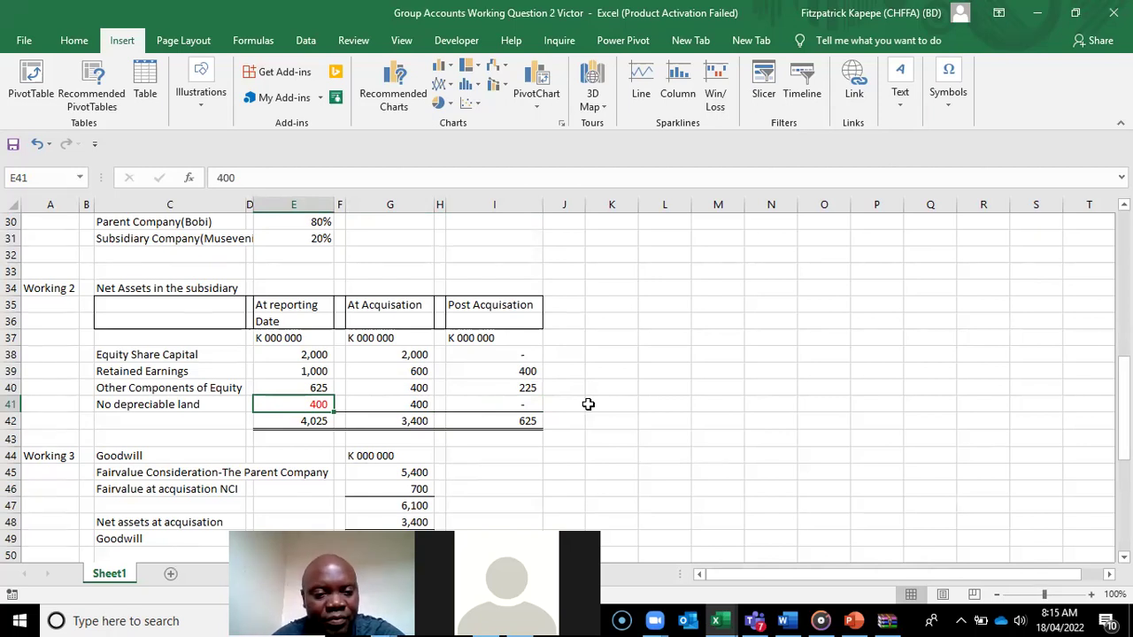
pyautogui.press('Right')
pyautogui.press('Right')
pyautogui.press('Right')
pyautogui.press('Right')
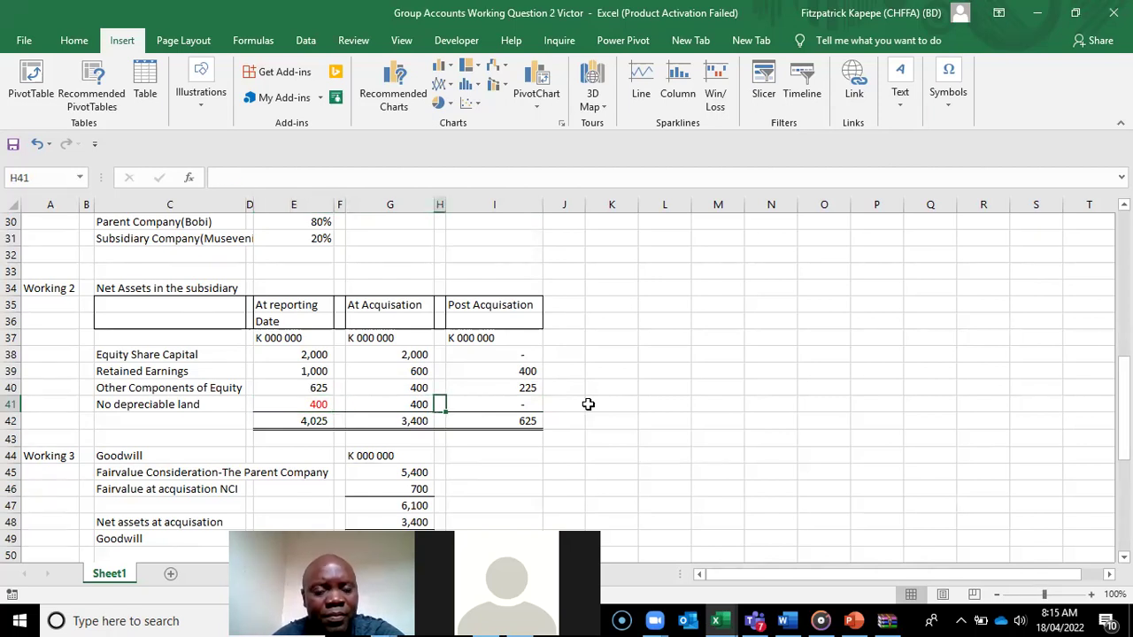
pyautogui.press('Up')
pyautogui.press('Up')
pyautogui.press('Down')
pyautogui.press('Down')
pyautogui.press('Down')
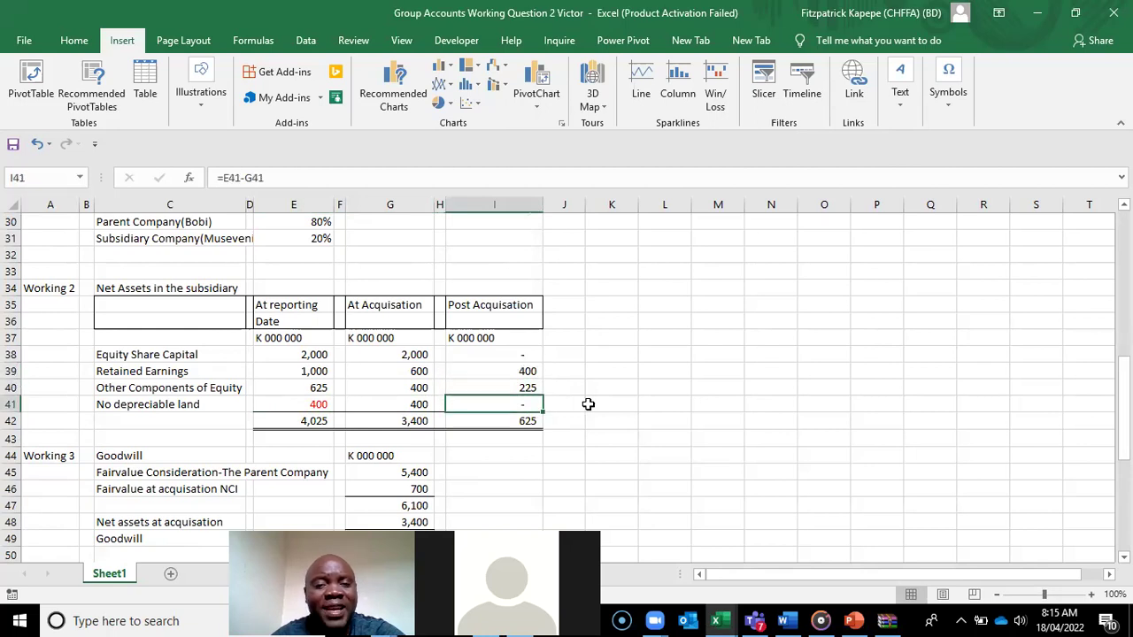
# - Examine the post-acquisition Retained Earnings formula and the figures across that row in Working 2
pyautogui.press('Up')
pyautogui.press('Up')
pyautogui.press('Up')
pyautogui.press('Up')
pyautogui.press('Down')
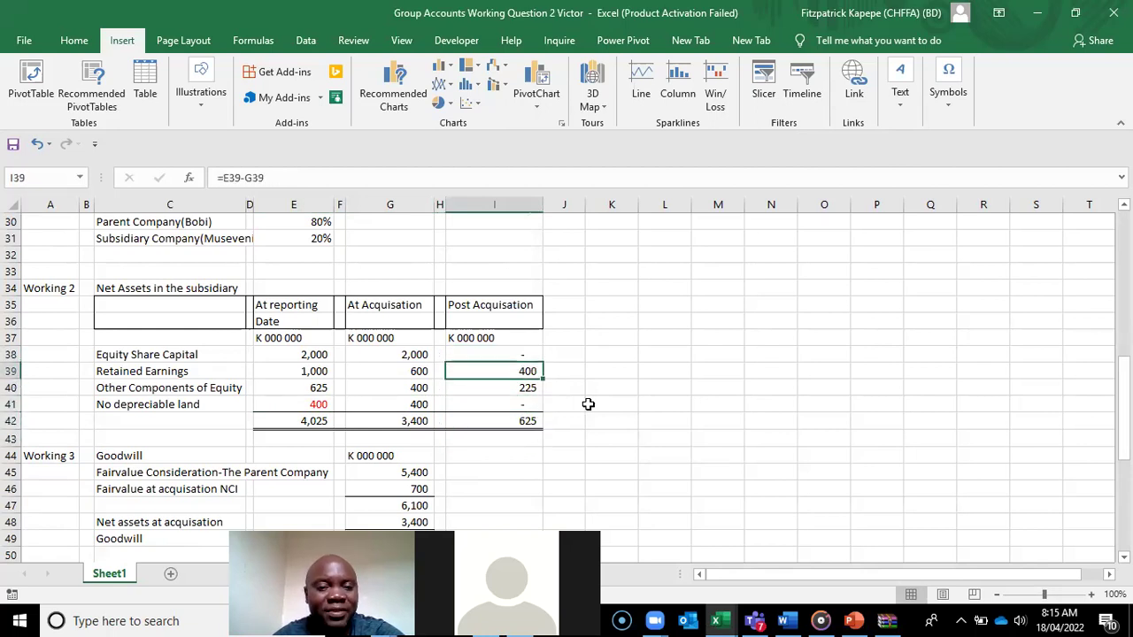
pyautogui.press('Down')
pyautogui.press('Up')
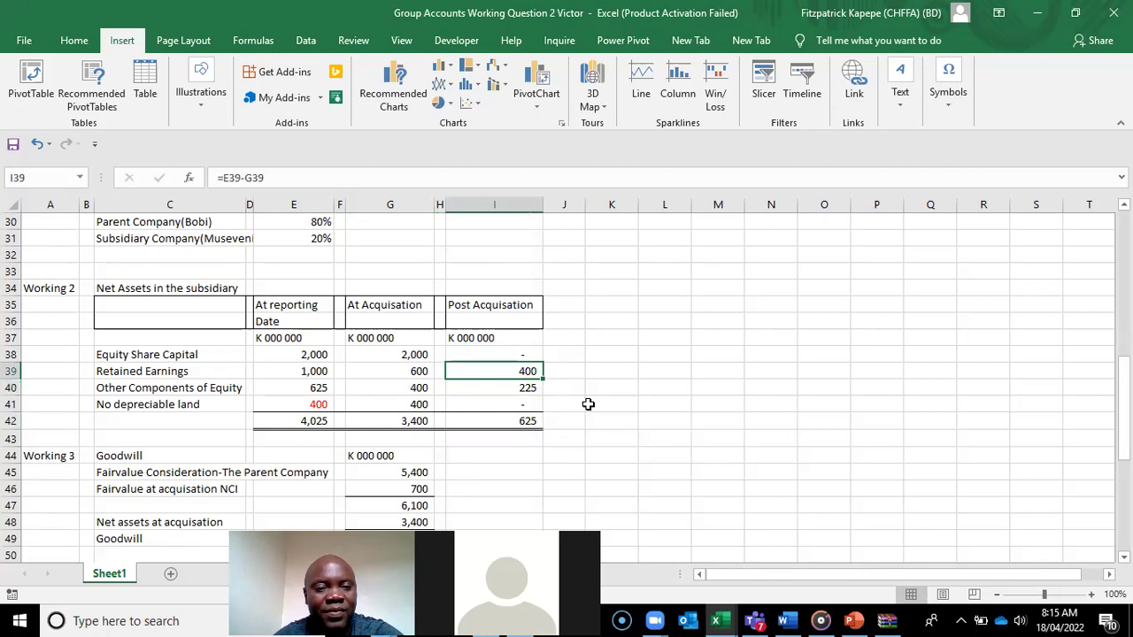
pyautogui.press('Left')
pyautogui.press('Left')
pyautogui.press('Left')
pyautogui.press('Left')
pyautogui.press('Left')
pyautogui.press('Right')
pyautogui.press('Right')
pyautogui.press('Right')
pyautogui.press('Right')
pyautogui.press('Right')
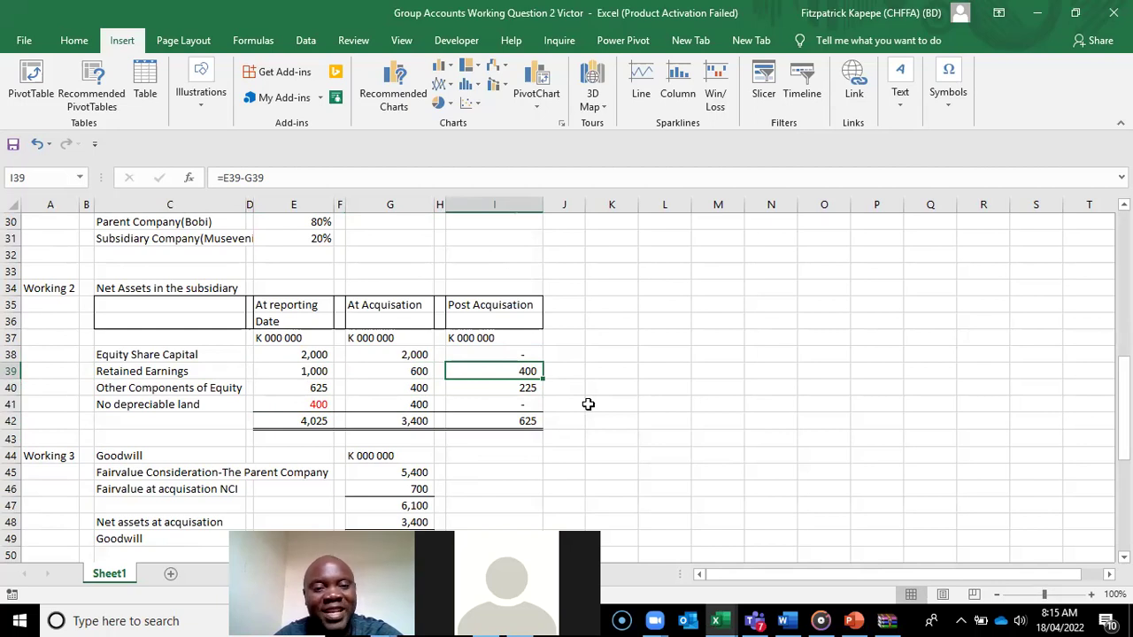
# - Look over the goodwill, NCI, group retained earnings and group other components of equity workings
pyautogui.press('Down')
pyautogui.press('Down')
pyautogui.press('Down')
pyautogui.press('Down')
pyautogui.press('Down')
pyautogui.press('Down')
pyautogui.press('Down')
pyautogui.press('Down')
pyautogui.press('Down')
pyautogui.press('Down')
pyautogui.press('Down')
pyautogui.press('Down')
pyautogui.press('Down')
pyautogui.press('Down')
pyautogui.press('Down')
pyautogui.press('Down')
pyautogui.press('Down')
pyautogui.press('Down')
pyautogui.press('Down')
pyautogui.press('Down')
pyautogui.press('Down')
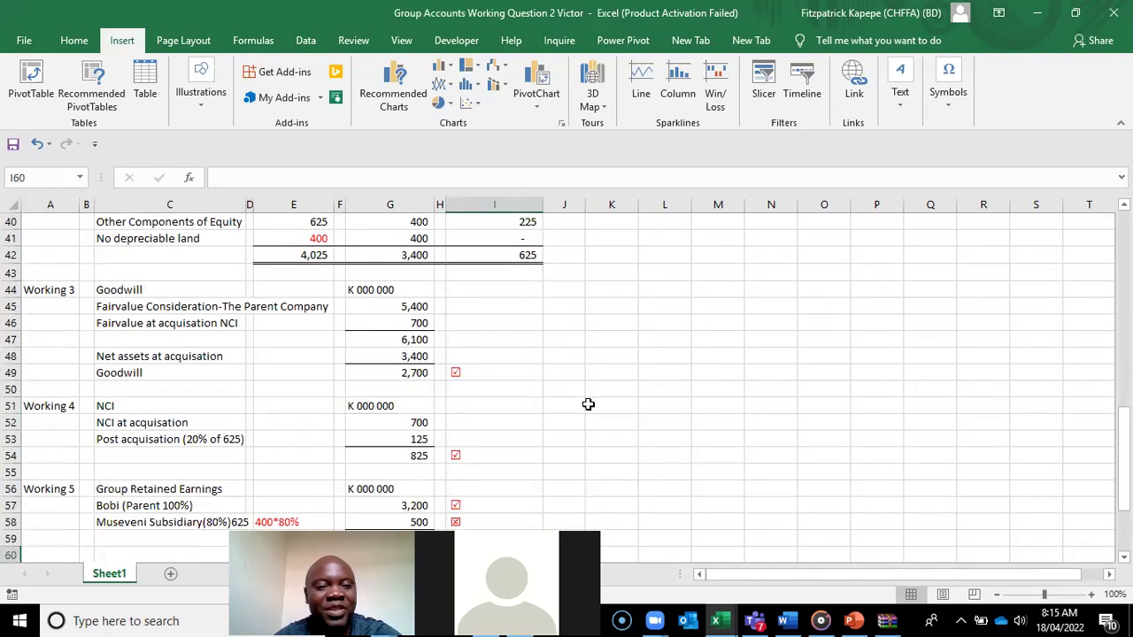
pyautogui.press('Down')
pyautogui.press('Down')
pyautogui.press('Down')
pyautogui.press('Down')
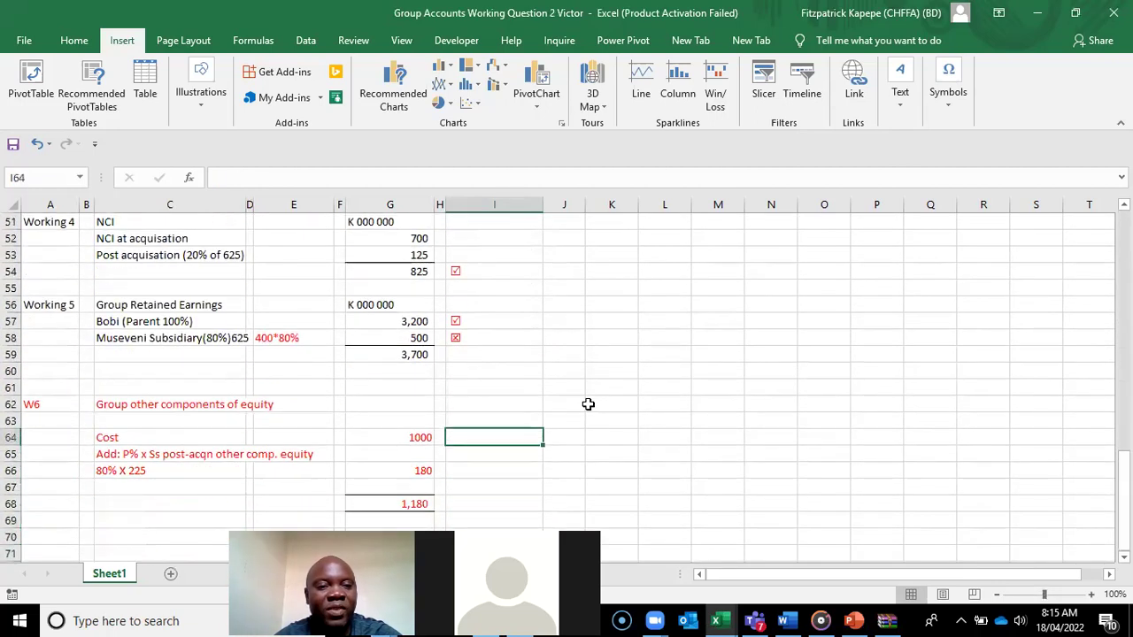
# - Trace the precedents of the Museveni subsidiary amount in cell G58 of Working 5 back to their source cells
pyautogui.press('Left')
pyautogui.press('Left')
pyautogui.press('Left')
pyautogui.press('Up')
pyautogui.press('Up')
pyautogui.press('Up')
pyautogui.press('Up')
pyautogui.press('Up')
pyautogui.press('Up')
pyautogui.press('Right')
pyautogui.press('Up')
pyautogui.press('Down')
pyautogui.press('Down')
pyautogui.press('Up')
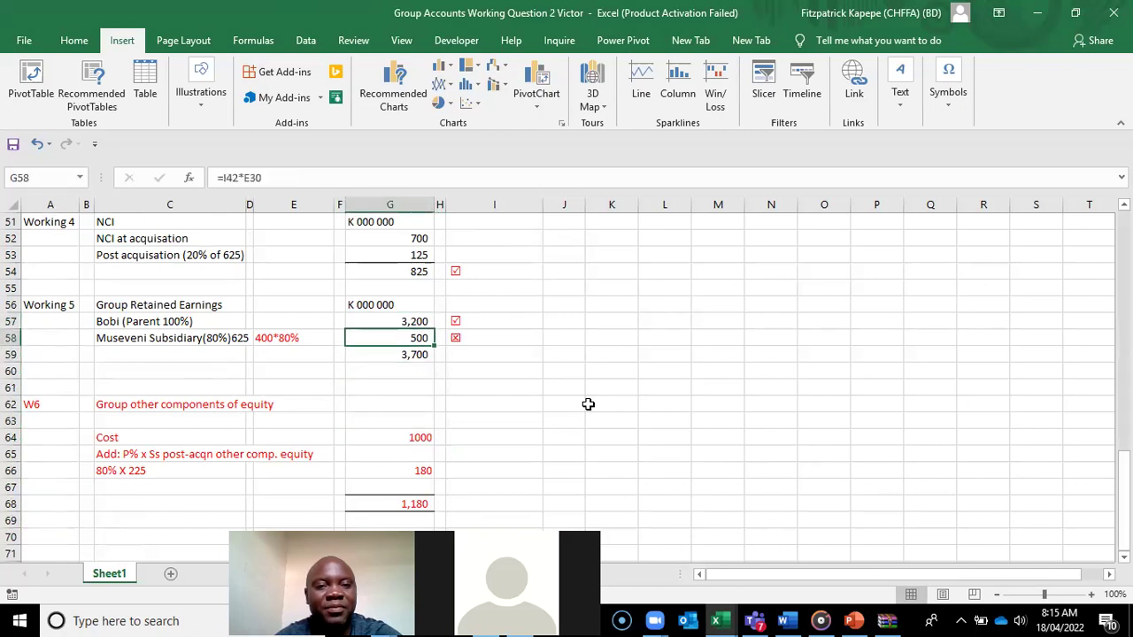
pyautogui.click(261, 41)
pyautogui.click(674, 66)
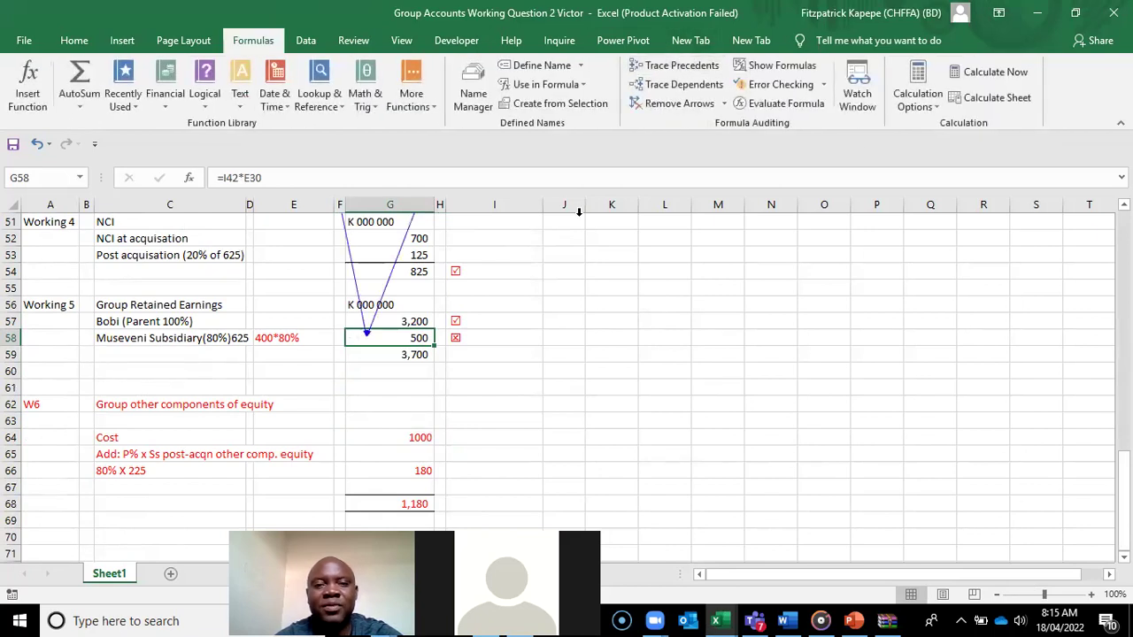
pyautogui.moveTo(1122, 500); pyautogui.dragTo(1123, 429)
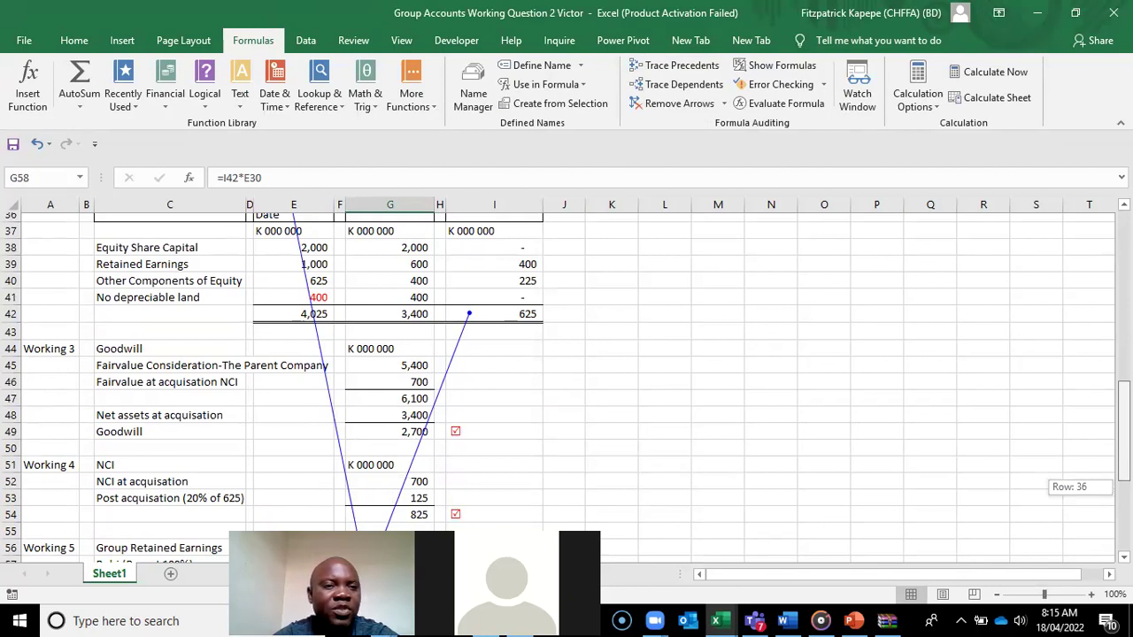
pyautogui.moveTo(1123, 429); pyautogui.dragTo(1122, 427)
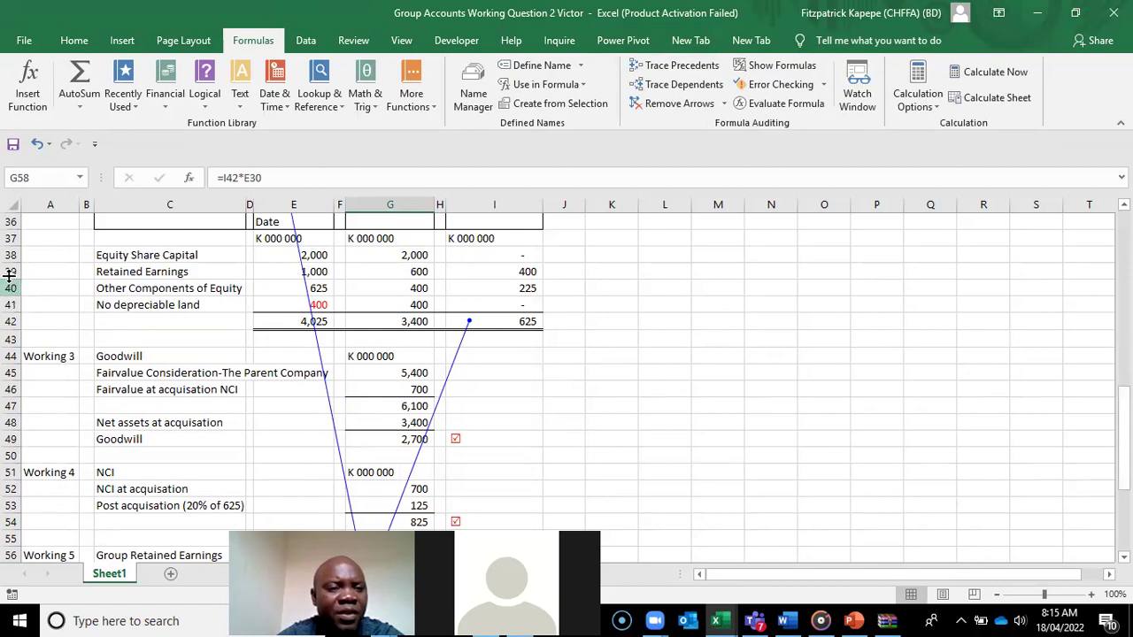
# - Change the Museveni subsidiary formula in cell G58 to =I39*E30 so it uses post-acquisition retained earnings
pyautogui.click(244, 185)
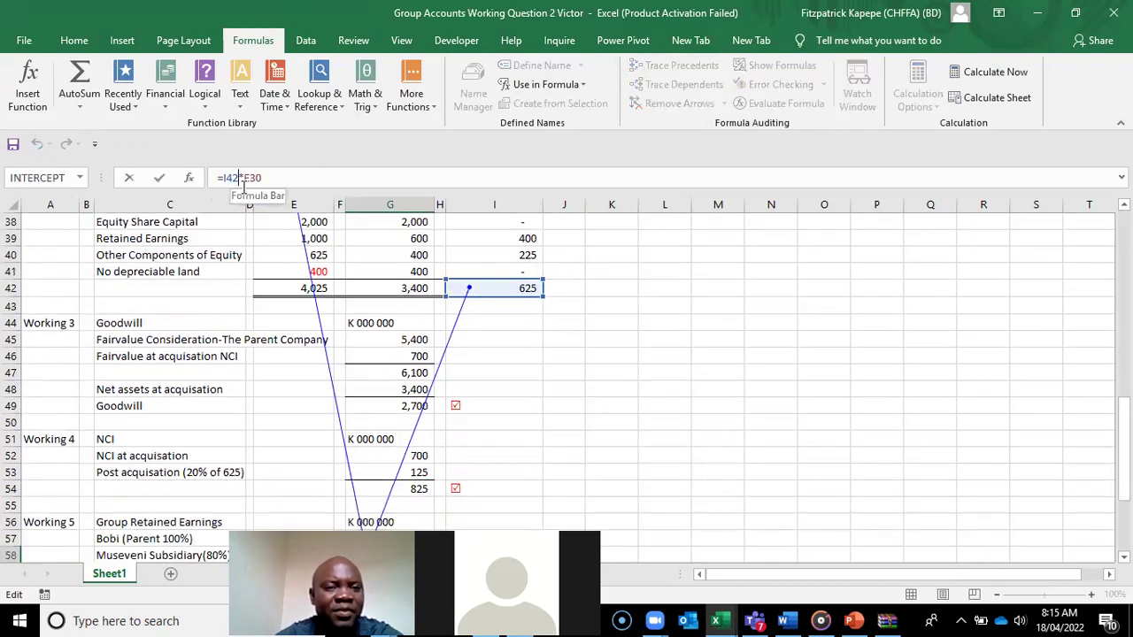
pyautogui.press('BackSpace')
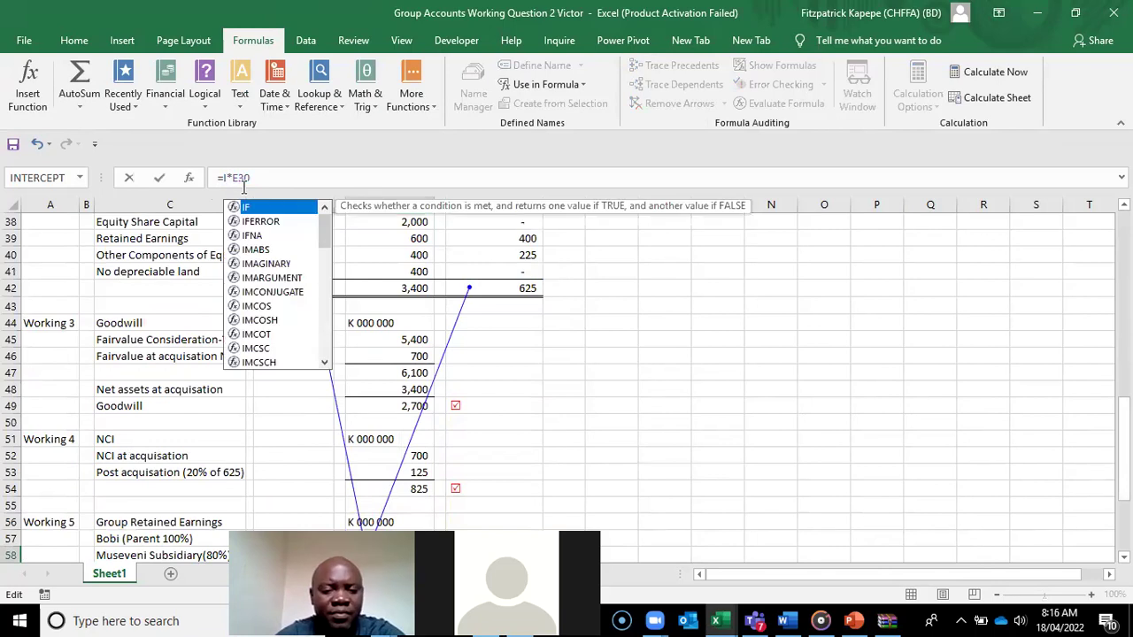
pyautogui.write('39')
pyautogui.press('Return')
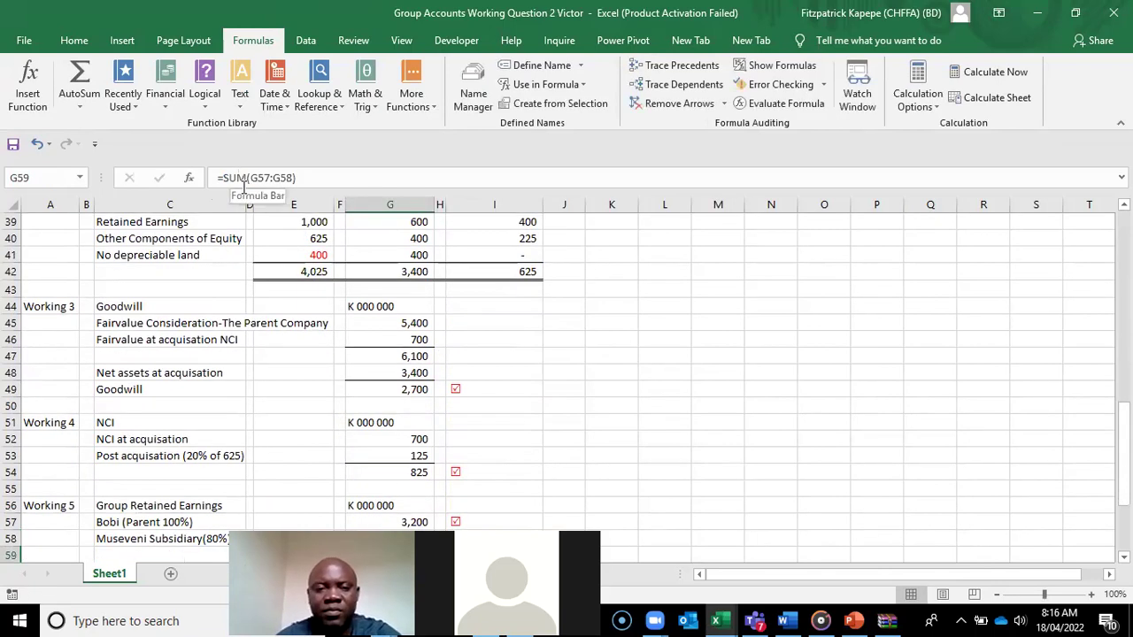
# - Review the Group Retained Earnings working and the W6 Group other components of equity working below it
pyautogui.press('Down')
pyautogui.press('Down')
pyautogui.press('Down')
pyautogui.press('Down')
pyautogui.press('Down')
pyautogui.press('Down')
pyautogui.press('Up')
pyautogui.press('Up')
pyautogui.press('Up')
pyautogui.press('Up')
pyautogui.press('Up')
pyautogui.press('Up')
pyautogui.press('Up')
pyautogui.press('Up')
pyautogui.press('Up')
pyautogui.press('Down')
pyautogui.press('Down')
pyautogui.press('Down')
pyautogui.press('Down')
pyautogui.press('Down')
pyautogui.press('Down')
pyautogui.press('Down')
pyautogui.press('Down')
pyautogui.press('Down')
pyautogui.press('Down')
pyautogui.press('Down')
pyautogui.press('Down')
pyautogui.press('Down')
pyautogui.press('Down')
pyautogui.press('Down')
pyautogui.press('Down')
pyautogui.press('Down')
pyautogui.press('Up')
pyautogui.press('Up')
pyautogui.press('Up')
pyautogui.press('Up')
pyautogui.press('Up')
pyautogui.press('Up')
pyautogui.press('Up')
pyautogui.press('Up')
pyautogui.press('Up')
# - Enter the formula =E30*I40 in cell G66 for the parent's share of post-acquisition other components of equity
pyautogui.press('Down')
pyautogui.press('Down')
pyautogui.write('=')
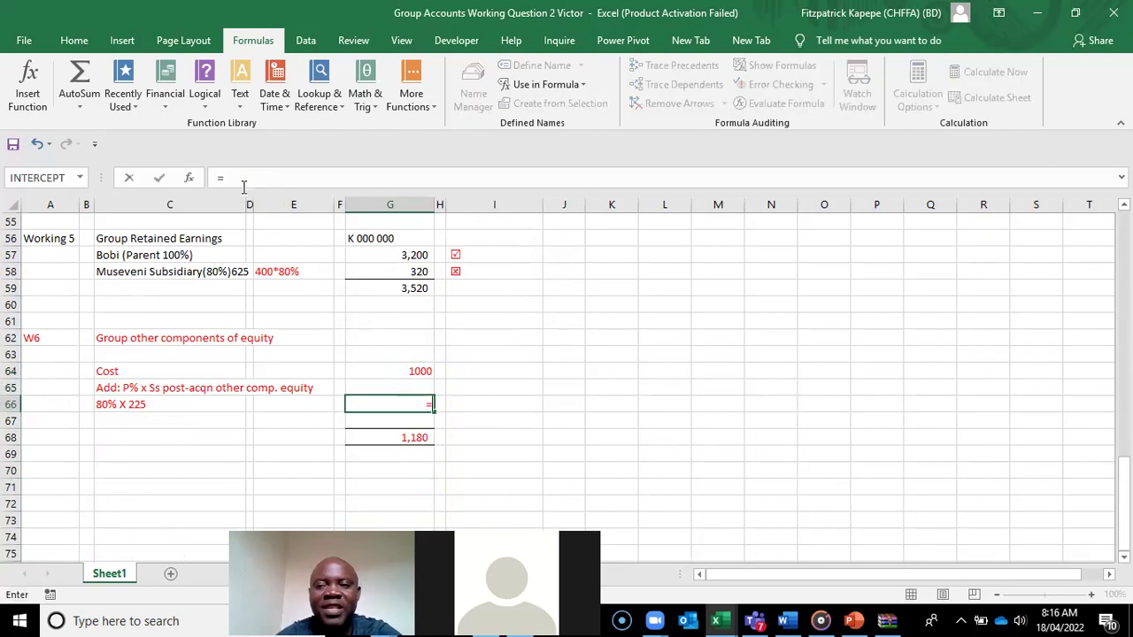
pyautogui.moveTo(1123, 469); pyautogui.dragTo(1123, 232)
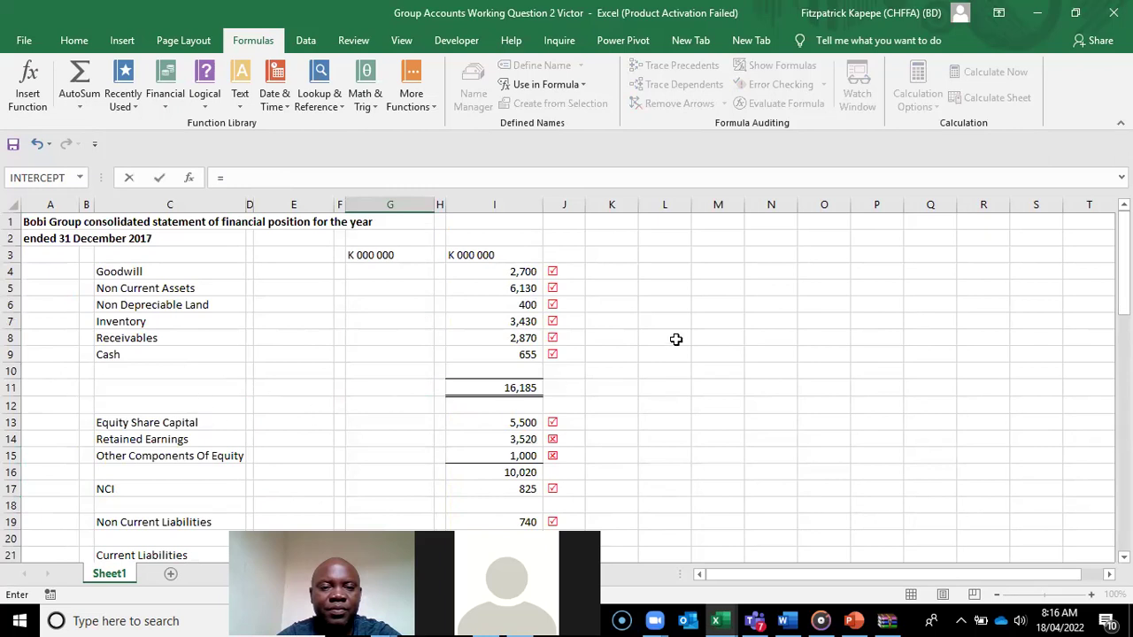
pyautogui.moveTo(1122, 230); pyautogui.dragTo(1122, 235)
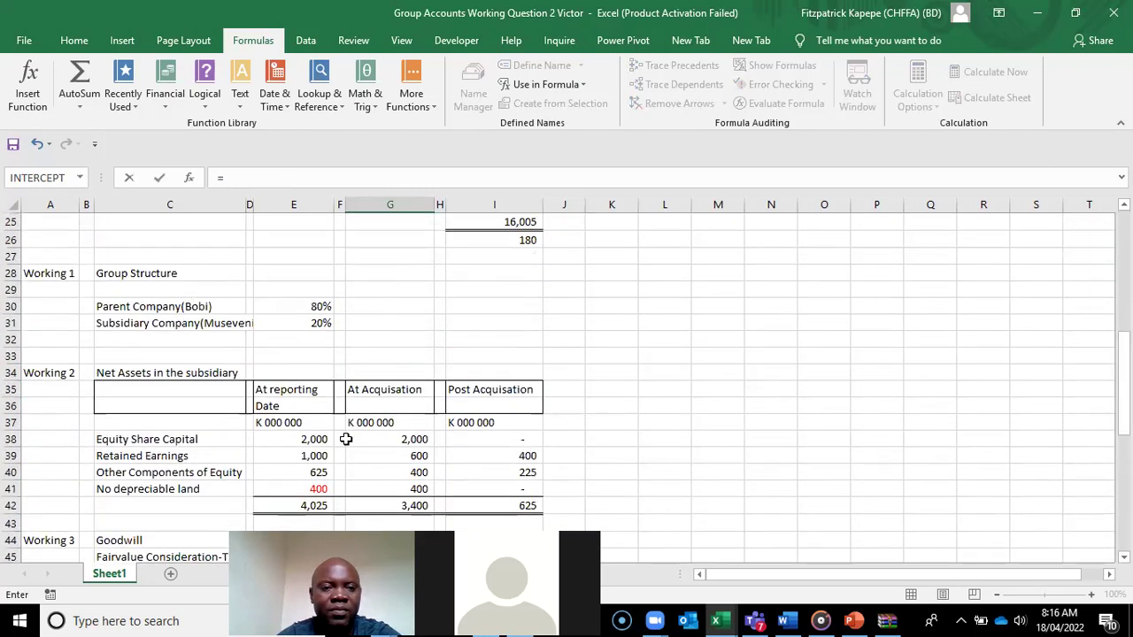
pyautogui.click(305, 306)
pyautogui.write('*')
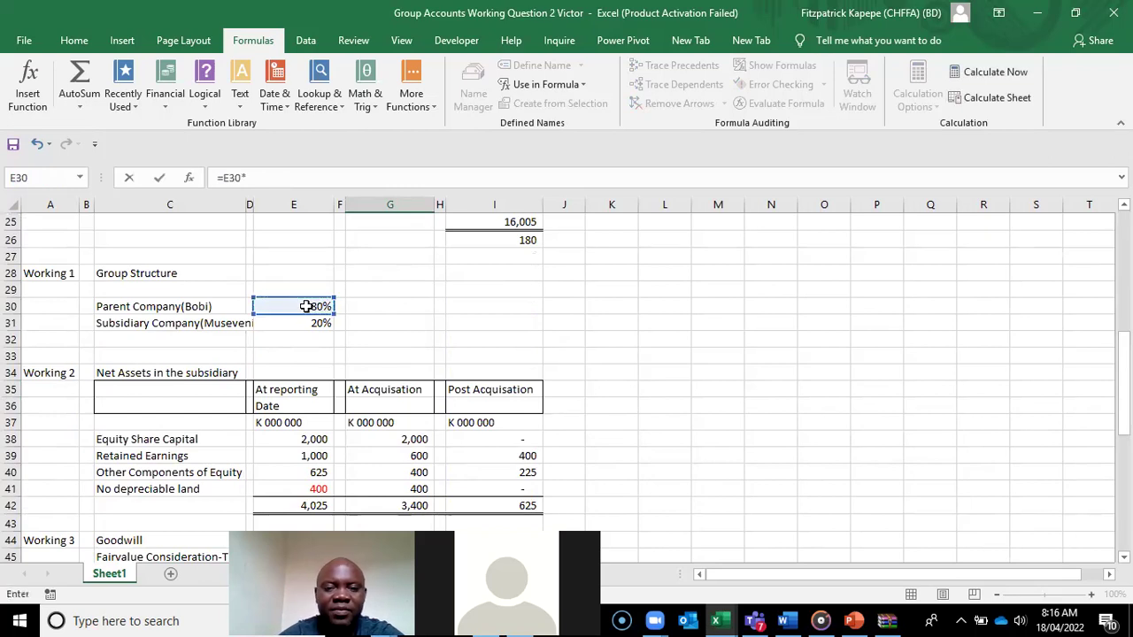
pyautogui.click(474, 475)
pyautogui.press('Return')
# - Look back through the workings and the equity and liabilities section of the consolidated statement of financial position
pyautogui.press('Down')
pyautogui.press('Down')
pyautogui.press('Down')
pyautogui.press('Down')
pyautogui.press('Down')
pyautogui.press('Down')
pyautogui.press('Up')
pyautogui.press('Up')
pyautogui.press('Up')
pyautogui.press('Up')
pyautogui.press('Up')
pyautogui.press('Up')
pyautogui.press('Up')
pyautogui.press('Up')
pyautogui.press('Up')
pyautogui.press('Up')
pyautogui.press('Up')
pyautogui.press('Up')
pyautogui.press('Up')
pyautogui.press('Up')
pyautogui.press('Up')
pyautogui.press('Up')
pyautogui.press('Up')
pyautogui.press('Up')
pyautogui.press('Up')
pyautogui.press('Up')
pyautogui.press('Up')
pyautogui.press('Up')
pyautogui.press('Up')
pyautogui.press('Up')
pyautogui.press('Up')
pyautogui.press('Up')
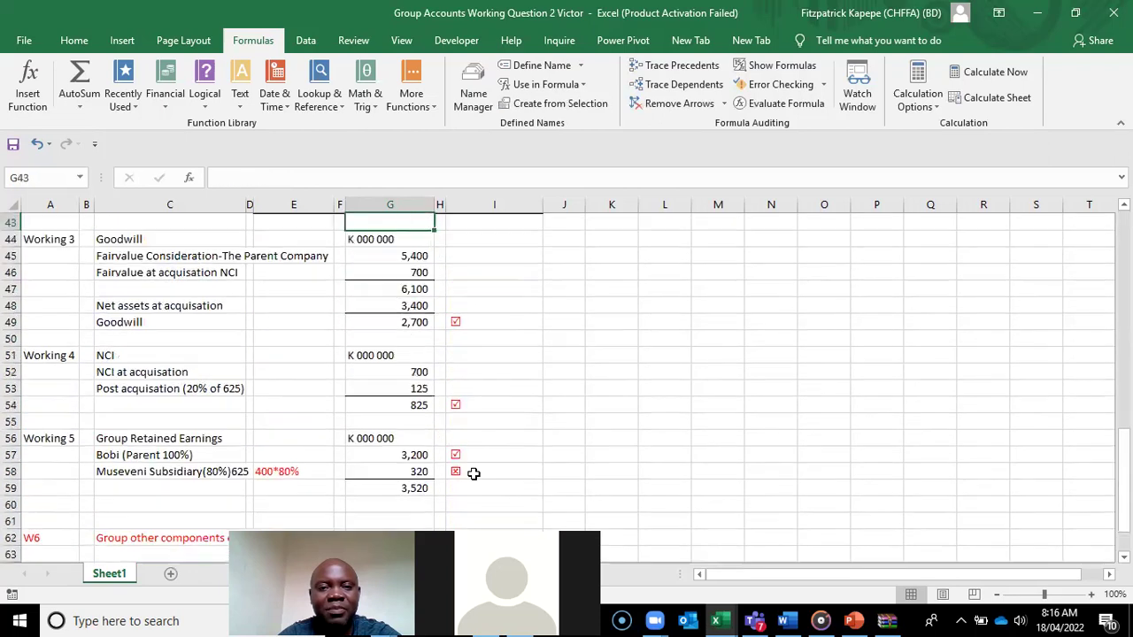
pyautogui.press('Up')
pyautogui.press('Up')
pyautogui.press('Up')
pyautogui.press('Up')
pyautogui.press('Up')
pyautogui.press('Up')
pyautogui.press('Up')
pyautogui.press('Up')
pyautogui.press('Up')
pyautogui.press('Up')
pyautogui.press('Up')
pyautogui.press('Up')
pyautogui.press('Up')
pyautogui.press('Up')
pyautogui.press('Up')
pyautogui.press('Up')
pyautogui.press('Up')
pyautogui.press('Up')
pyautogui.press('Up')
pyautogui.press('Up')
pyautogui.press('Down')
pyautogui.press('Down')
pyautogui.press('Down')
pyautogui.press('Down')
pyautogui.press('Down')
pyautogui.press('Down')
pyautogui.press('Down')
pyautogui.press('Down')
pyautogui.press('Down')
pyautogui.press('Down')
pyautogui.press('Down')
pyautogui.press('Down')
pyautogui.press('Down')
pyautogui.press('Down')
pyautogui.press('Down')
pyautogui.press('Down')
pyautogui.press('Down')
pyautogui.press('Down')
pyautogui.press('Down')
pyautogui.press('Down')
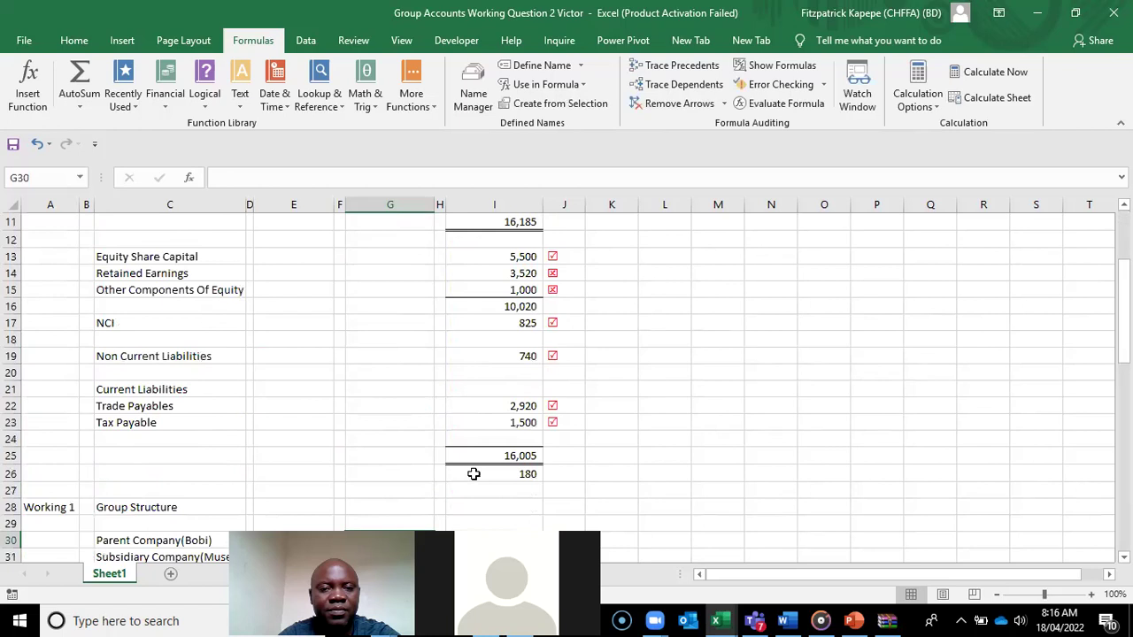
# - Link Other Components Of Equity in cell I15 to the W6 working total with the formula =G68
pyautogui.press('Up')
pyautogui.press('Up')
pyautogui.press('Up')
pyautogui.press('Up')
pyautogui.press('Up')
pyautogui.press('Up')
pyautogui.press('Up')
pyautogui.press('Up')
pyautogui.press('Up')
pyautogui.press('Up')
pyautogui.press('Up')
pyautogui.press('Up')
pyautogui.press('Up')
pyautogui.press('Up')
pyautogui.press('Up')
pyautogui.press('Up')
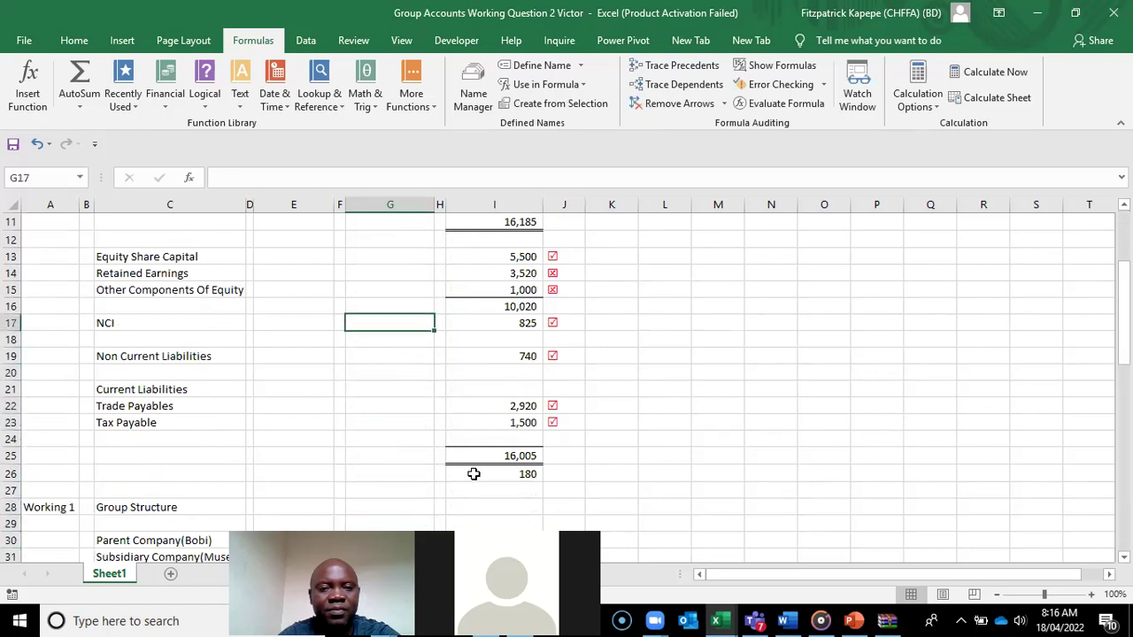
pyautogui.press('Right')
pyautogui.press('Right')
pyautogui.press('Right')
pyautogui.press('Left')
pyautogui.press('Down')
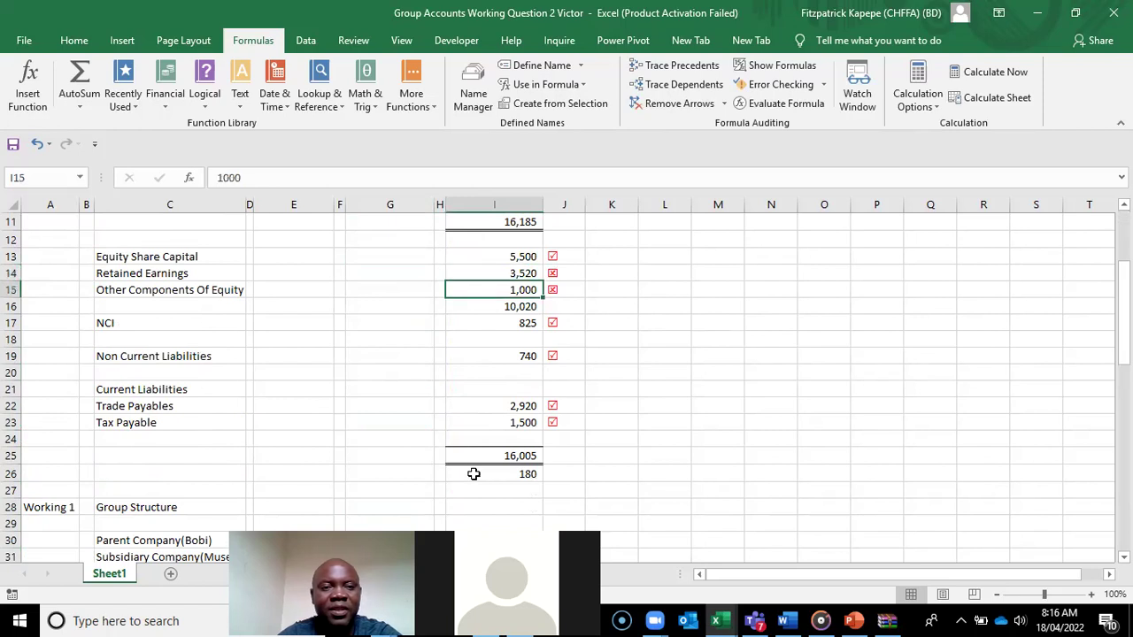
pyautogui.write('=')
pyautogui.press('Down')
pyautogui.press('Down')
pyautogui.press('Down')
pyautogui.press('Down')
pyautogui.press('Down')
pyautogui.press('Down')
pyautogui.press('Down')
pyautogui.press('Down')
pyautogui.press('Down')
pyautogui.press('Down')
pyautogui.press('Down')
pyautogui.press('Down')
pyautogui.press('Down')
pyautogui.press('Down')
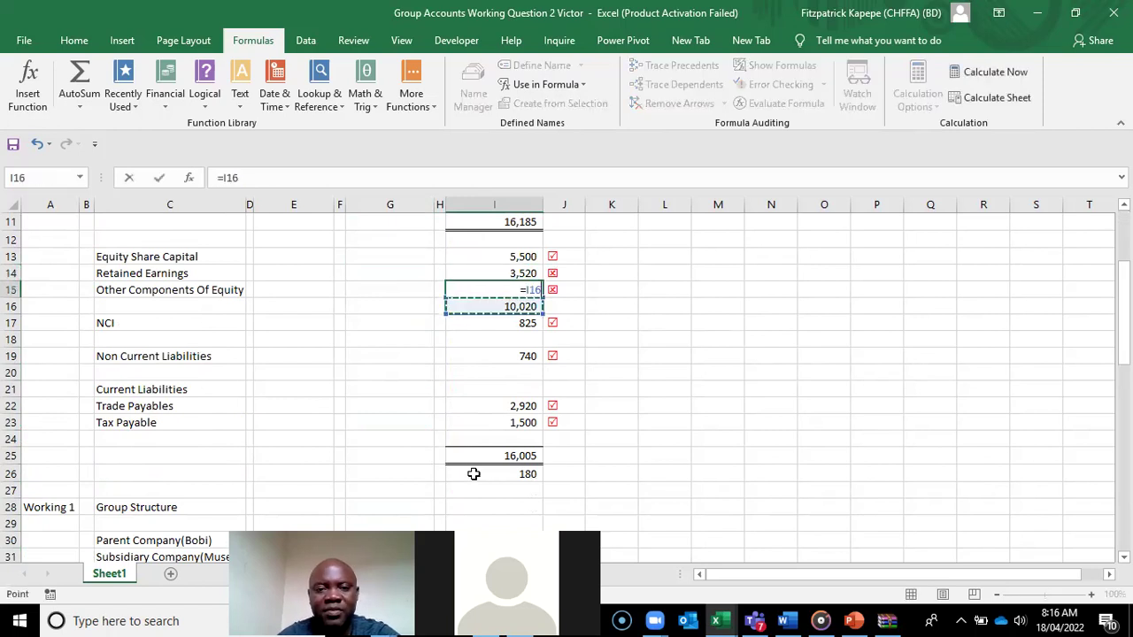
pyautogui.press('Down')
pyautogui.press('Down')
pyautogui.press('Down')
pyautogui.press('Down')
pyautogui.press('Down')
pyautogui.press('Down')
pyautogui.press('Down')
pyautogui.press('Down')
pyautogui.press('Down')
pyautogui.press('Down')
pyautogui.press('Down')
pyautogui.press('Down')
pyautogui.press('Down')
pyautogui.press('Down')
pyautogui.press('Down')
pyautogui.press('Down')
pyautogui.press('Down')
pyautogui.press('Down')
pyautogui.press('Down')
pyautogui.press('Down')
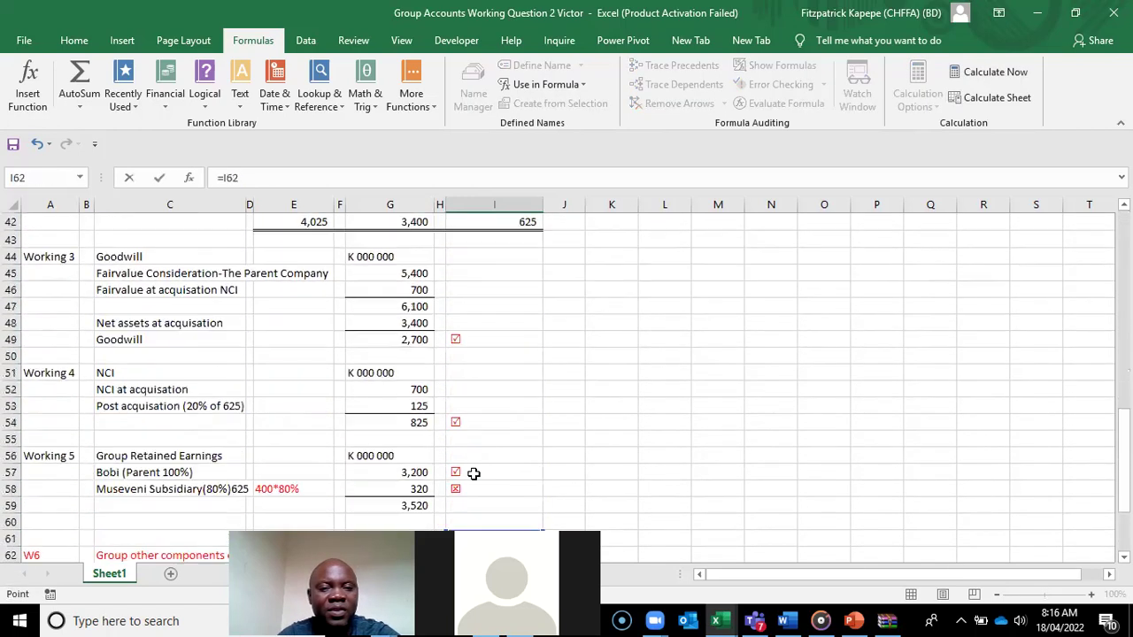
pyautogui.press('Up')
pyautogui.press('Up')
pyautogui.press('Up')
pyautogui.press('Up')
pyautogui.press('Up')
pyautogui.press('Up')
pyautogui.press('Up')
pyautogui.press('Up')
pyautogui.press('Up')
pyautogui.press('Up')
pyautogui.press('Up')
pyautogui.press('Down')
pyautogui.press('Down')
pyautogui.press('Down')
pyautogui.press('Down')
pyautogui.press('Down')
pyautogui.press('Left')
pyautogui.press('Left')
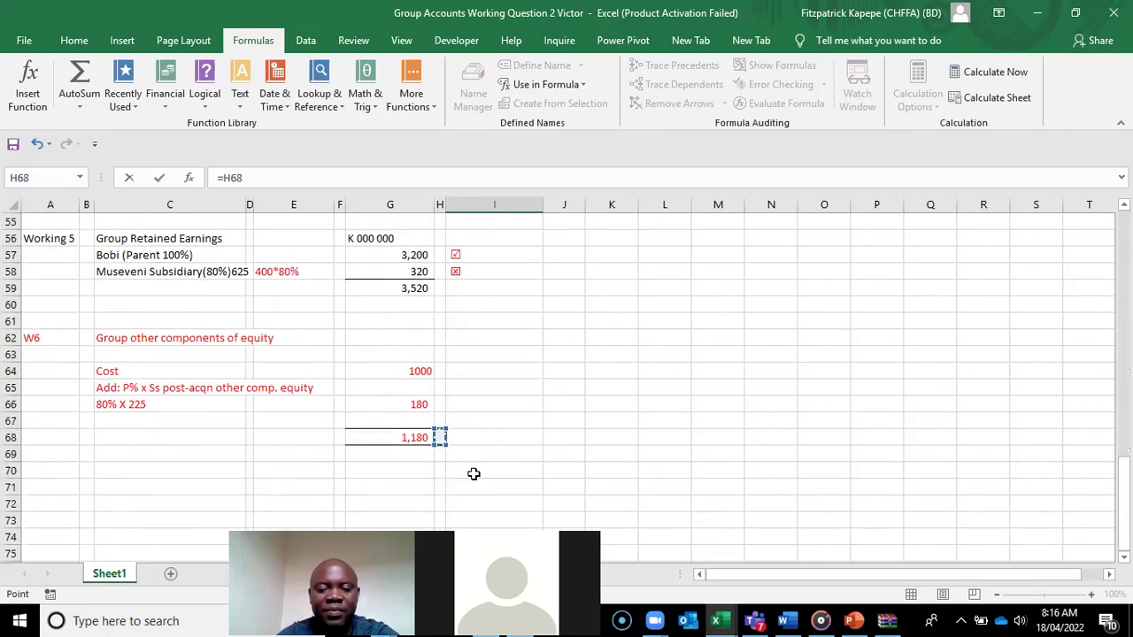
pyautogui.press('Return')
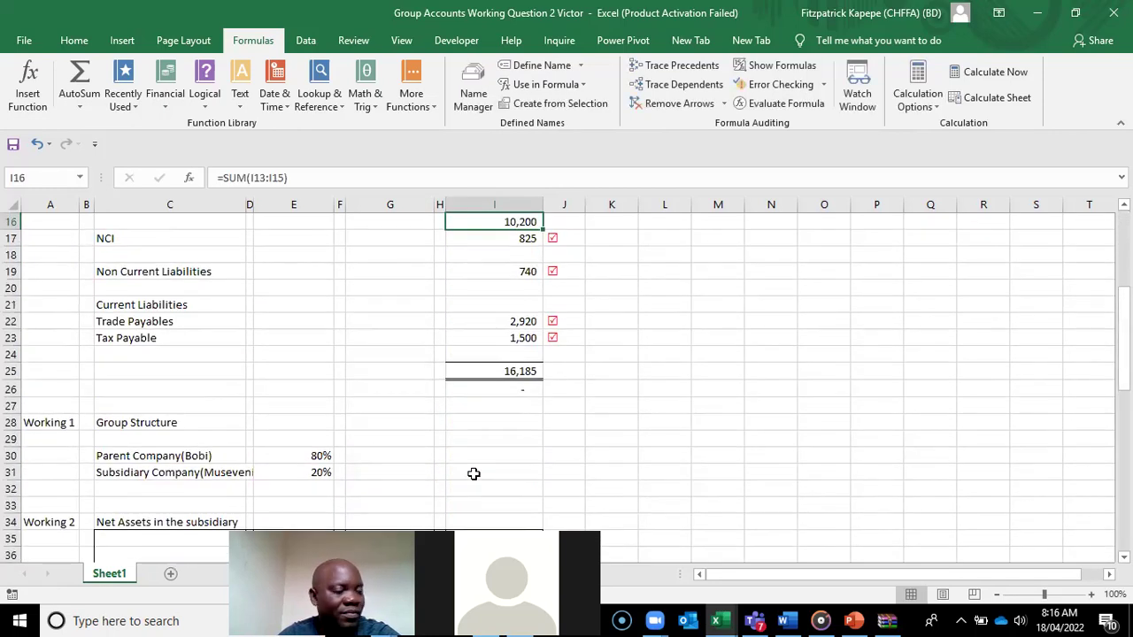
# - Review the consolidated statement of financial position from the equity subtotal back up through the assets section
pyautogui.press('Up')
pyautogui.press('Up')
pyautogui.press('Up')
pyautogui.press('Up')
pyautogui.press('Up')
pyautogui.press('Up')
pyautogui.press('Up')
pyautogui.press('Up')
pyautogui.press('Up')
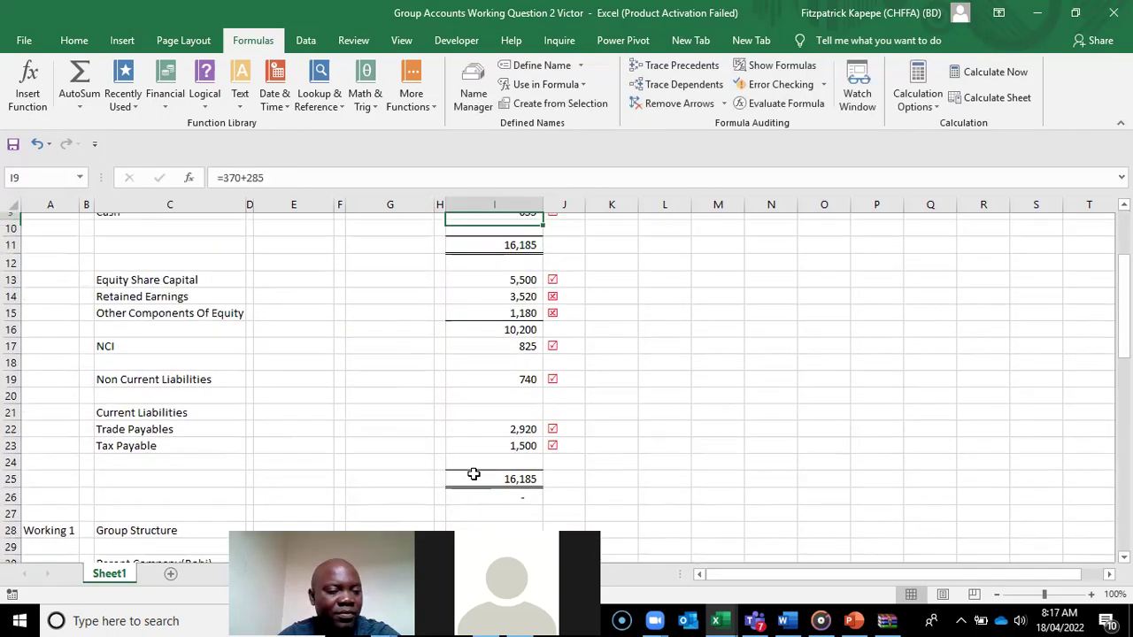
pyautogui.press('Up')
pyautogui.press('Up')
pyautogui.press('Up')
pyautogui.press('Up')
pyautogui.press('Up')
pyautogui.press('Up')
# - Compare the total equity and liabilities in I25 with total assets and examine the balance check in I26
pyautogui.press('Down')
pyautogui.press('Down')
pyautogui.press('Down')
pyautogui.press('Down')
pyautogui.press('Down')
pyautogui.press('Down')
pyautogui.press('Down')
pyautogui.press('Down')
pyautogui.press('Down')
pyautogui.press('Down')
pyautogui.press('Down')
pyautogui.press('Down')
pyautogui.press('Down')
pyautogui.press('Down')
pyautogui.press('Down')
pyautogui.press('Down')
pyautogui.press('Down')
pyautogui.press('Down')
pyautogui.press('Down')
pyautogui.press('Down')
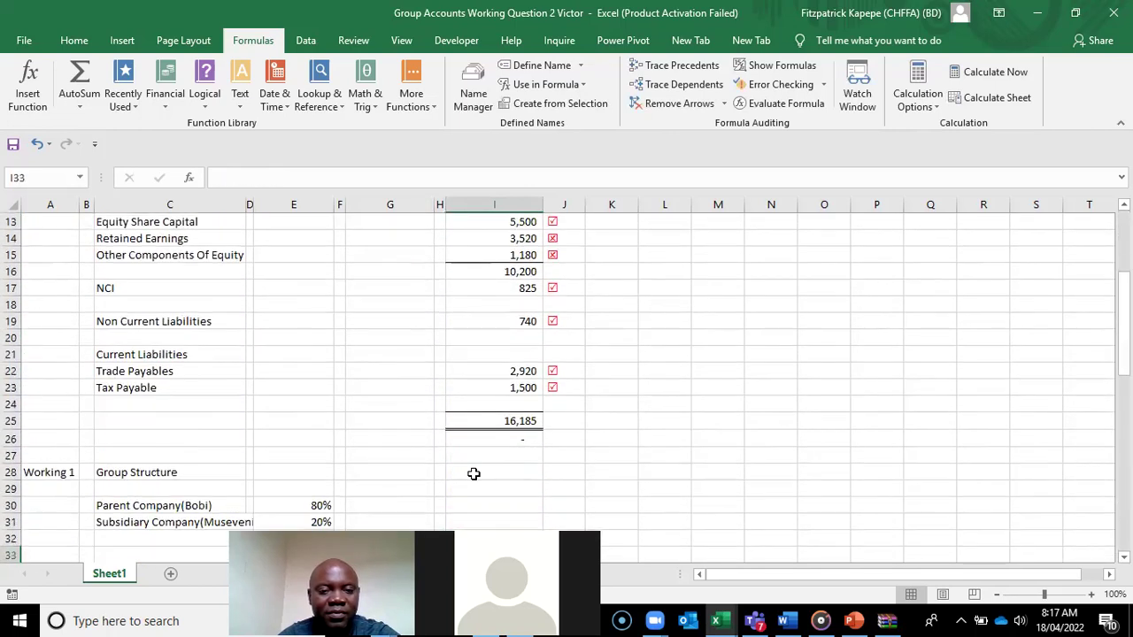
pyautogui.press('Down')
pyautogui.press('Up')
pyautogui.press('Up')
pyautogui.press('Up')
pyautogui.press('Up')
pyautogui.press('Up')
pyautogui.press('Up')
pyautogui.press('Up')
pyautogui.press('Up')
pyautogui.press('Up')
pyautogui.press('Down')
pyautogui.press('Down')
pyautogui.press('Down')
pyautogui.press('Up')
pyautogui.press('Up')
pyautogui.press('Up')
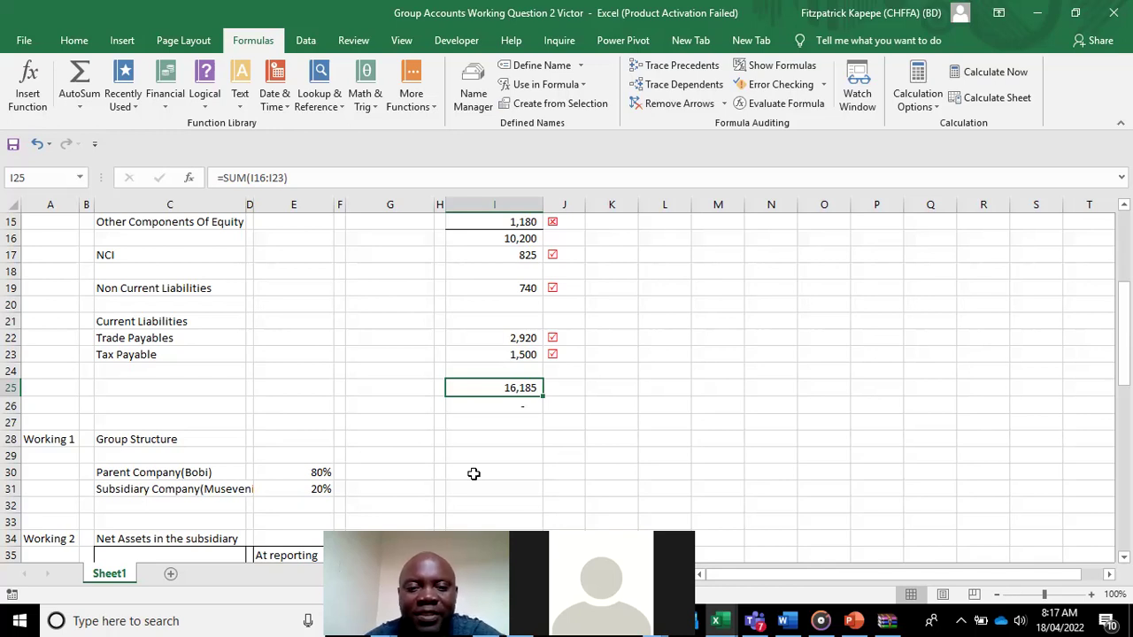
# - Look over the Working 1 group structure and back up through the equity and liabilities figures
pyautogui.press('Down')
pyautogui.press('Down')
pyautogui.press('Down')
pyautogui.press('Down')
pyautogui.press('Down')
pyautogui.press('Down')
pyautogui.press('Down')
pyautogui.press('Down')
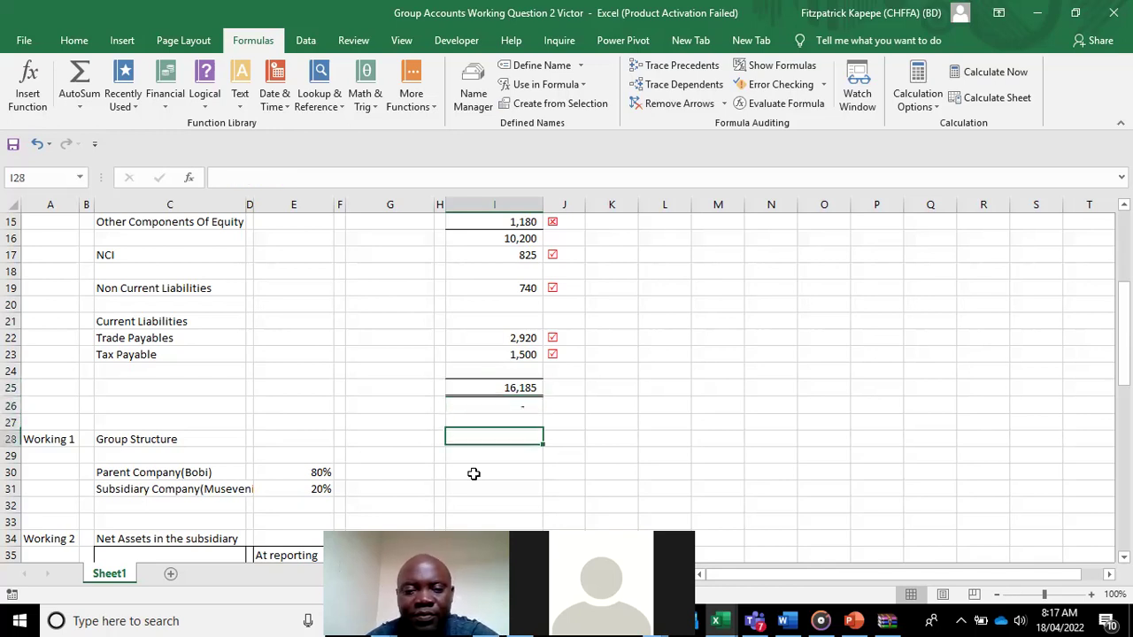
pyautogui.press('Up')
pyautogui.press('Up')
pyautogui.press('Up')
pyautogui.press('Up')
pyautogui.press('Up')
pyautogui.press('Up')
pyautogui.press('Up')
pyautogui.press('Up')
pyautogui.press('Up')
pyautogui.press('Up')
pyautogui.press('Up')
pyautogui.press('Up')
pyautogui.press('Up')
pyautogui.press('Up')
pyautogui.press('Up')
pyautogui.press('Up')
pyautogui.press('Up')
pyautogui.press('Up')
pyautogui.press('Up')
pyautogui.press('Up')
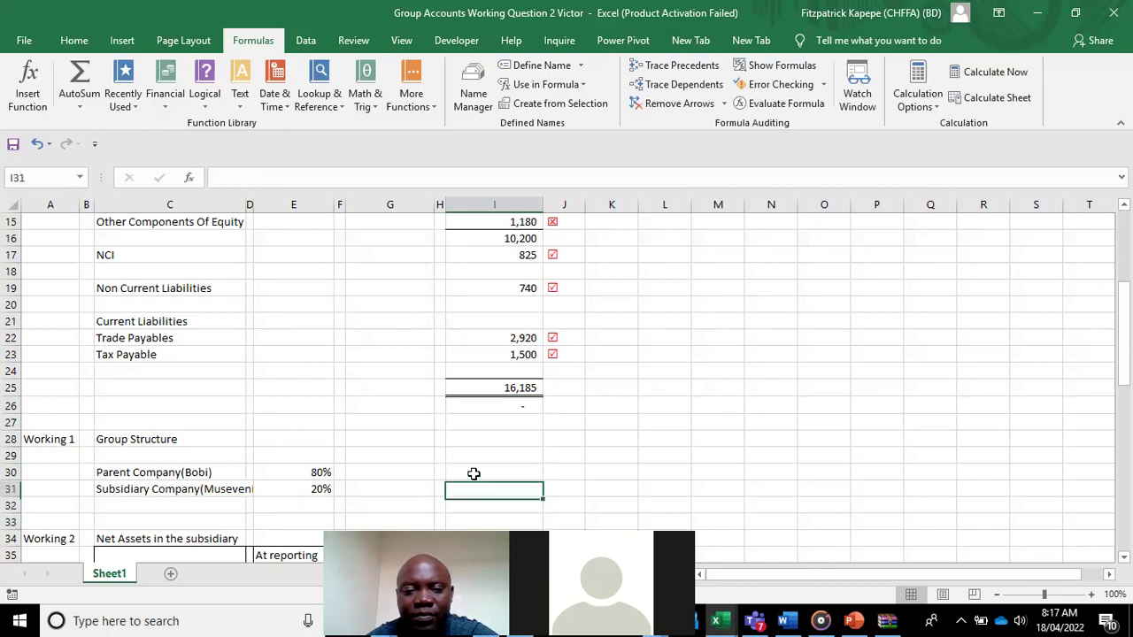
# - Review the Bobi Group statement of financial position from the Working 1 area up through the equity, liabilities and asset figures
pyautogui.press('Up')
pyautogui.press('Up')
pyautogui.press('Up')
pyautogui.press('Up')
pyautogui.press('Up')
pyautogui.press('Up')
pyautogui.press('Up')
pyautogui.press('Up')
pyautogui.press('Up')
pyautogui.press('Up')
pyautogui.press('Up')
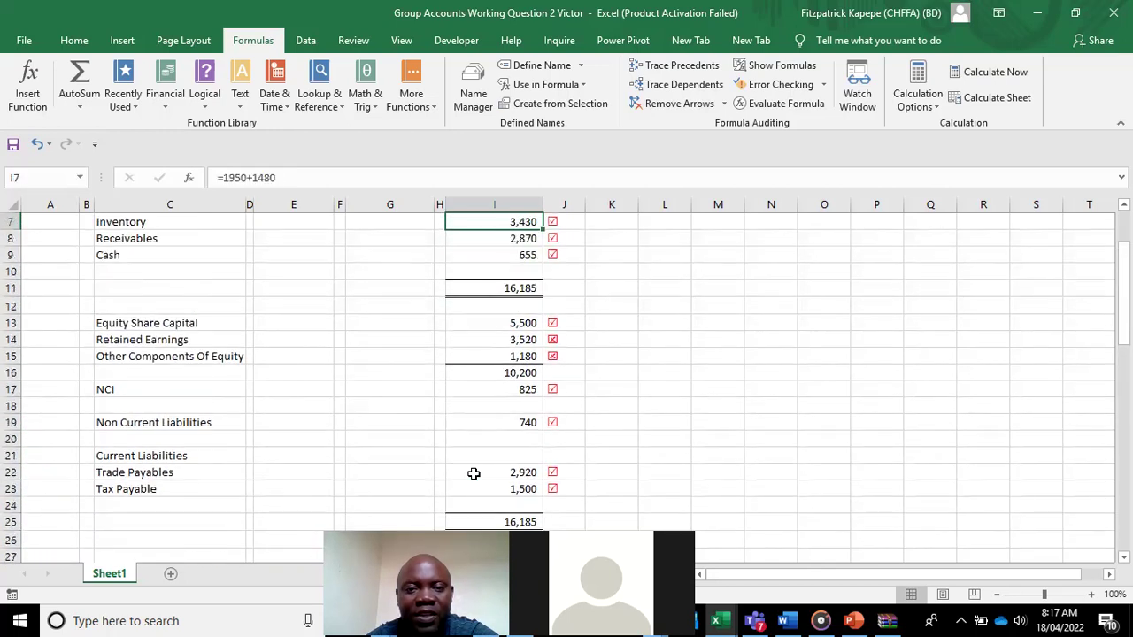
pyautogui.press('Down')
pyautogui.press('Down')
pyautogui.press('Down')
pyautogui.press('Down')
pyautogui.press('Down')
pyautogui.press('Down')
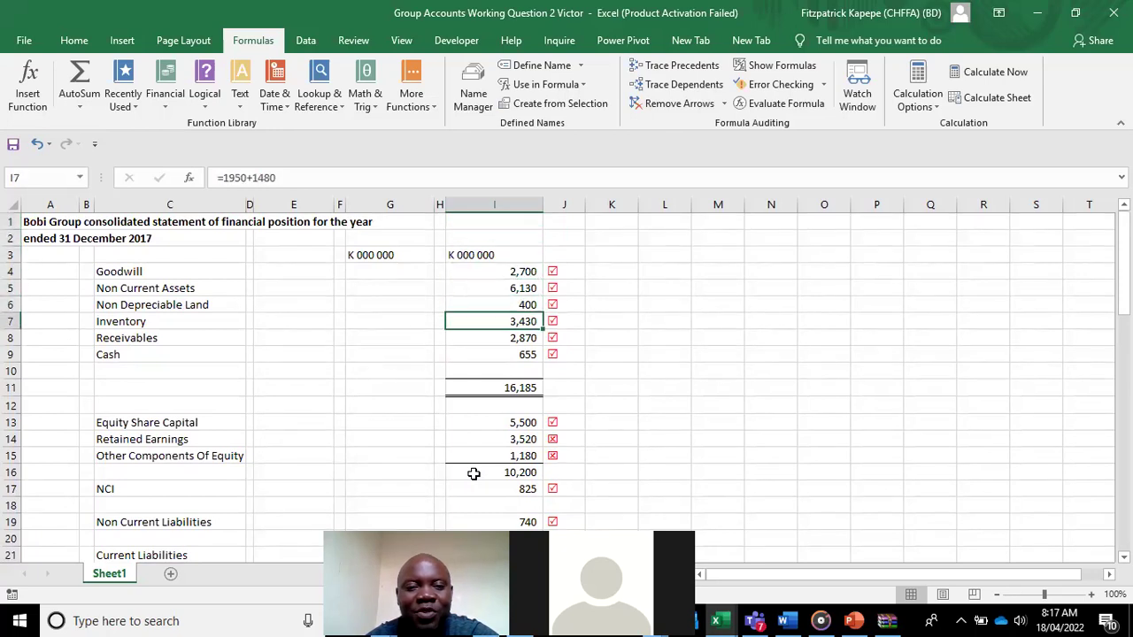
# - Examine the statement of financial position from the current assets down through retained earnings, NCI and non-current liabilities
pyautogui.press('Down')
pyautogui.press('Down')
pyautogui.press('Down')
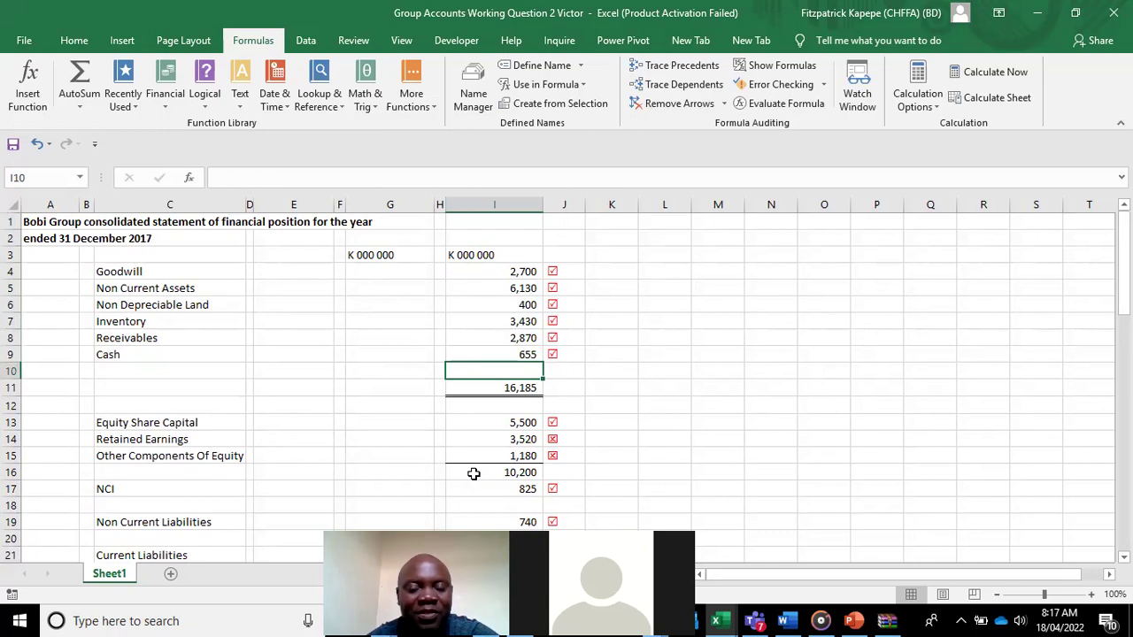
pyautogui.press('Down')
pyautogui.press('Down')
pyautogui.press('Down')
pyautogui.press('Down')
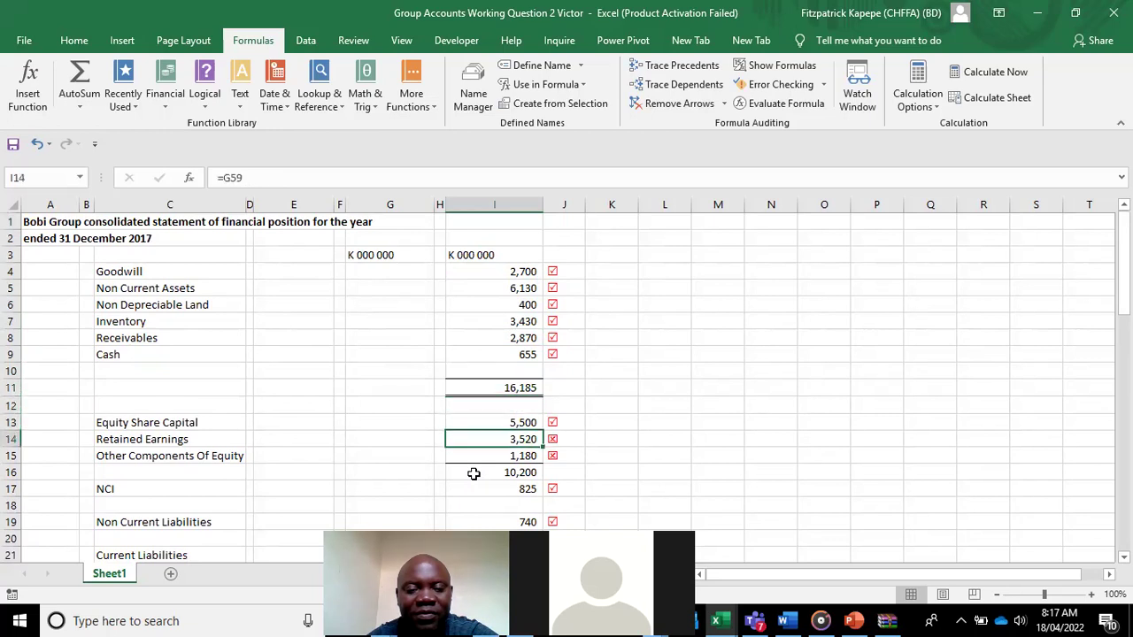
pyautogui.press('Down')
pyautogui.press('Down')
pyautogui.press('Down')
pyautogui.press('Down')
pyautogui.press('Down')
pyautogui.press('Down')
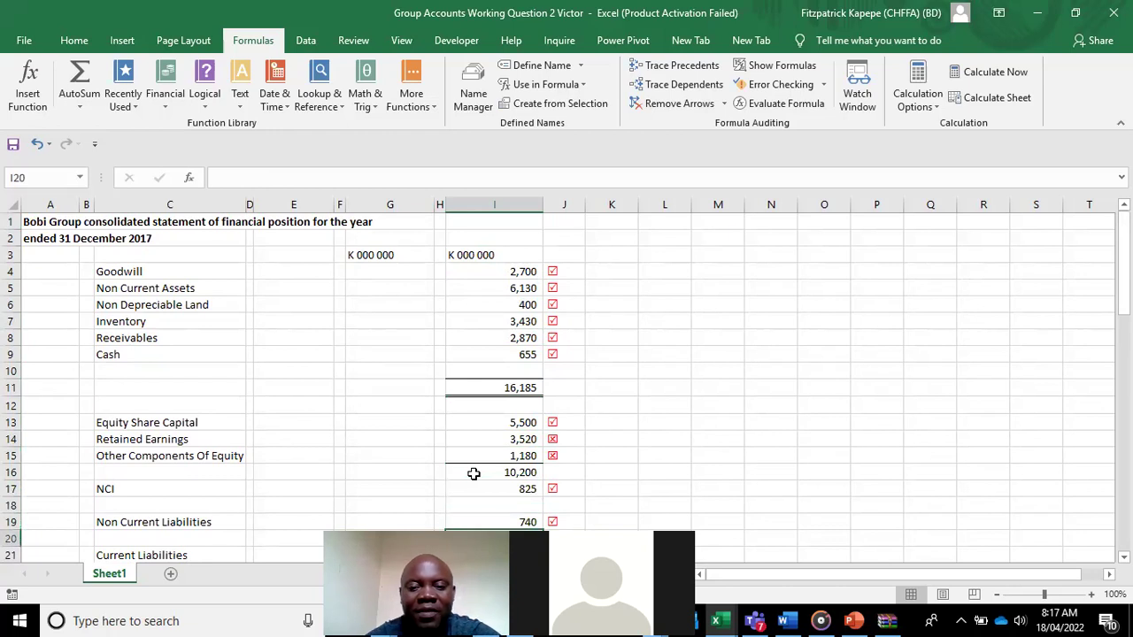
# - Switch to the Adju - Group & Associate workbook, show the Group sheet and look over the acquisition notes below the statements
pyautogui.moveTo(723, 618)
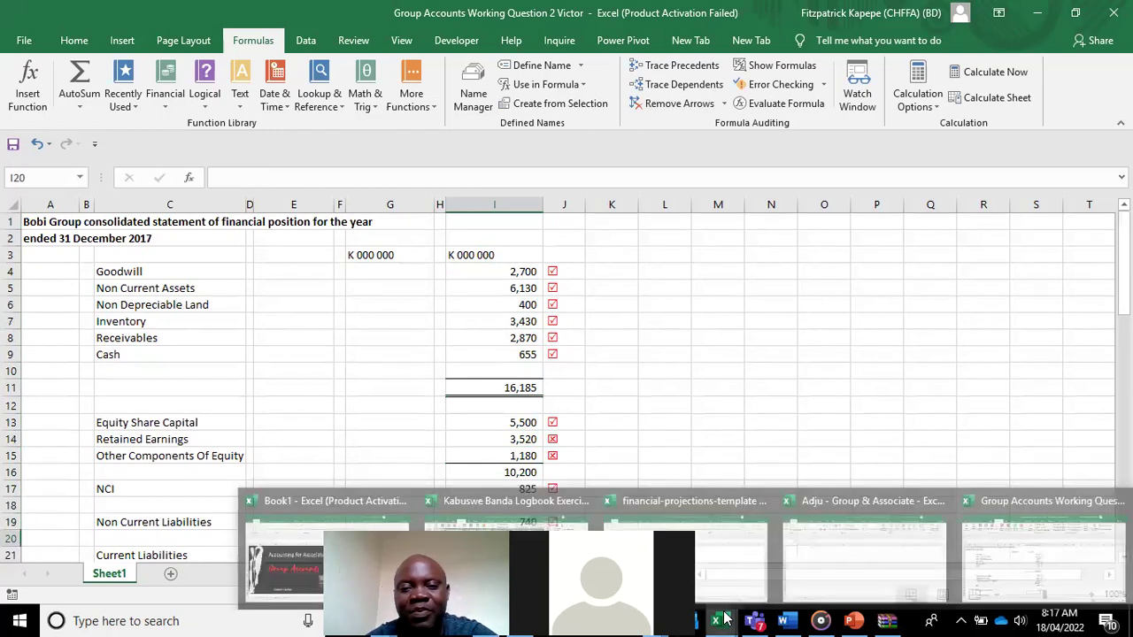
pyautogui.click(851, 571)
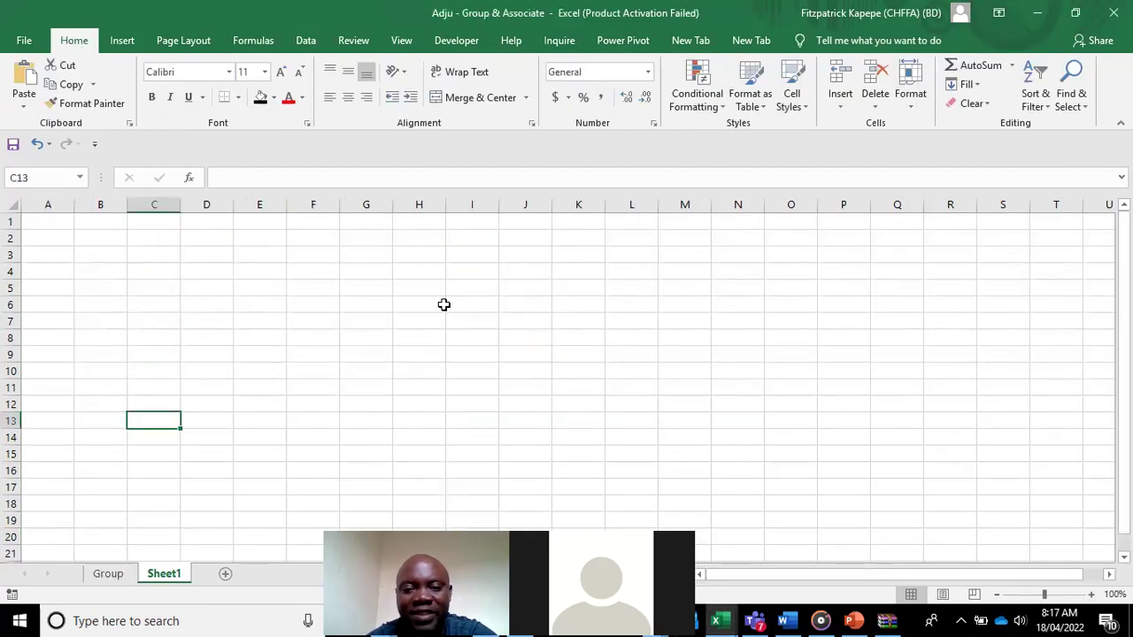
pyautogui.click(108, 574)
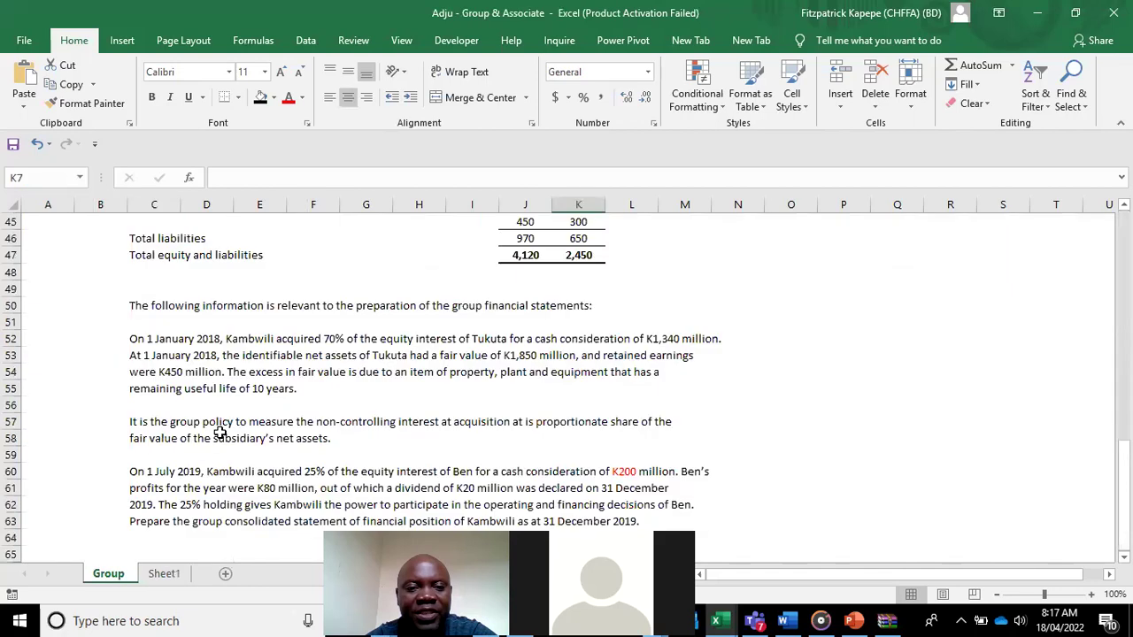
pyautogui.click(292, 355)
pyautogui.press('Up')
pyautogui.press('Up')
pyautogui.press('Up')
pyautogui.press('Up')
pyautogui.press('Up')
pyautogui.press('Up')
pyautogui.press('Up')
pyautogui.press('Up')
pyautogui.press('Up')
pyautogui.press('Up')
pyautogui.press('Up')
pyautogui.press('Up')
pyautogui.press('Up')
pyautogui.press('Up')
pyautogui.press('Up')
pyautogui.press('Up')
pyautogui.press('Up')
pyautogui.press('Up')
pyautogui.press('Up')
pyautogui.press('Up')
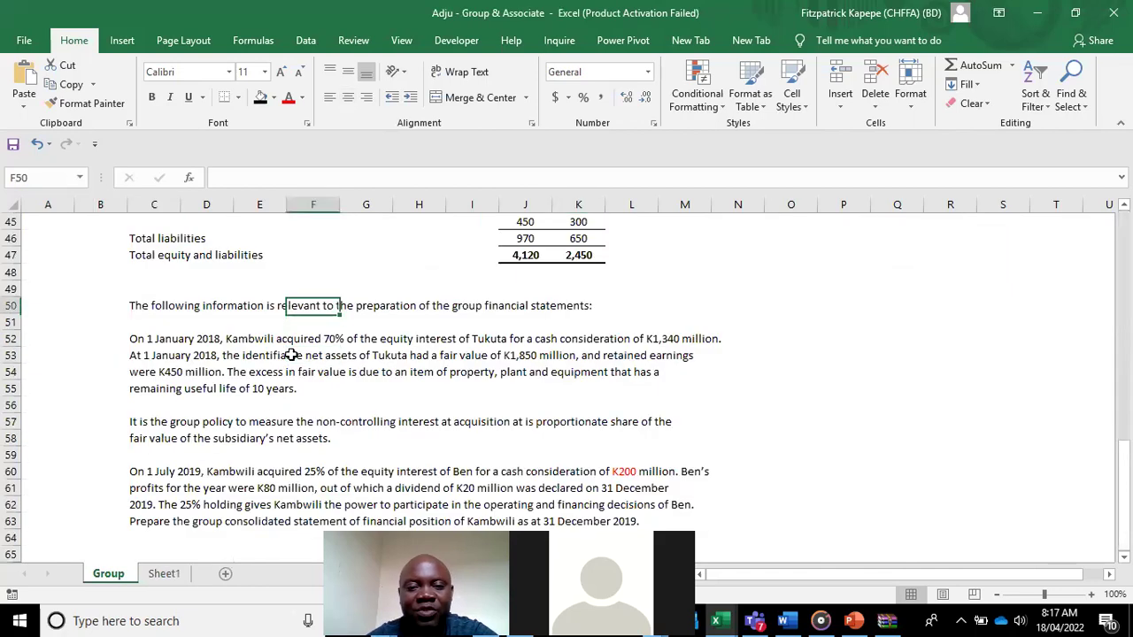
# - Look back through the Kambwili and Tukuta draft statements to the start of Example 2 – Basic consolidation
pyautogui.press('Up')
pyautogui.press('Up')
pyautogui.press('Up')
pyautogui.press('Up')
pyautogui.press('Up')
pyautogui.press('Up')
pyautogui.press('Up')
pyautogui.press('Up')
pyautogui.press('Up')
pyautogui.press('Up')
pyautogui.press('Up')
pyautogui.press('Up')
pyautogui.press('Up')
pyautogui.press('Up')
pyautogui.press('Up')
pyautogui.press('Up')
pyautogui.press('Up')
pyautogui.press('Up')
pyautogui.press('Up')
pyautogui.press('Up')
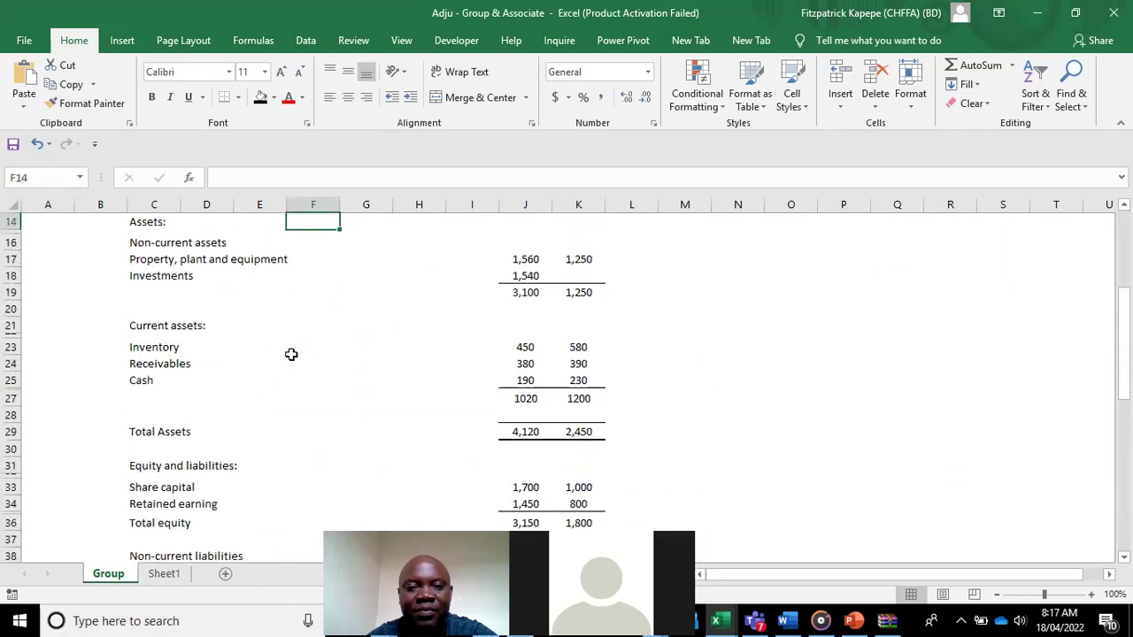
# - Read the Example 2 introduction and the non-current asset figures of Kambwili and Tukuta on the Group sheet
pyautogui.press('Down')
pyautogui.press('Down')
pyautogui.press('Down')
pyautogui.press('Down')
pyautogui.press('Down')
pyautogui.press('Down')
pyautogui.press('Down')
pyautogui.press('Down')
pyautogui.press('Down')
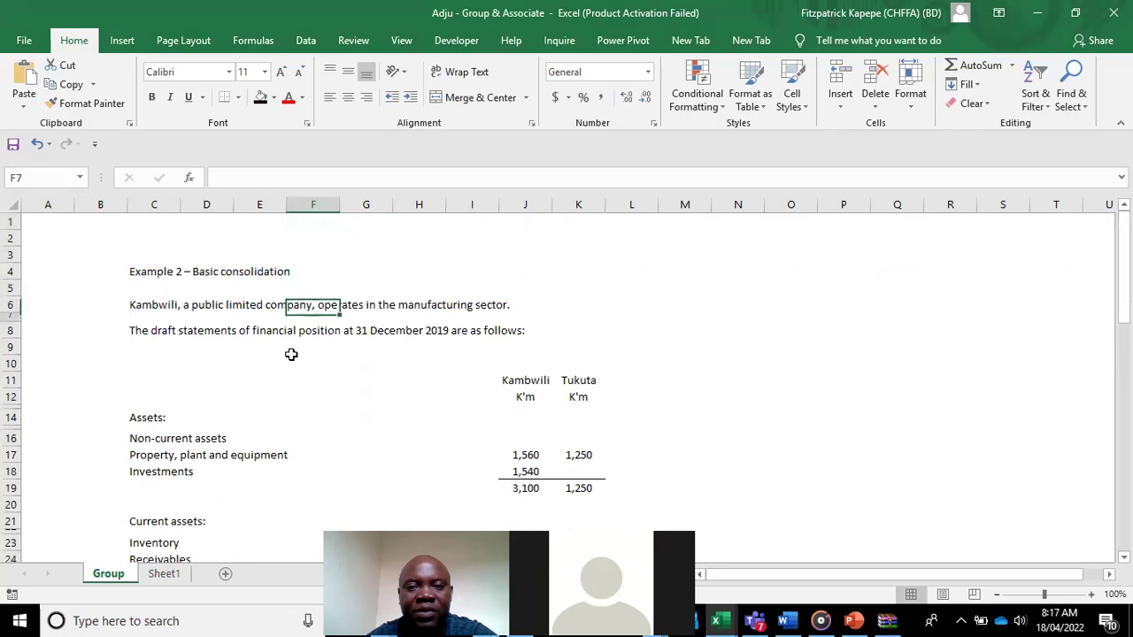
pyautogui.press('Down')
pyautogui.press('Down')
pyautogui.press('Down')
pyautogui.press('Down')
pyautogui.press('Down')
pyautogui.press('Down')
pyautogui.press('Down')
pyautogui.press('Down')
pyautogui.press('Down')
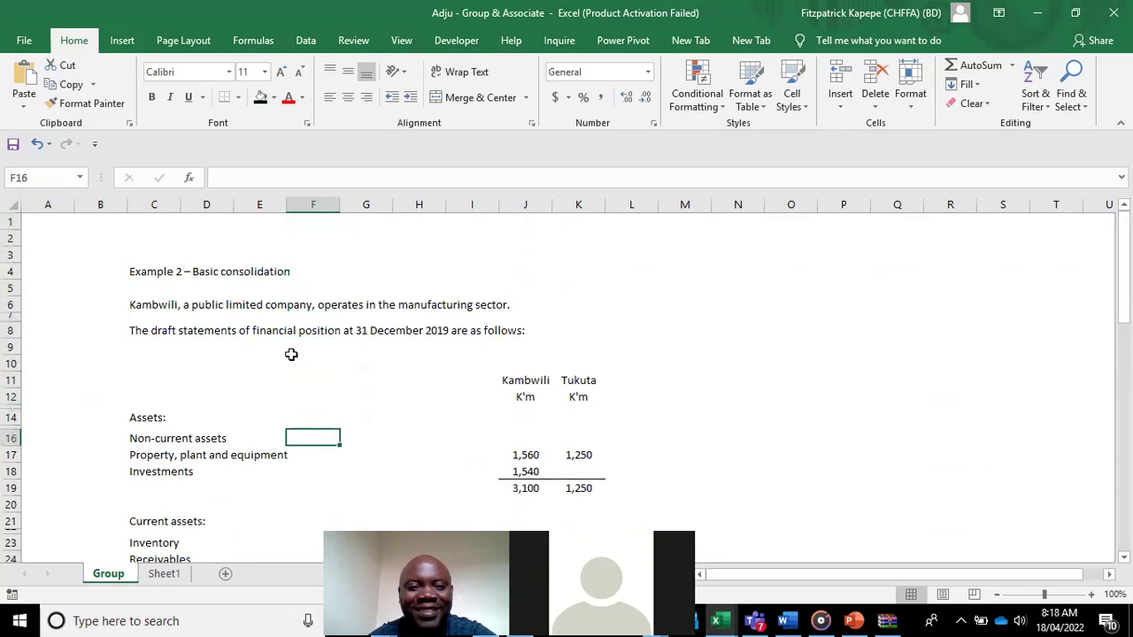
pyautogui.press('Down')
pyautogui.press('Down')
pyautogui.press('Down')
pyautogui.press('Down')
pyautogui.press('Down')
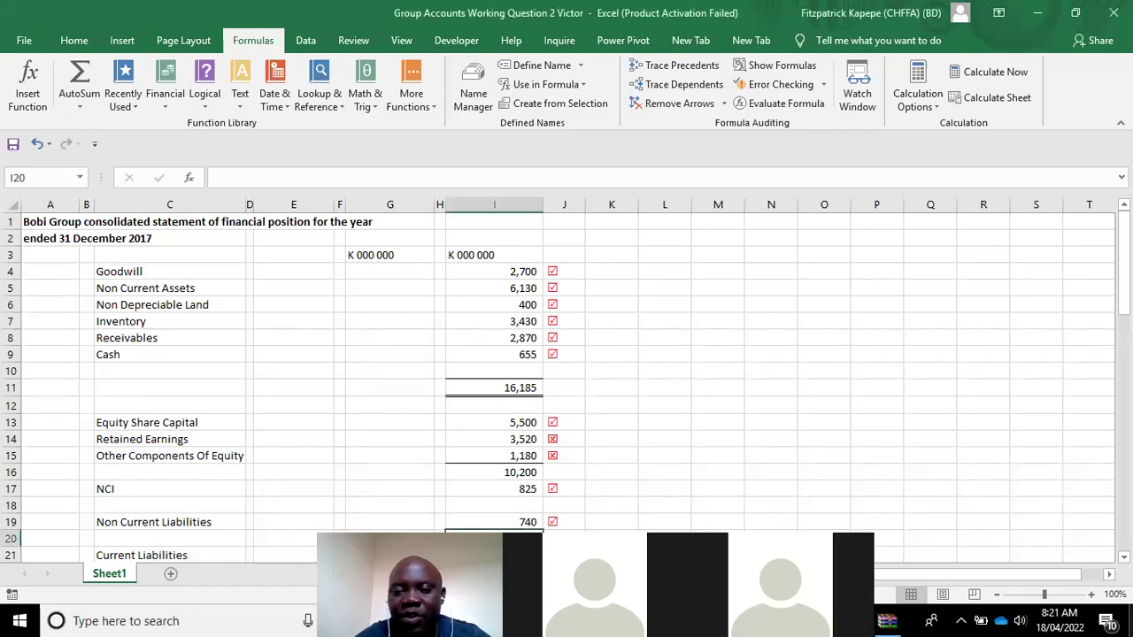
# - Review the Bobi Group equity and liabilities section, starting from Retained Earnings, and go back up to the asset lines
pyautogui.scroll(-3, 567, 389)
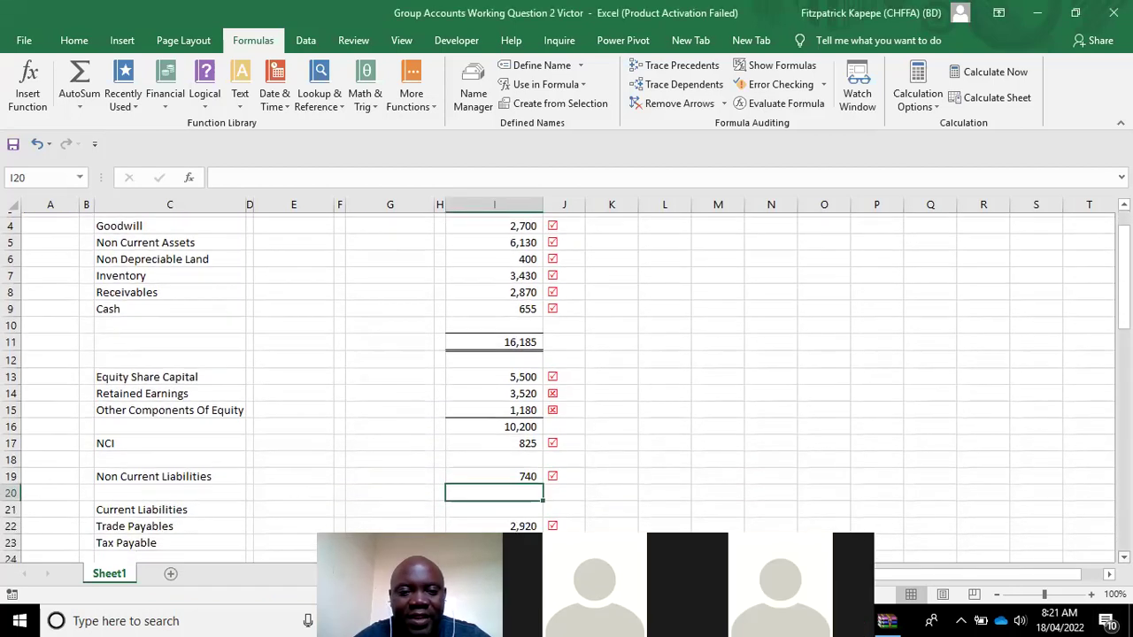
pyautogui.scroll(-2, 567, 389)
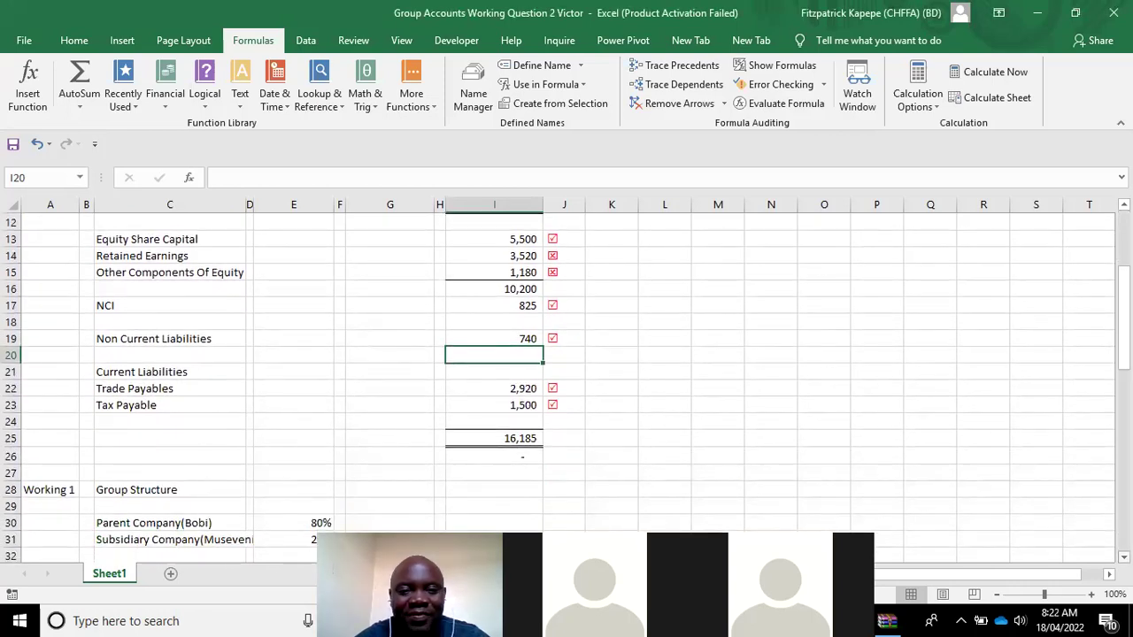
pyautogui.click(170, 256)
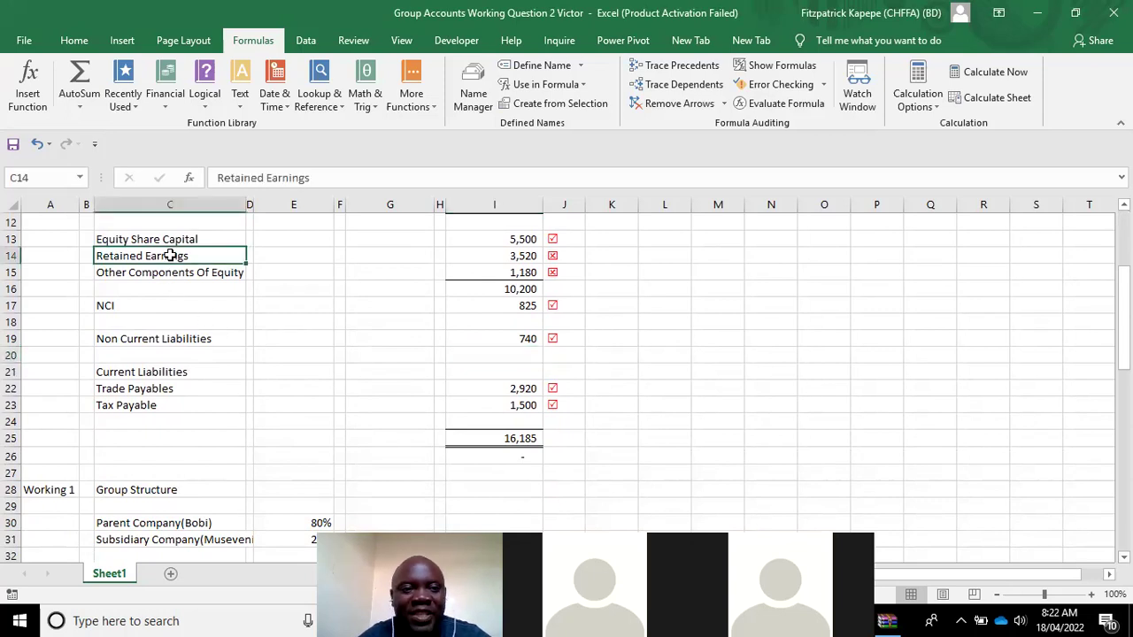
pyautogui.press('Down')
pyautogui.press('Up')
pyautogui.press('Up')
pyautogui.press('Down')
pyautogui.press('Down')
pyautogui.press('Down')
pyautogui.press('Up')
pyautogui.press('Up')
pyautogui.press('Up')
pyautogui.press('Up')
pyautogui.press('Up')
pyautogui.press('Up')
pyautogui.press('Up')
pyautogui.press('Up')
pyautogui.press('Up')
pyautogui.press('Up')
pyautogui.press('Up')
pyautogui.press('Up')
pyautogui.press('Up')
pyautogui.press('Up')
pyautogui.press('Up')
pyautogui.press('Down')
pyautogui.press('Down')
pyautogui.press('Down')
pyautogui.press('Down')
pyautogui.press('Down')
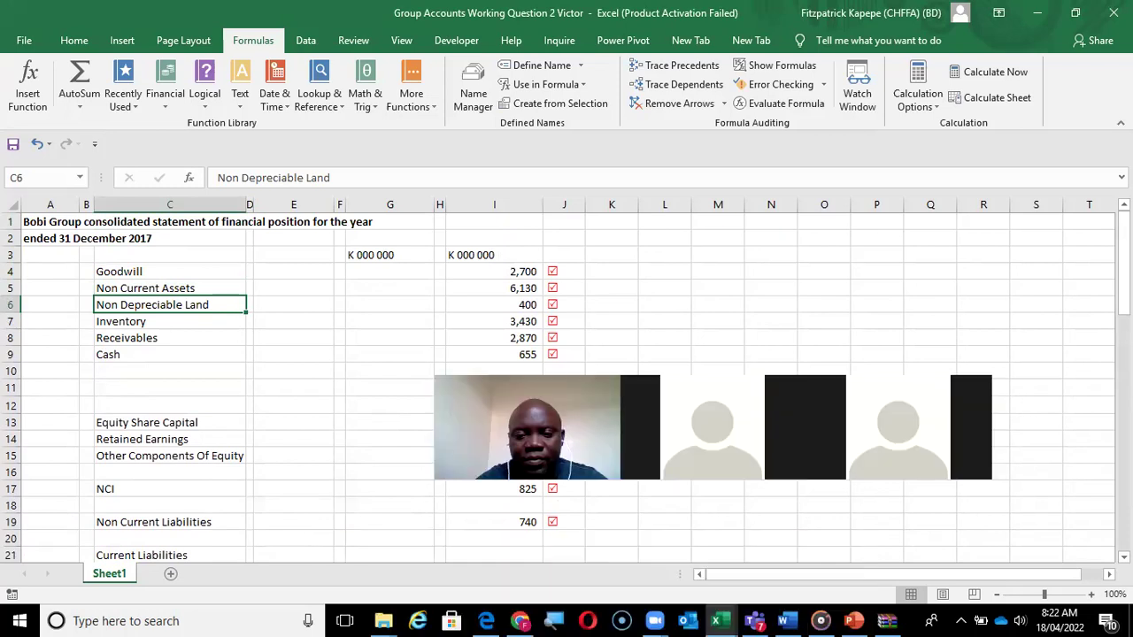
# - Switch to the Adju - Group & Associate workbook and view the Kambwili and Tukuta draft statements of financial position
pyautogui.moveTo(728, 620)
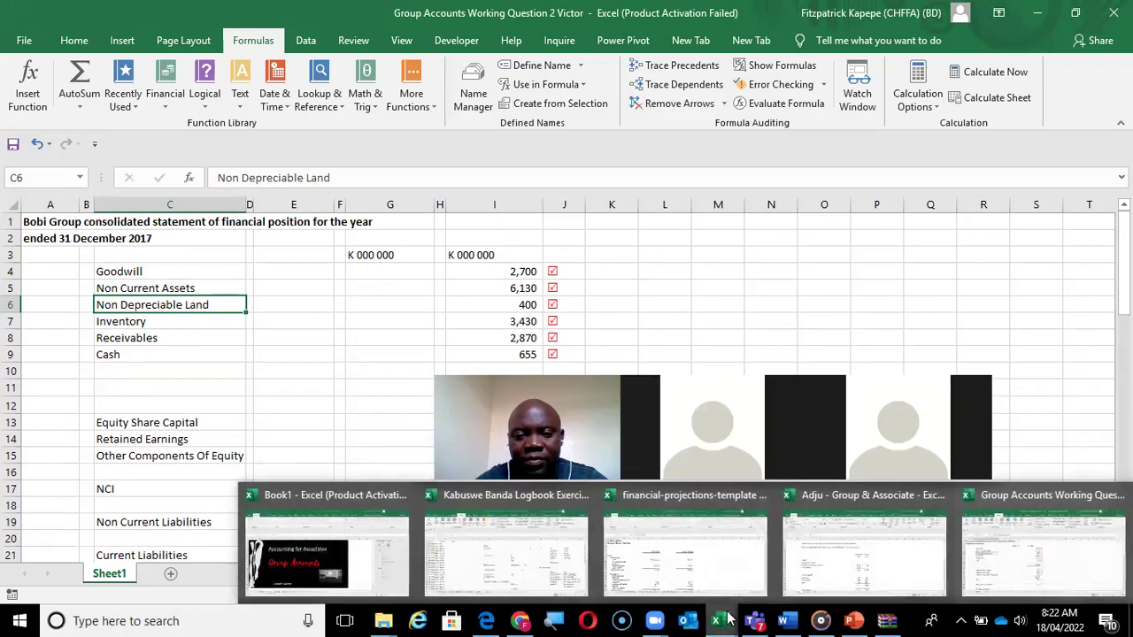
pyautogui.click(875, 572)
pyautogui.click(276, 314)
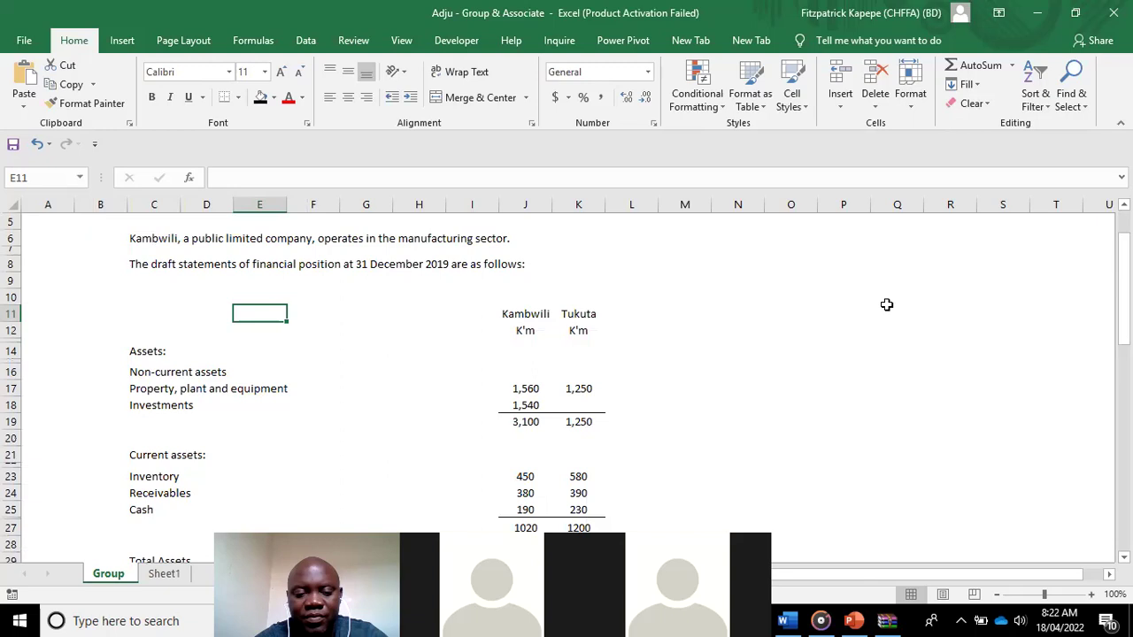
# - Switch to the Group Accounts Working Question 2 Victor workbook and go to Working 2, Net Assets in the subsidiary
pyautogui.hotkey('alt', 'Tab')
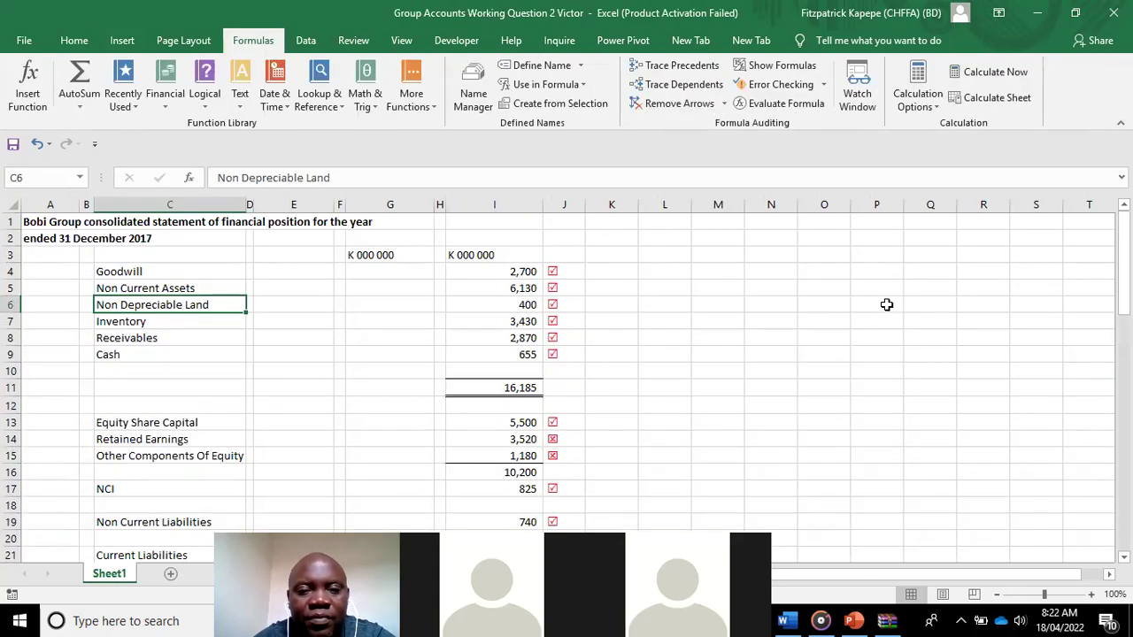
pyautogui.press('Down')
pyautogui.press('Down')
pyautogui.press('Down')
pyautogui.press('Down')
pyautogui.press('Down')
pyautogui.press('Down')
pyautogui.press('Down')
pyautogui.press('Down')
pyautogui.press('Down')
pyautogui.press('Down')
pyautogui.press('Down')
pyautogui.press('Down')
pyautogui.press('Down')
pyautogui.press('Down')
pyautogui.press('Down')
pyautogui.press('Down')
pyautogui.press('Down')
pyautogui.press('Down')
pyautogui.press('Down')
pyautogui.press('Down')
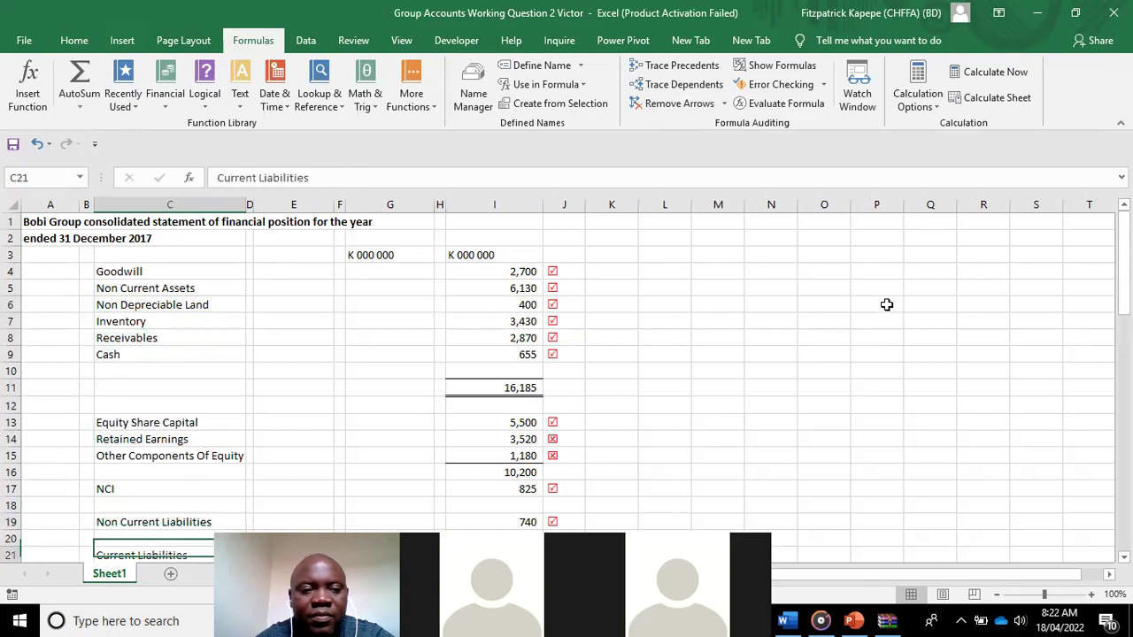
pyautogui.press('Down')
pyautogui.press('Down')
pyautogui.press('Down')
pyautogui.press('Down')
pyautogui.press('Down')
pyautogui.press('Down')
pyautogui.press('Down')
pyautogui.press('Down')
pyautogui.press('Down')
pyautogui.press('Down')
pyautogui.press('Down')
pyautogui.press('Down')
pyautogui.press('Up')
pyautogui.press('Up')
pyautogui.press('Up')
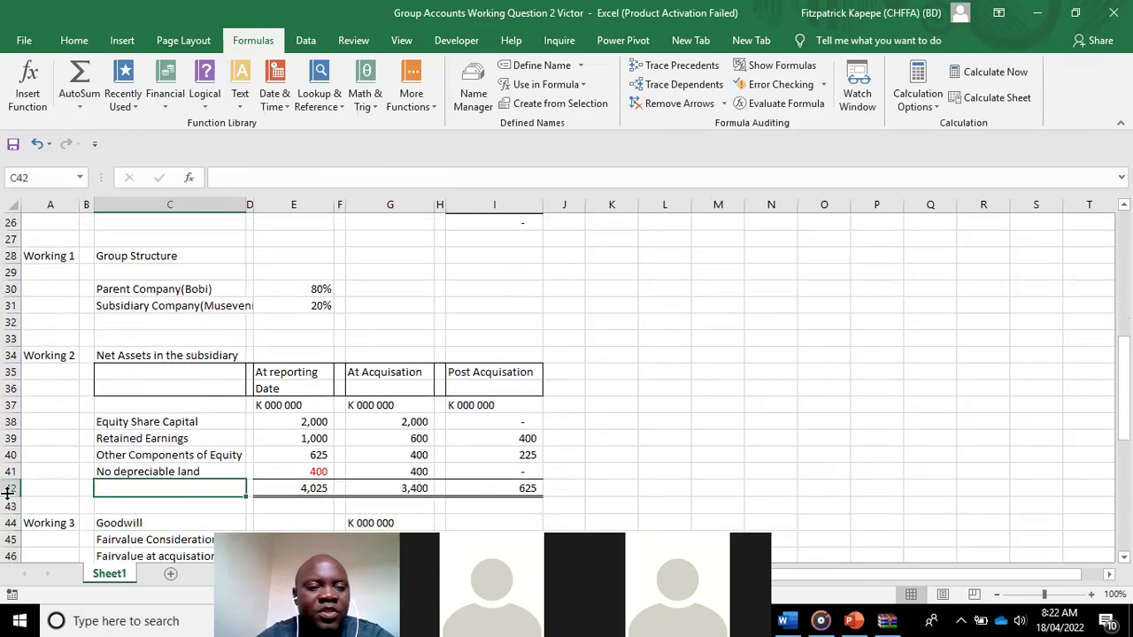
# - Insert a row between No depreciable land and the totals in Working 2 and label it Depn
pyautogui.click(8, 488)
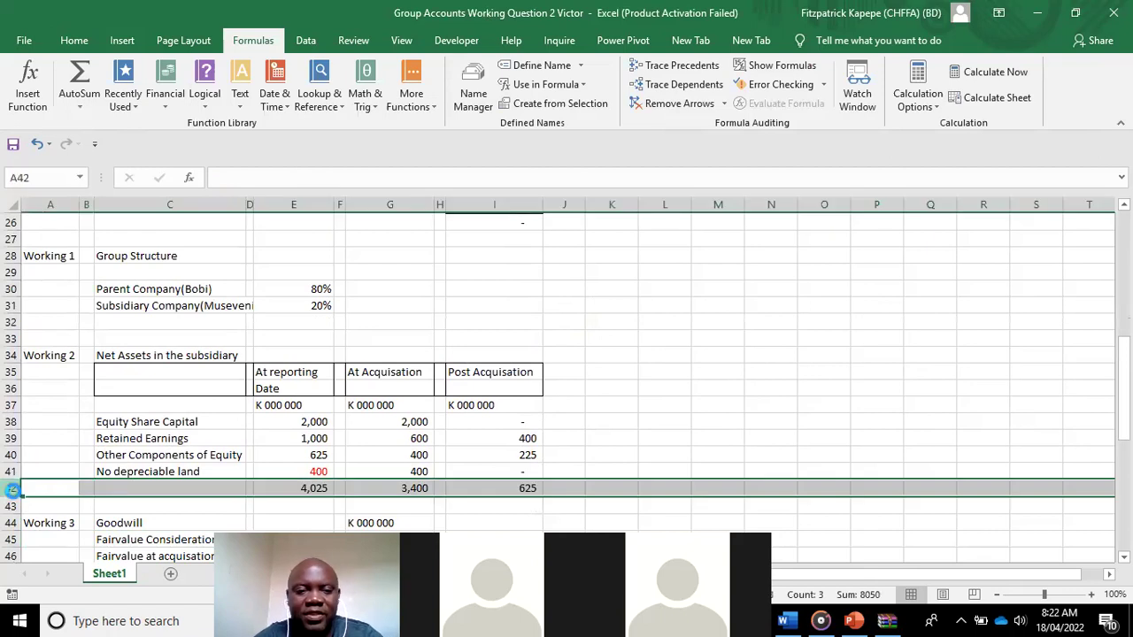
pyautogui.hotkey('ctrl', 'shift', '+')
pyautogui.click(124, 486)
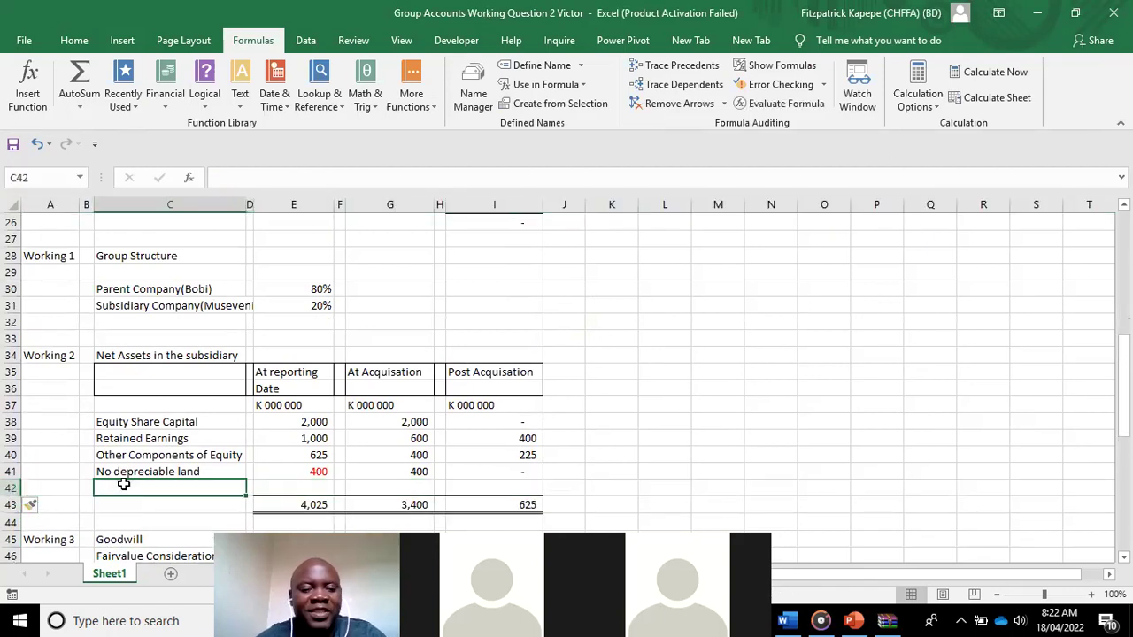
pyautogui.write('Depn')
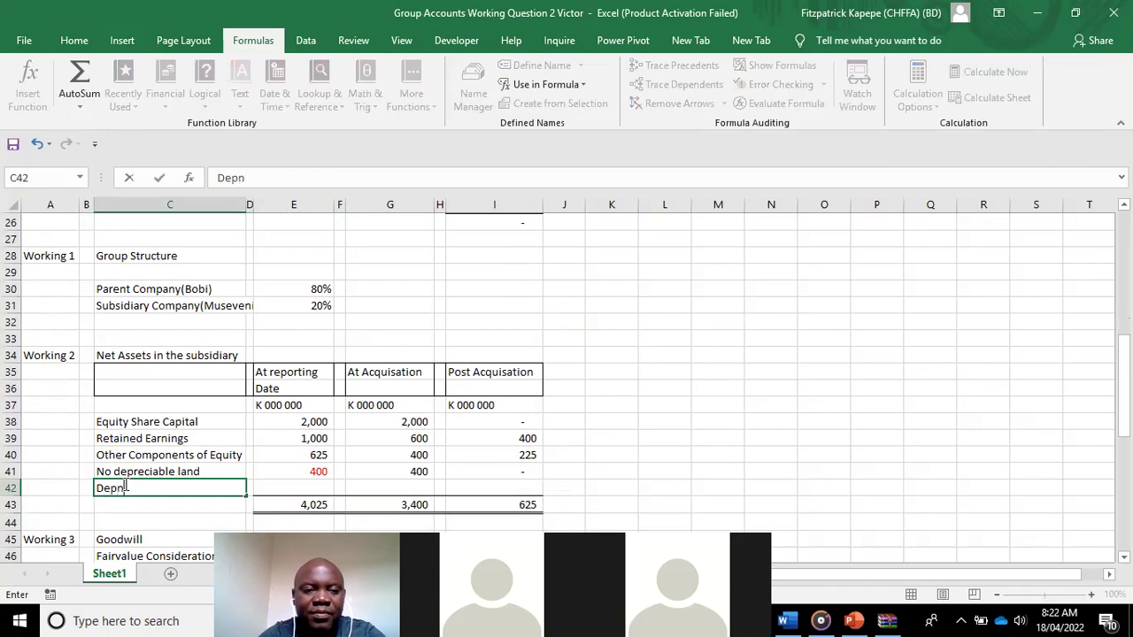
# - Enter -100 in the Depn row under At reporting Date
pyautogui.click(307, 484)
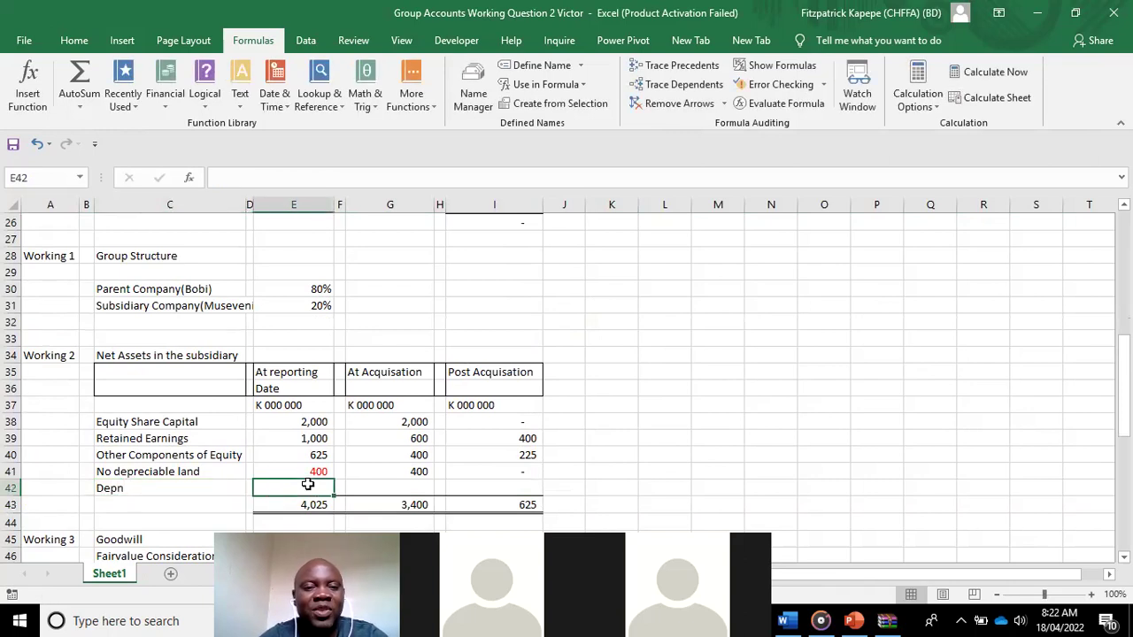
pyautogui.write('-')
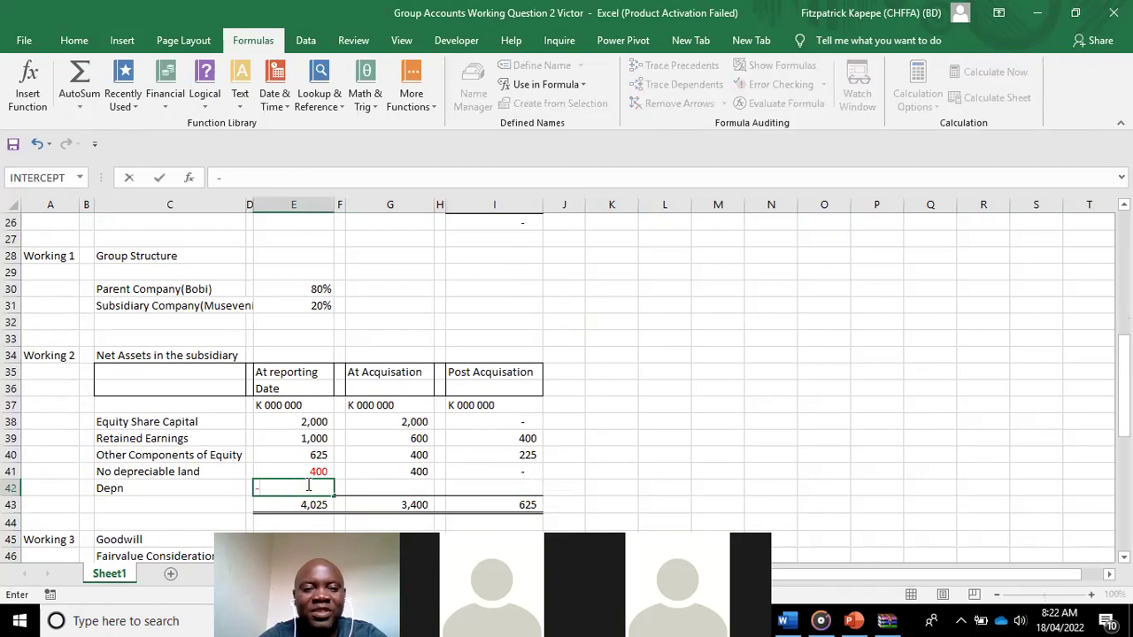
pyautogui.write('100')
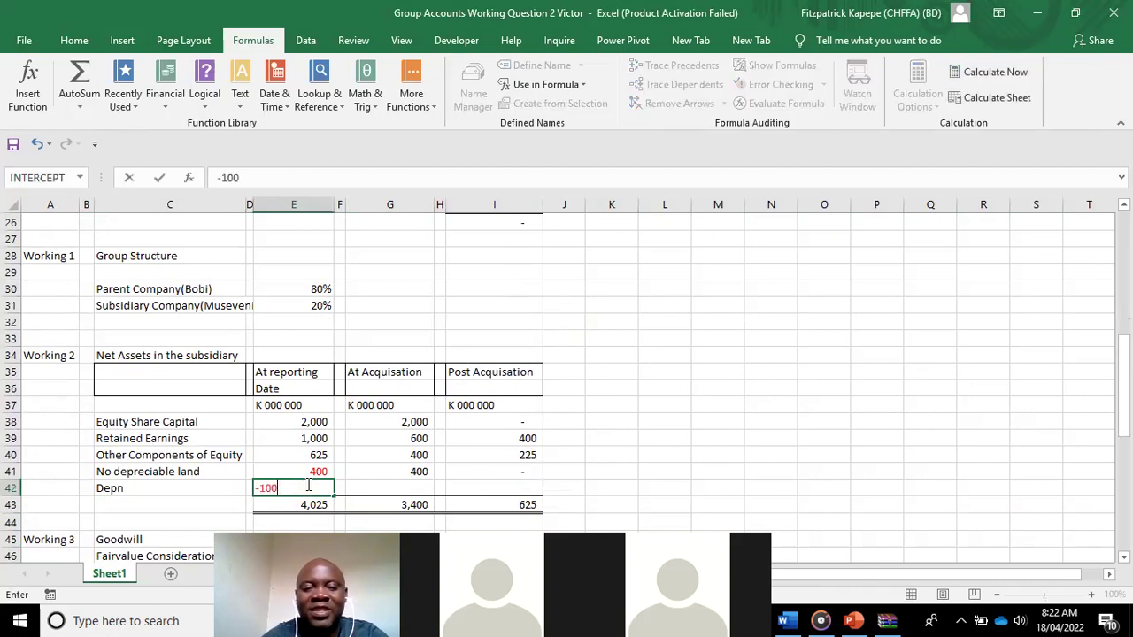
pyautogui.press('Return')
pyautogui.click(307, 484)
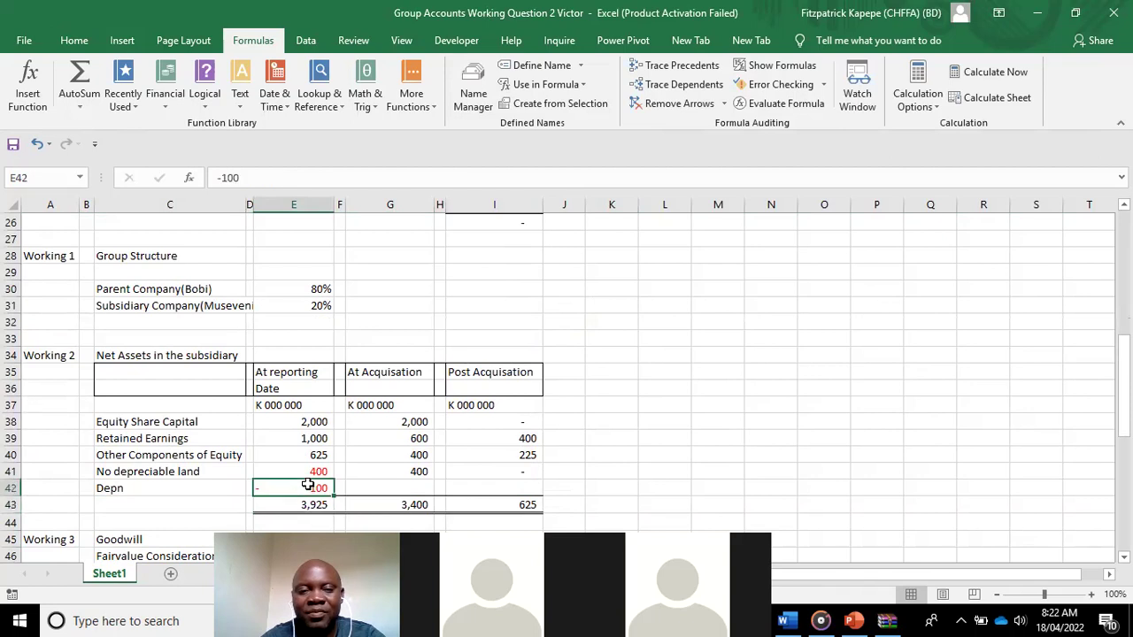
# - Enter -100 in the Depn row under Post Acquisation
pyautogui.press('Right')
pyautogui.press('Right')
pyautogui.press('Right')
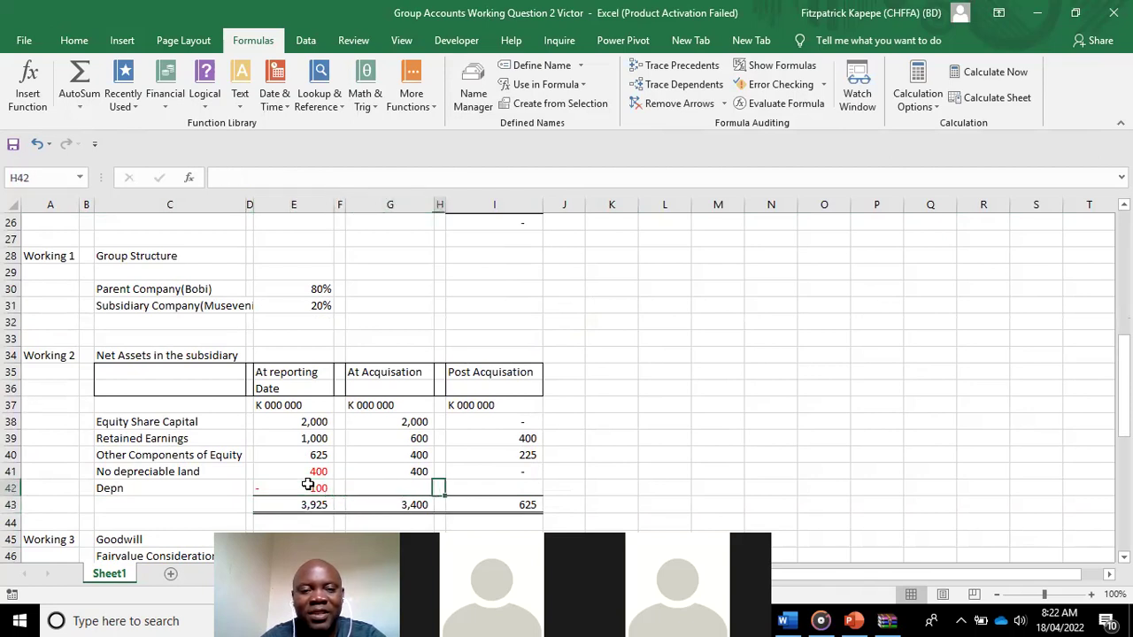
pyautogui.press('Right')
pyautogui.press('Right')
pyautogui.press('Left')
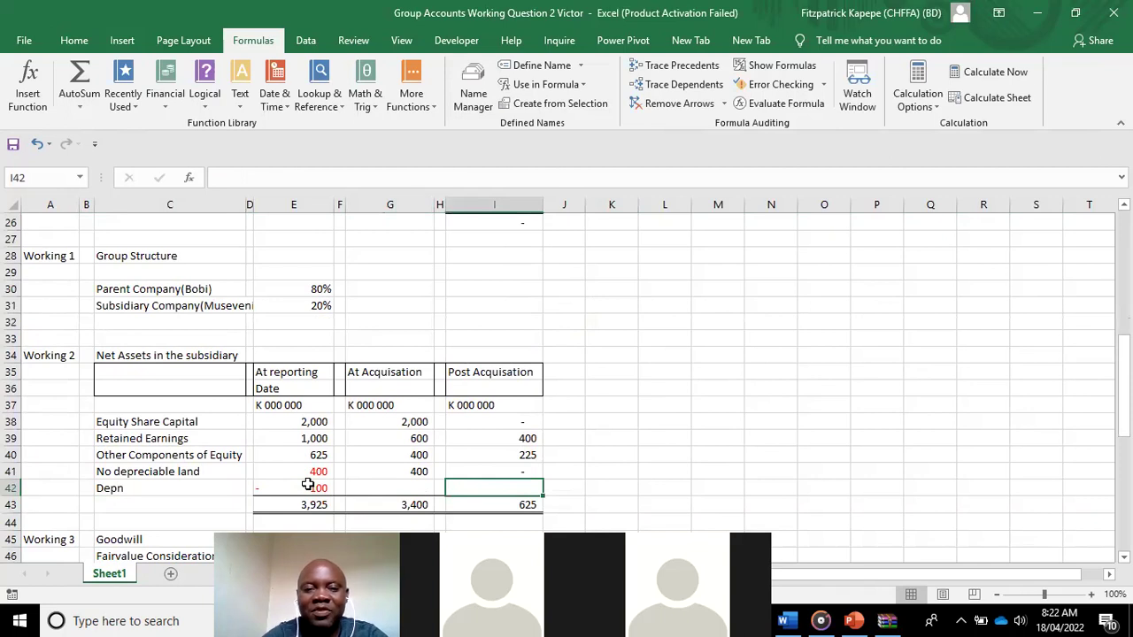
pyautogui.write('-100')
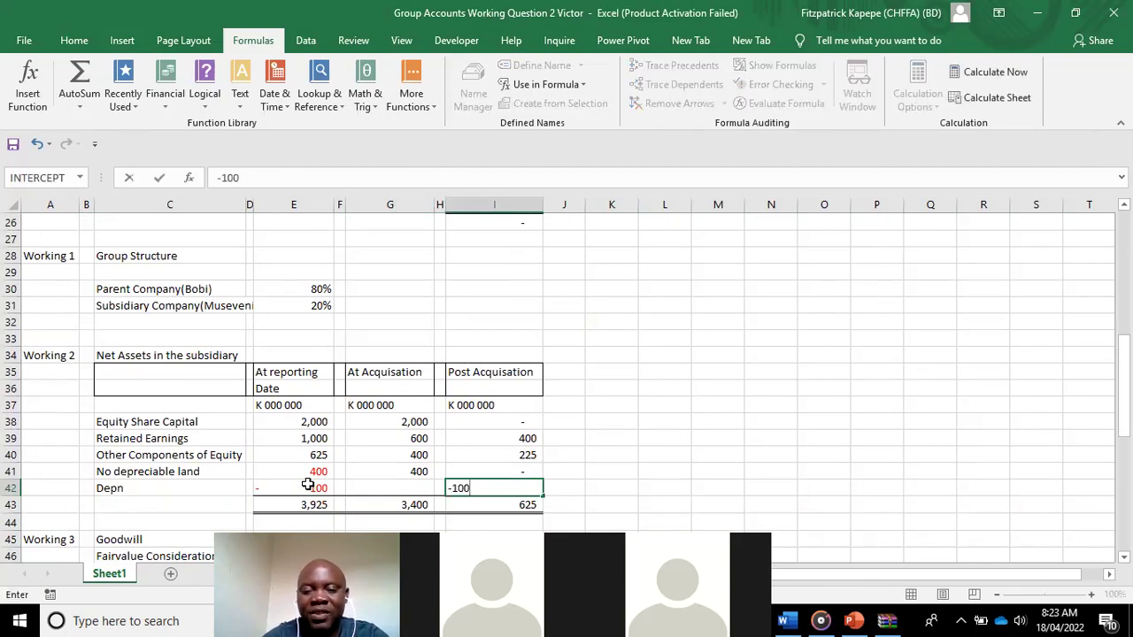
pyautogui.press('Return')
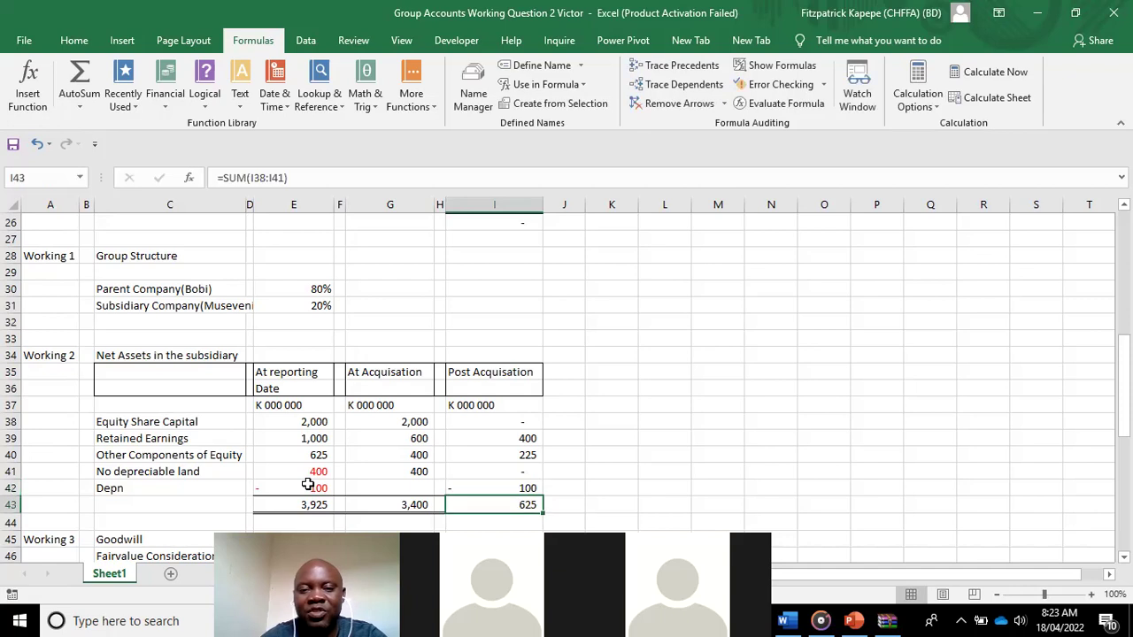
# - Review the Post Acquisation figures and formulas around the Depn, No depreciable land and Other Components of Equity rows
pyautogui.press('Up')
pyautogui.press('Up')
pyautogui.press('Down')
pyautogui.press('Down')
pyautogui.press('Up')
pyautogui.press('Up')
pyautogui.press('Down')
pyautogui.press('Down')
pyautogui.press('Up')
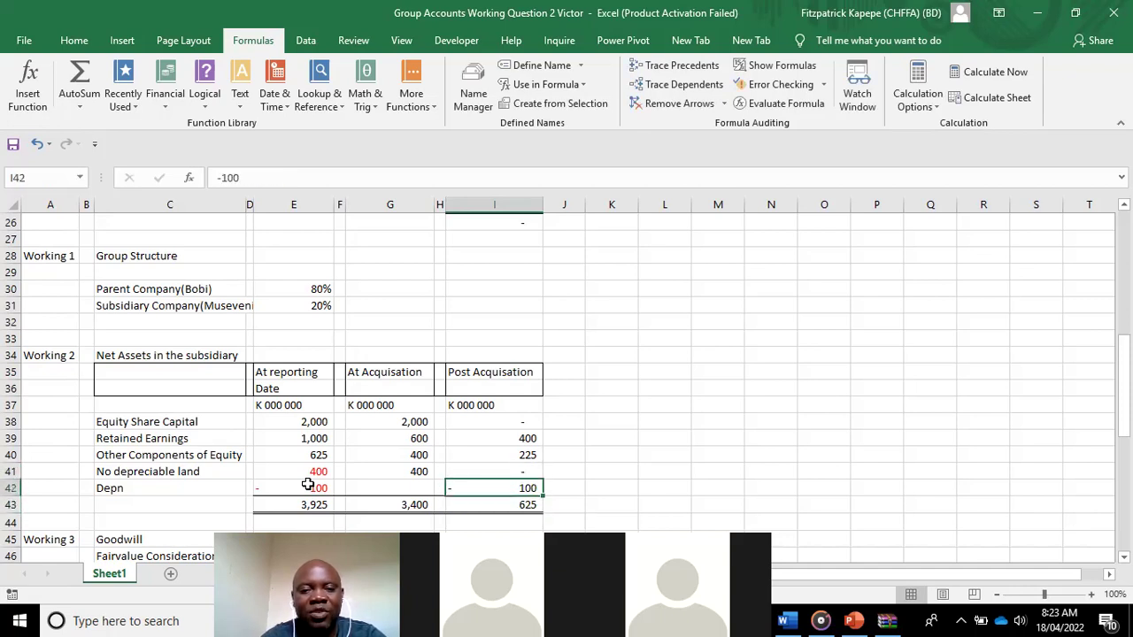
pyautogui.press('Up')
pyautogui.press('Up')
pyautogui.press('Up')
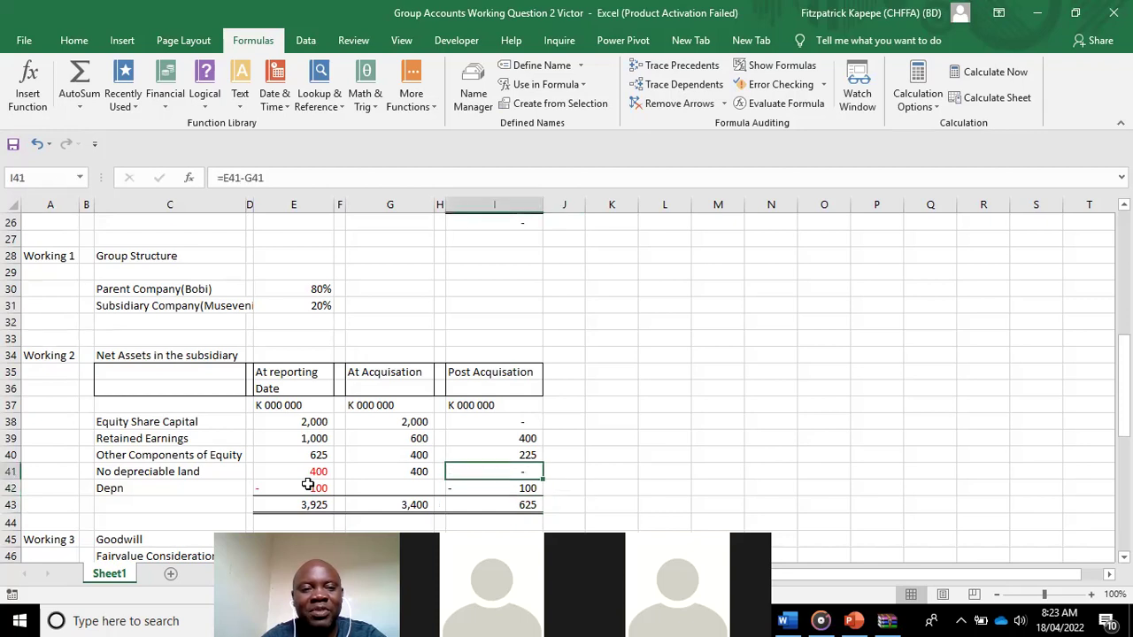
pyautogui.press('Down')
pyautogui.press('Down')
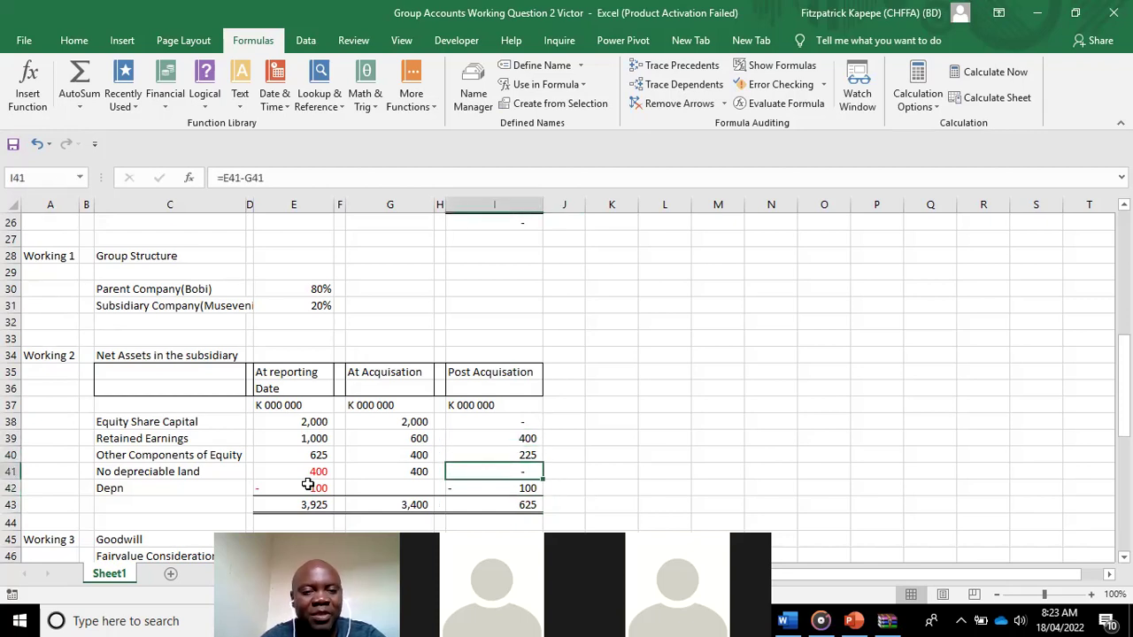
pyautogui.press('Up')
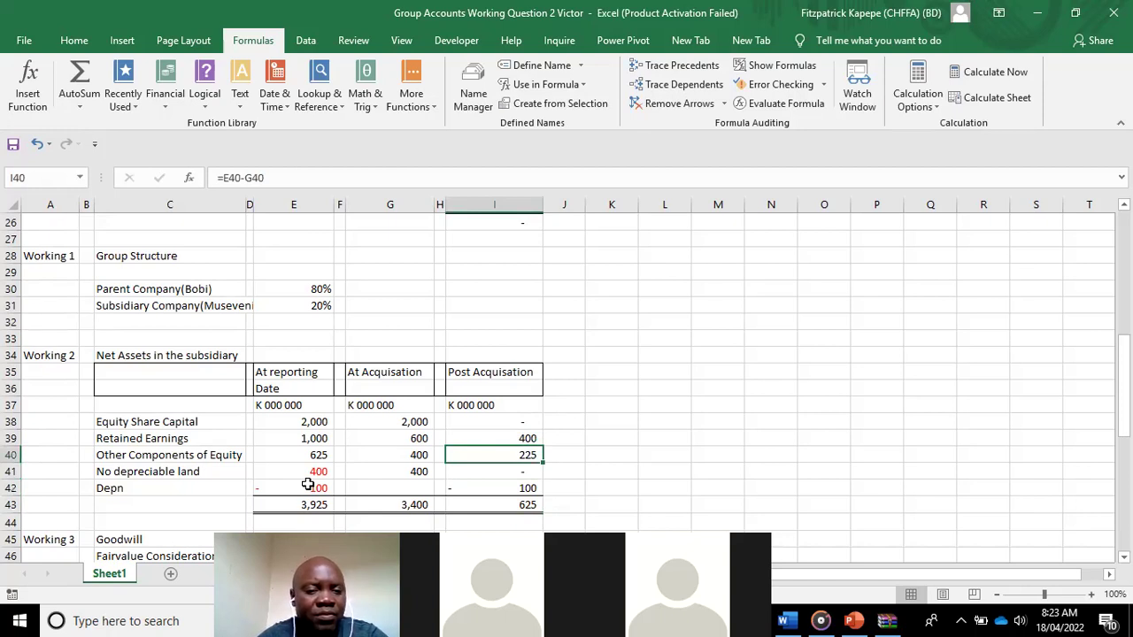
pyautogui.press('Down')
pyautogui.press('Down')
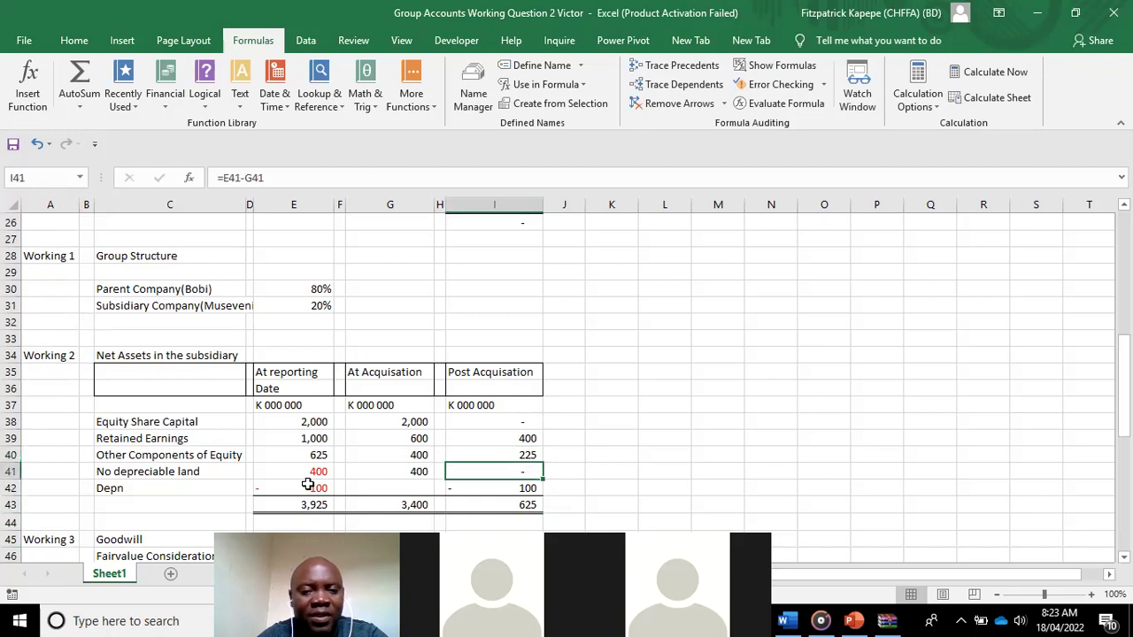
# - Apply the comma number style to the Depn row figures from At reporting Date through Post Acquisation
pyautogui.press('Left')
pyautogui.press('Left')
pyautogui.press('Left')
pyautogui.press('Left')
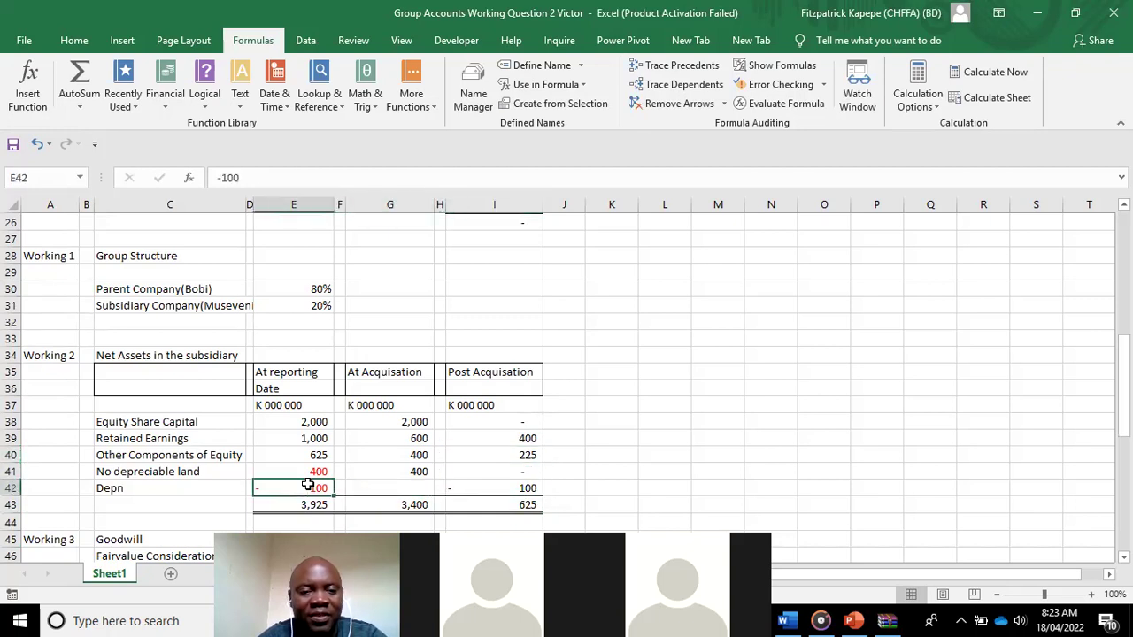
pyautogui.hotkey('shift', 'Right')
pyautogui.hotkey('shift', 'Right')
pyautogui.hotkey('shift', 'Right')
pyautogui.hotkey('shift', 'Right')
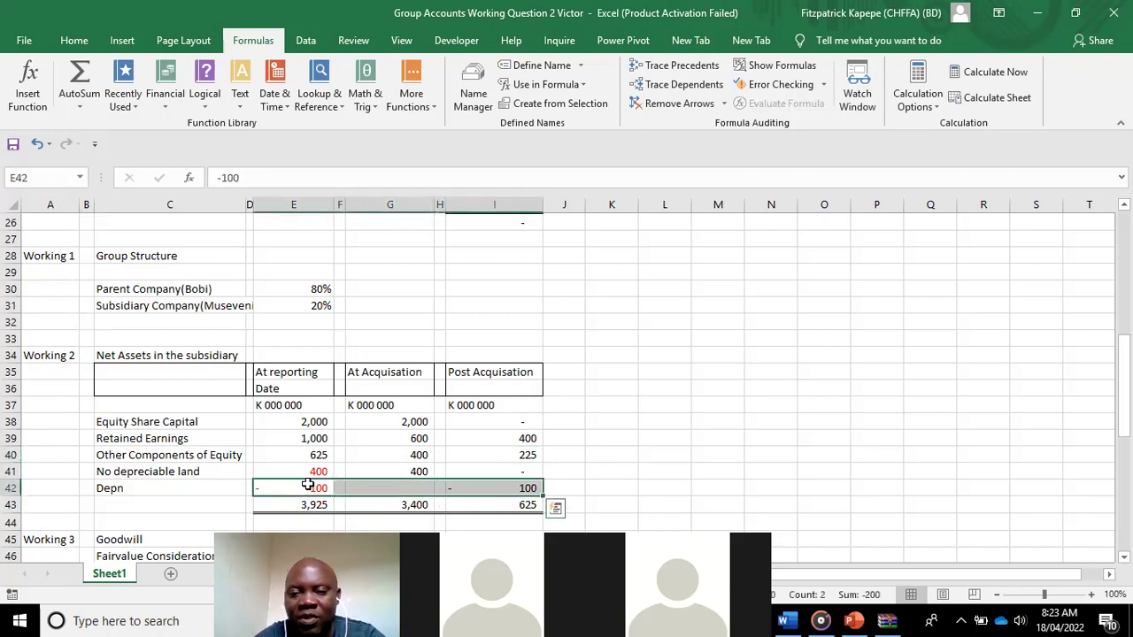
pyautogui.click(963, 619)
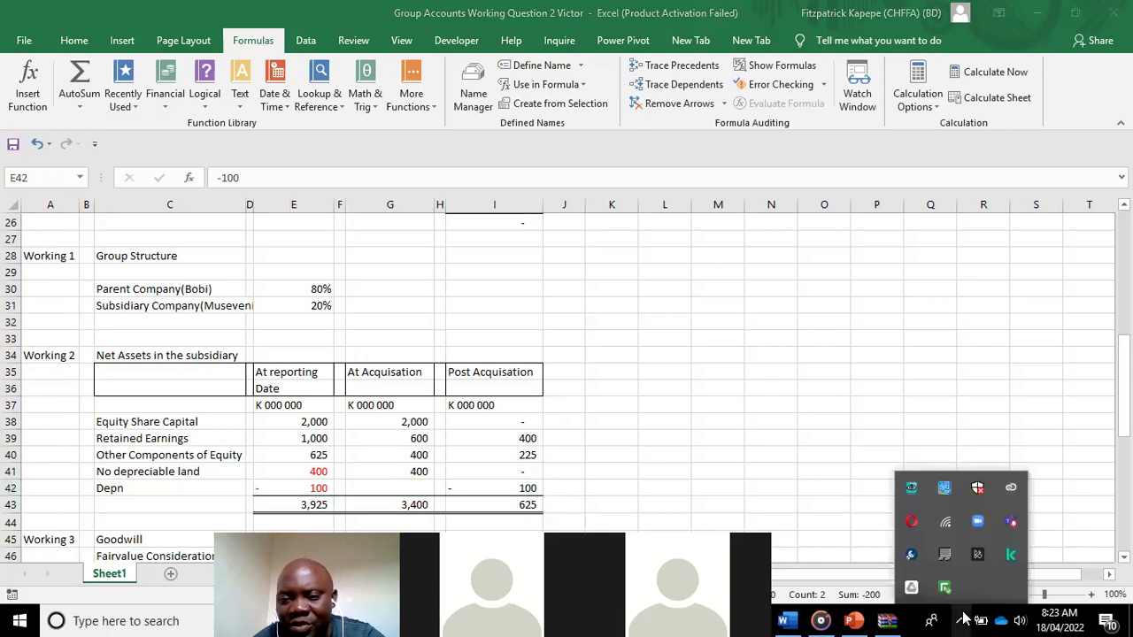
pyautogui.click(318, 489)
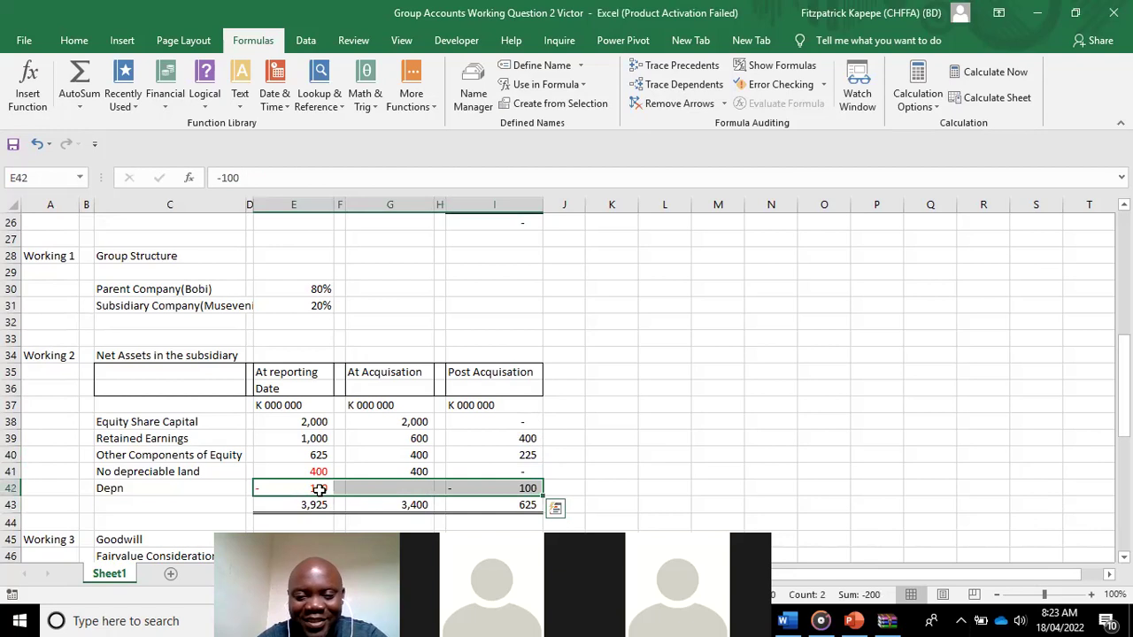
pyautogui.rightClick(319, 489)
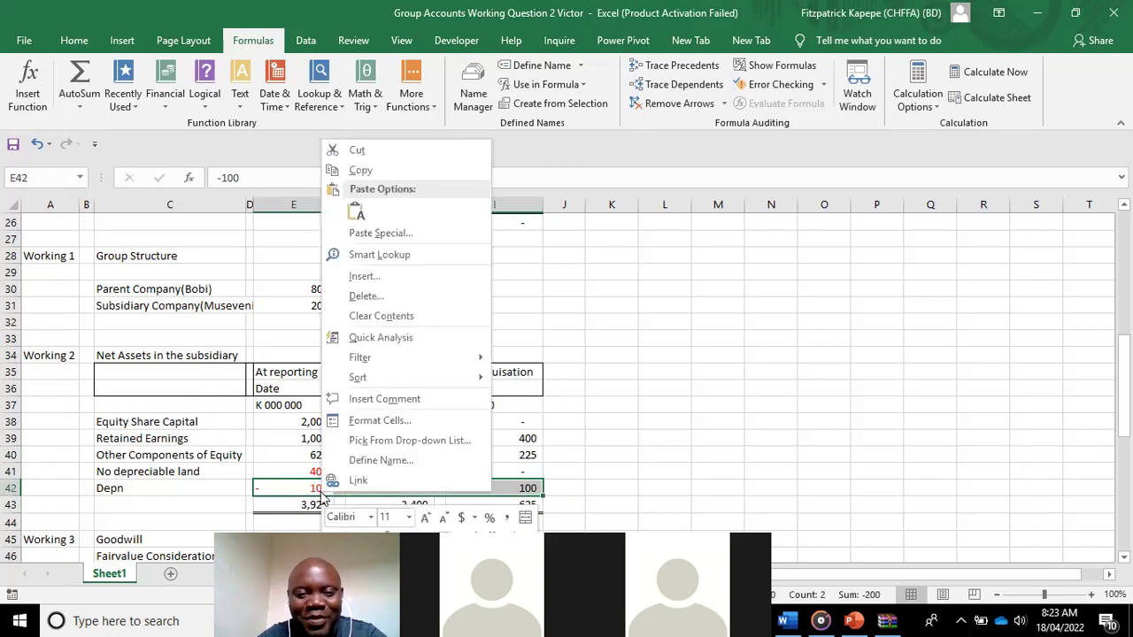
pyautogui.click(503, 518)
pyautogui.click(503, 519)
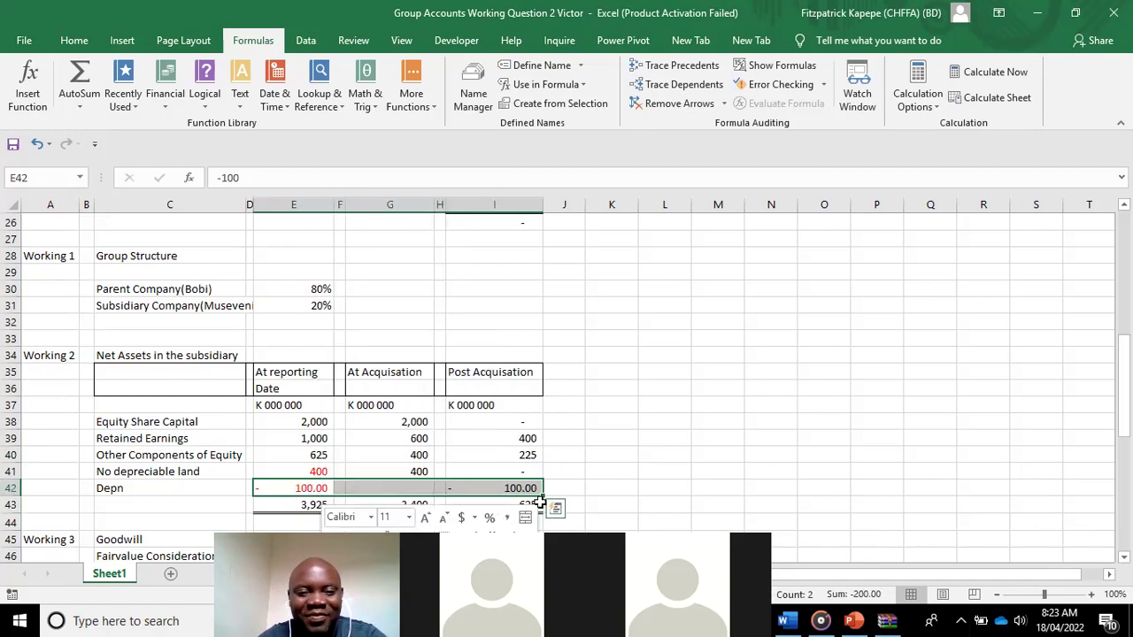
pyautogui.click(599, 501)
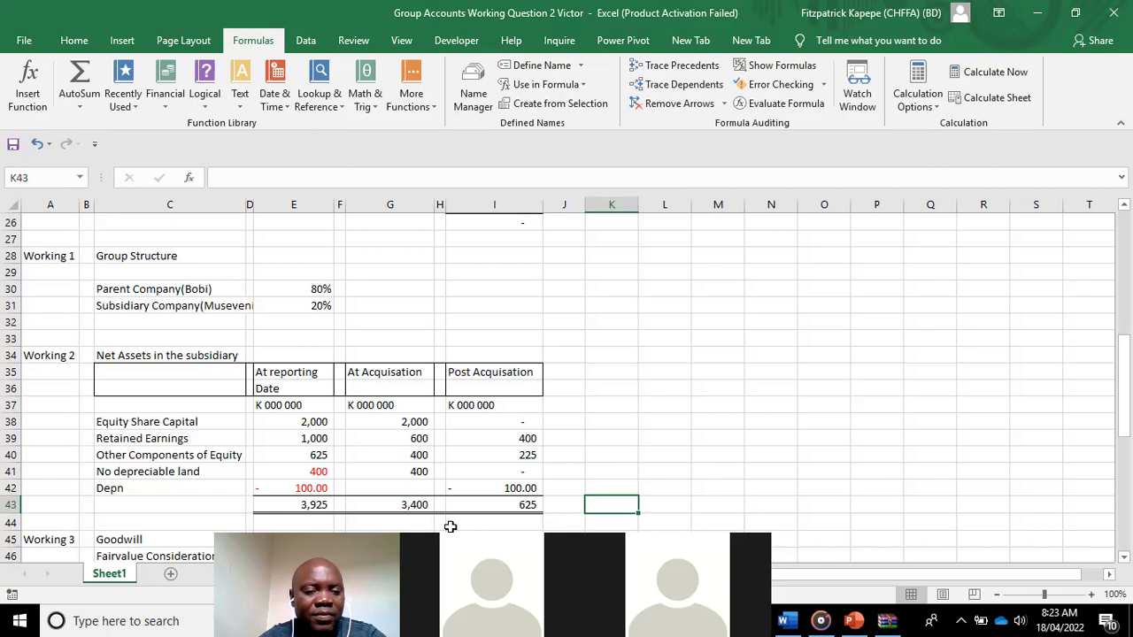
# - Examine the At reporting Date column, comparing the Depn adjustment with the land, equity and retained earnings figures above it
pyautogui.click(308, 488)
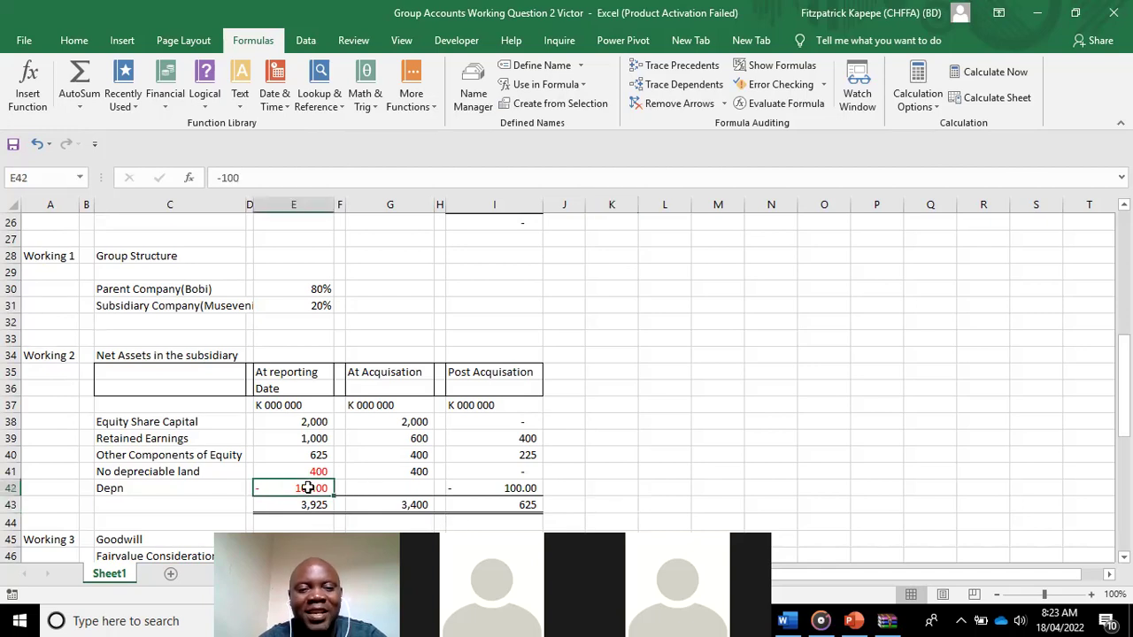
pyautogui.click(114, 466)
pyautogui.press('Down')
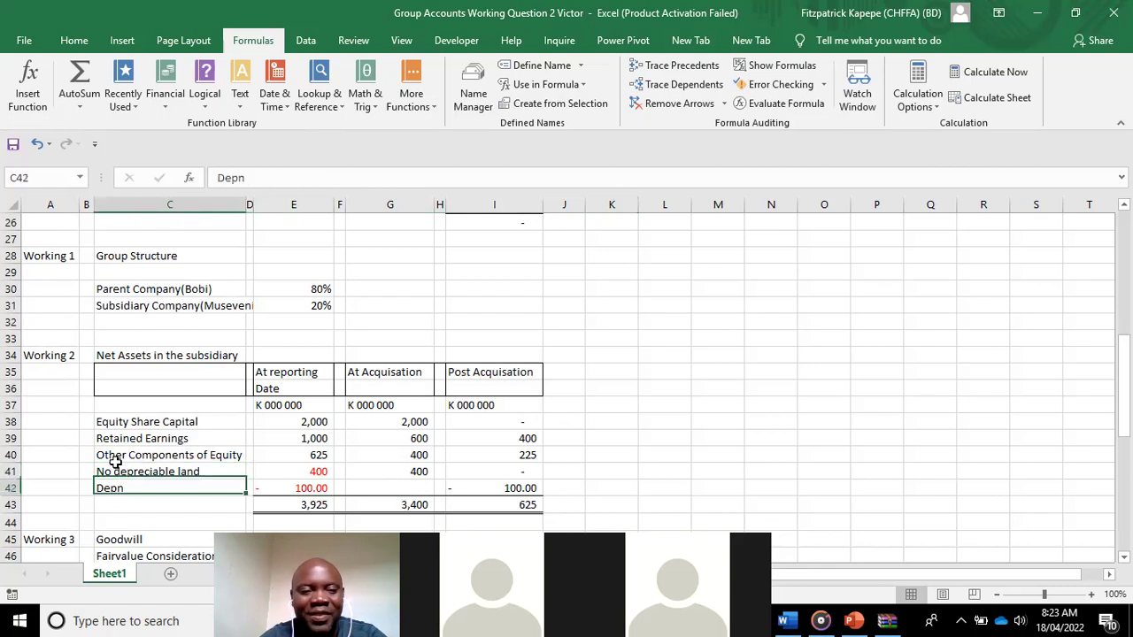
pyautogui.press('Right')
pyautogui.press('Right')
pyautogui.press('Up')
pyautogui.press('Up')
pyautogui.press('Down')
pyautogui.press('Down')
pyautogui.press('Up')
pyautogui.press('Down')
pyautogui.press('Down')
pyautogui.press('Up')
pyautogui.press('Up')
pyautogui.press('Up')
pyautogui.press('Up')
pyautogui.press('Up')
pyautogui.press('Down')
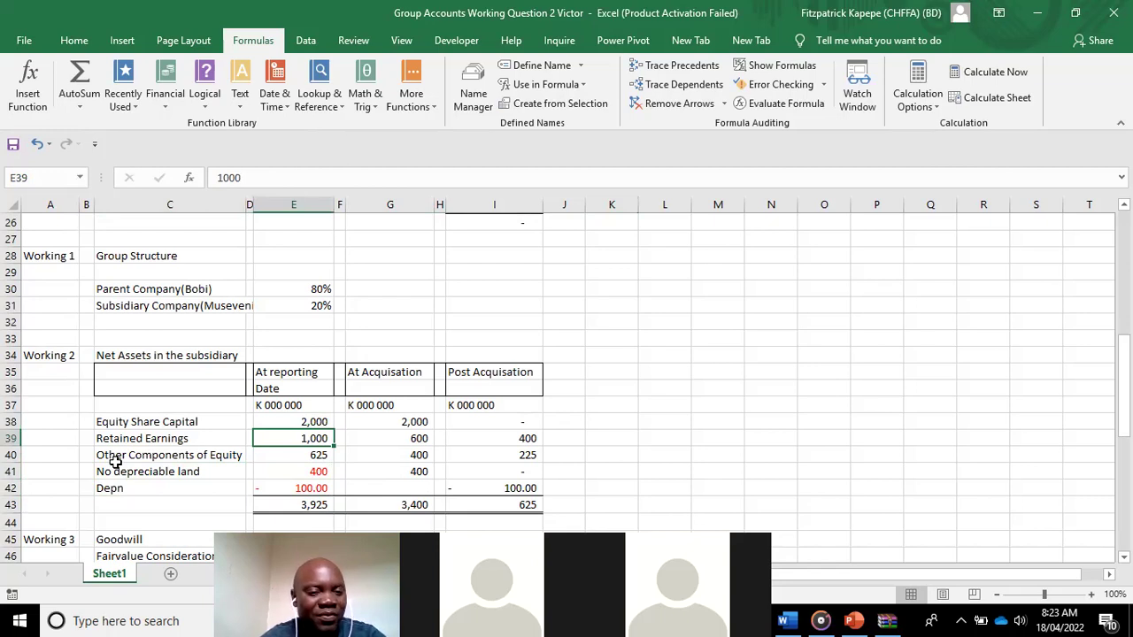
pyautogui.press('Down')
pyautogui.press('Down')
pyautogui.press('Down')
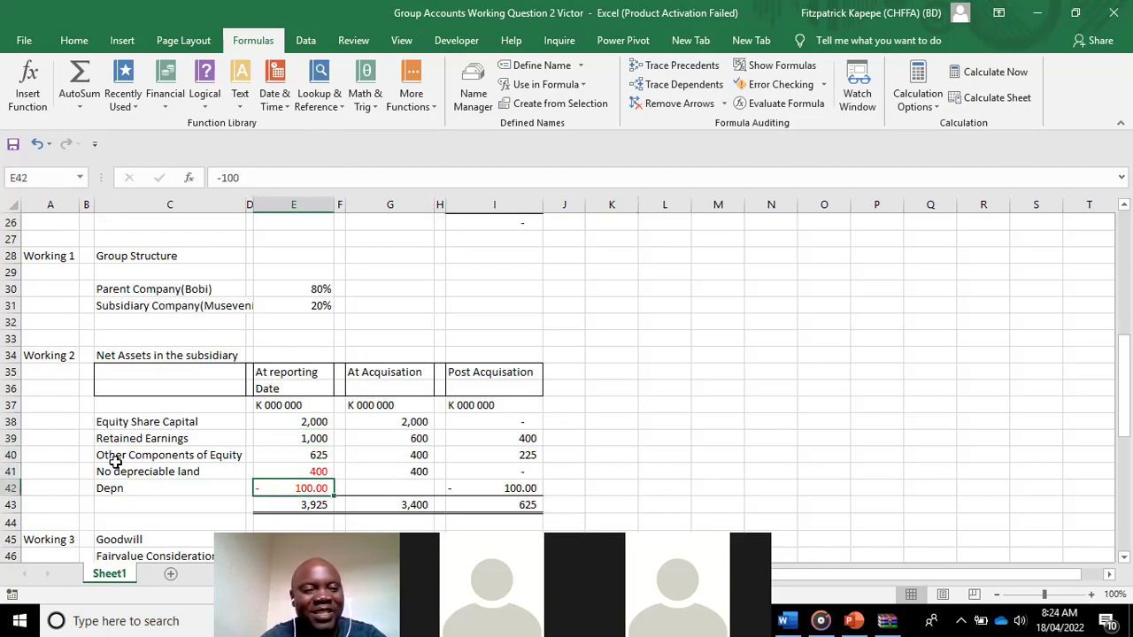
pyautogui.press('Up')
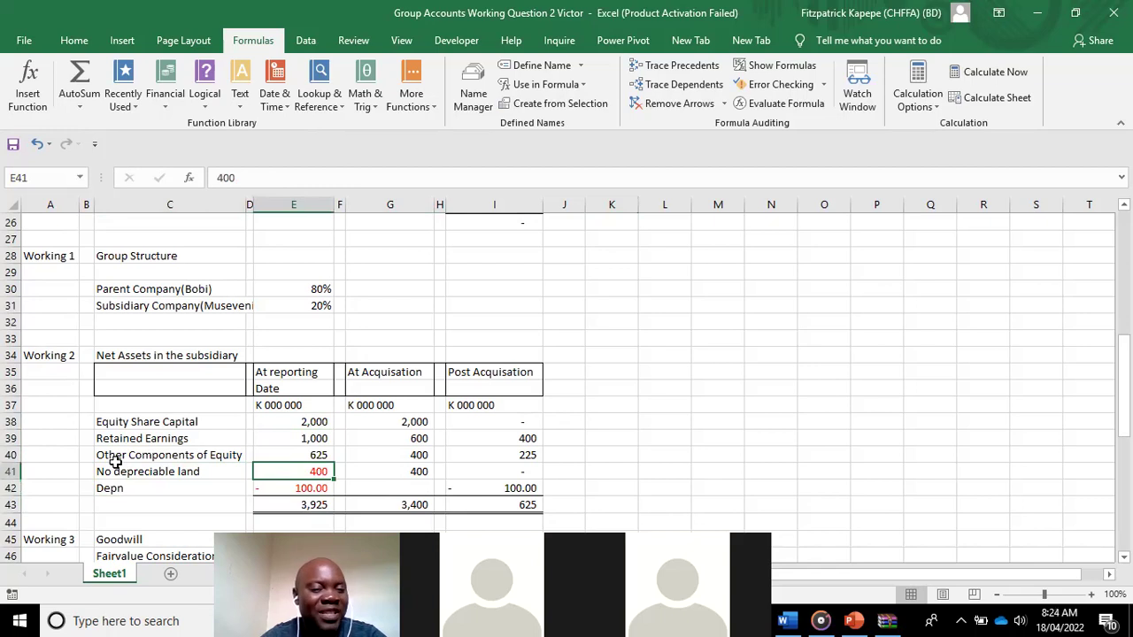
pyautogui.press('Down')
pyautogui.press('Up')
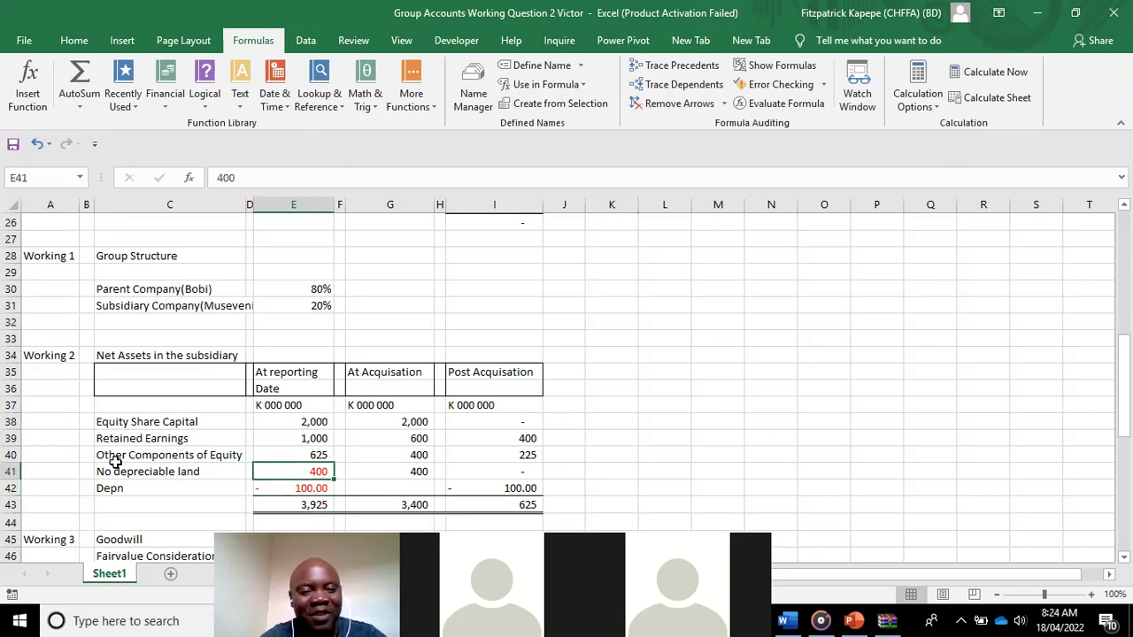
# - Compare the Depn row entries across the At reporting Date, At Acquisation and Post Acquisation columns
pyautogui.press('Down')
pyautogui.press('Right')
pyautogui.press('Right')
pyautogui.press('Right')
pyautogui.press('Left')
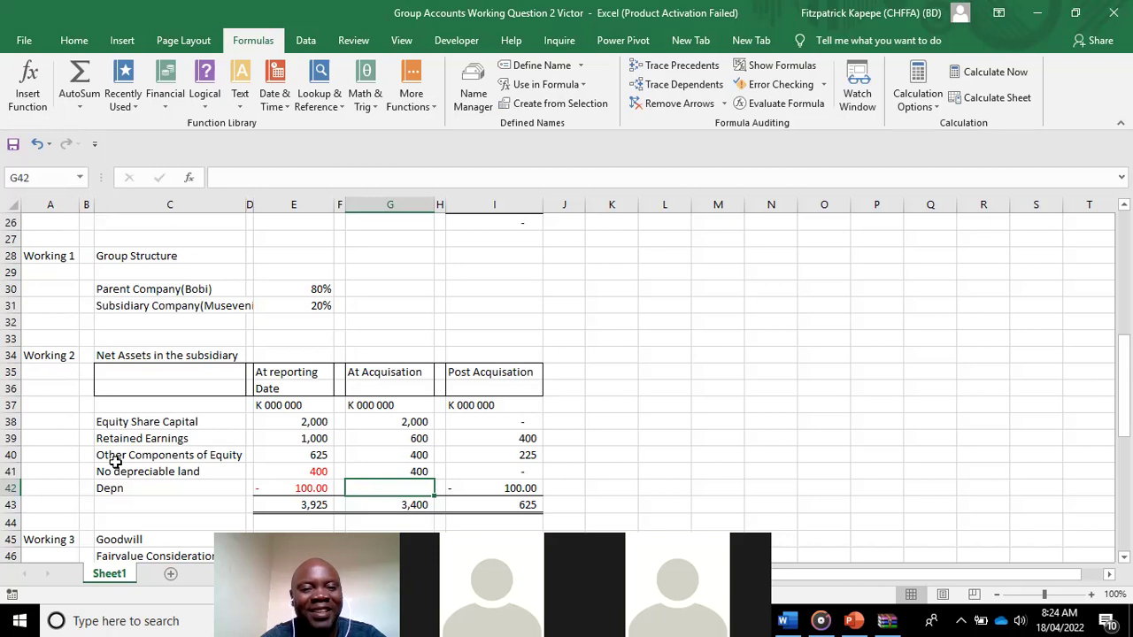
pyautogui.press('Right')
pyautogui.press('Right')
pyautogui.press('Right')
pyautogui.press('Left')
pyautogui.press('Left')
pyautogui.press('Left')
pyautogui.press('Left')
pyautogui.press('Right')
pyautogui.press('Right')
pyautogui.press('Right')
pyautogui.press('Left')
pyautogui.press('Left')
pyautogui.press('Left')
pyautogui.press('Left')
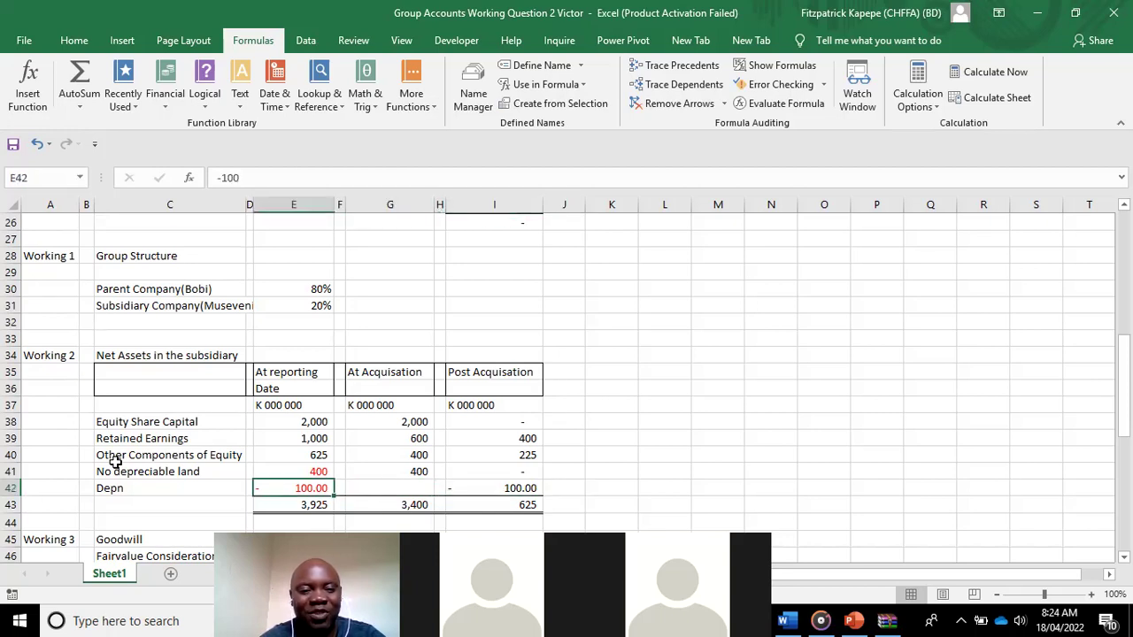
# - Apply the custom number format #,##0_);(#,##0) to the Depn row figures from At reporting Date through Post Acquisation
pyautogui.hotkey('shift', 'Right')
pyautogui.hotkey('shift', 'Right')
pyautogui.hotkey('shift', 'Right')
pyautogui.hotkey('shift', 'Right')
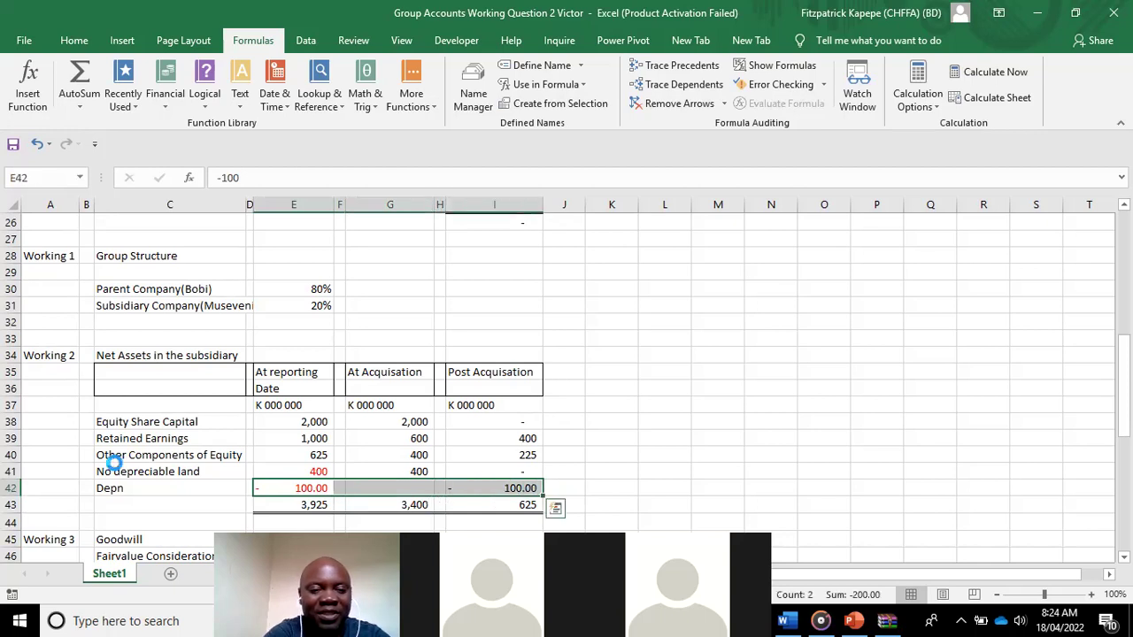
pyautogui.hotkey('ctrl', '1')
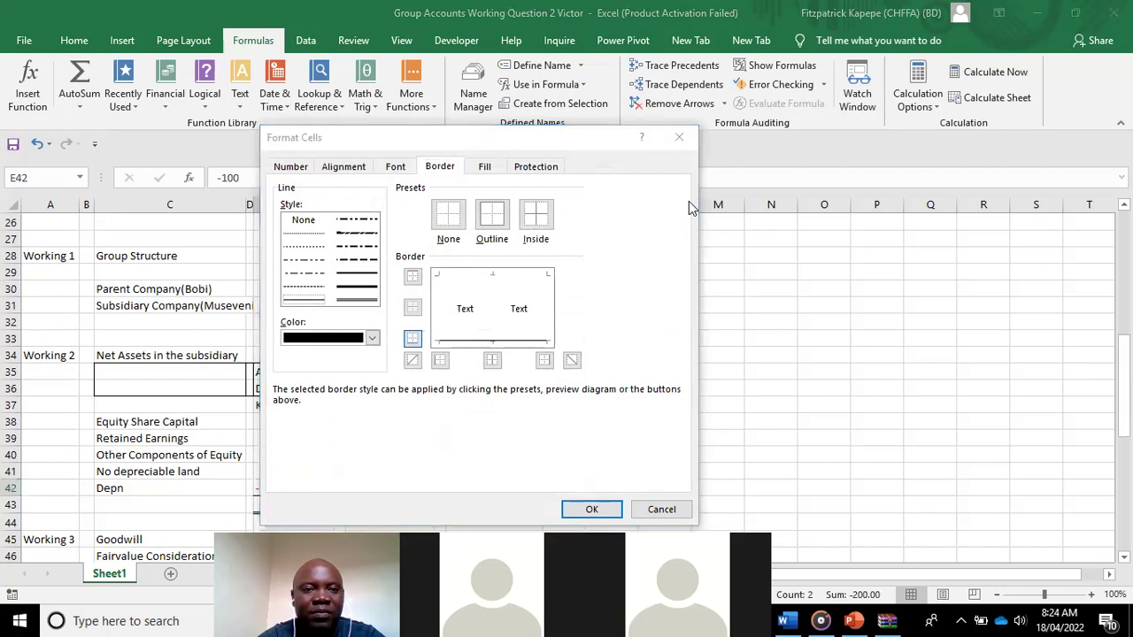
pyautogui.click(290, 166)
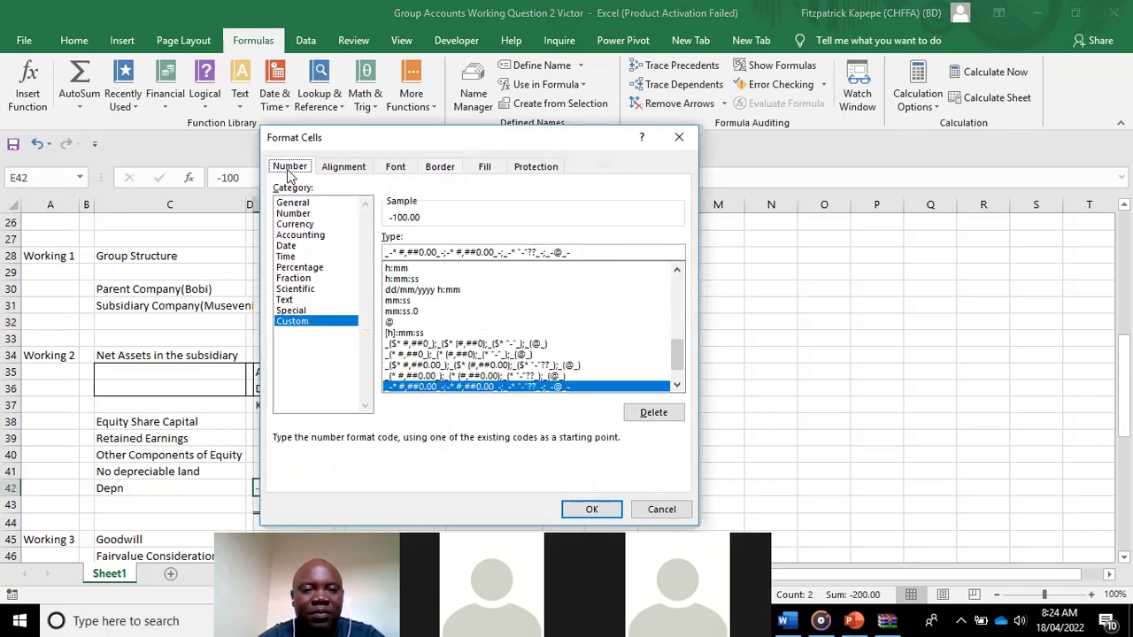
pyautogui.click(442, 345)
pyautogui.moveTo(677, 354); pyautogui.dragTo(677, 291)
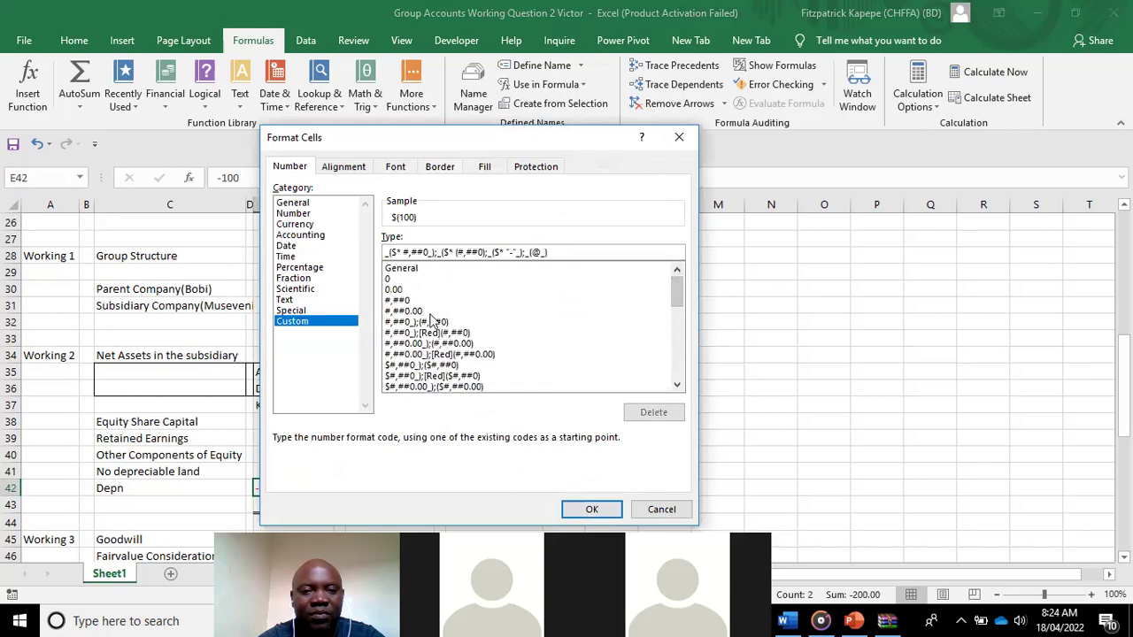
pyautogui.click(431, 312)
pyautogui.click(432, 321)
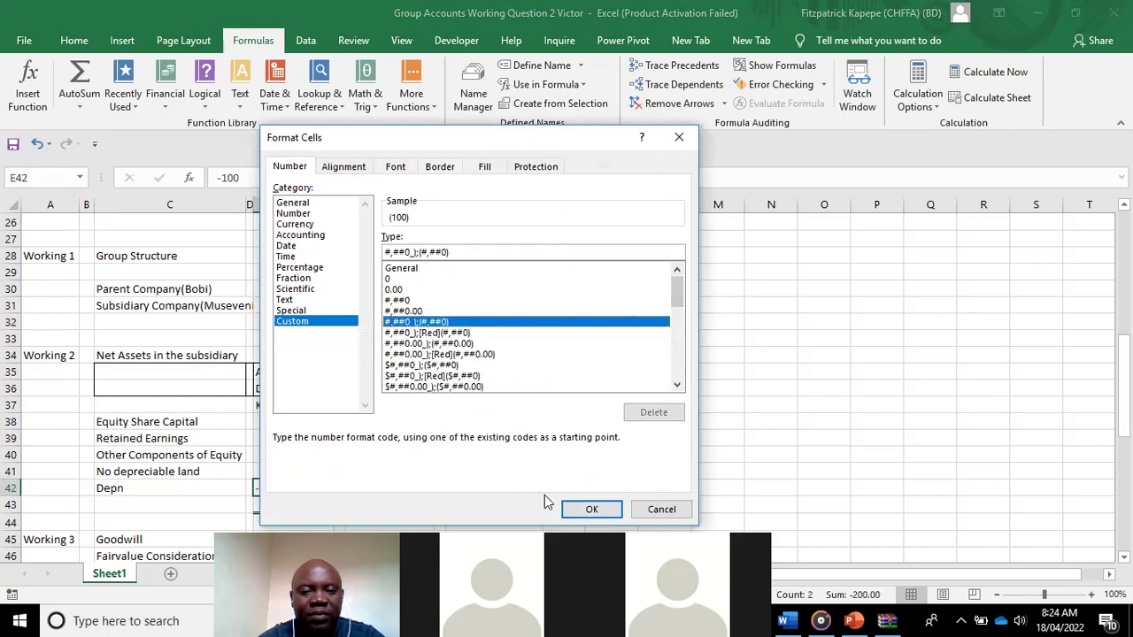
pyautogui.click(592, 510)
pyautogui.click(690, 469)
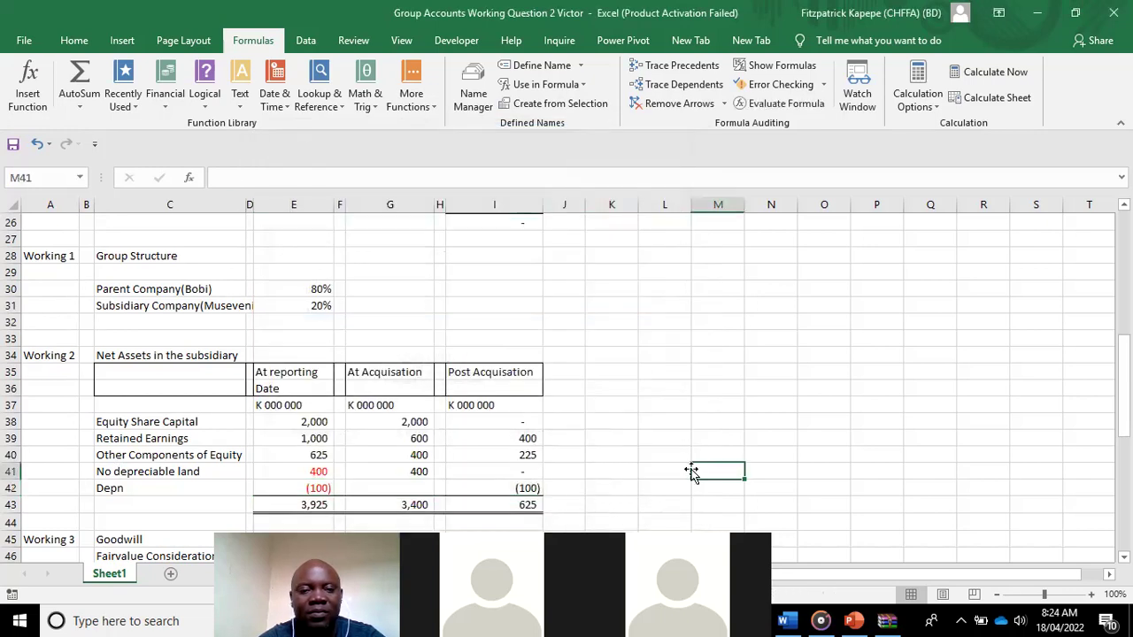
# - Colour the Depn figure in the Post Acquisation column red to match the At reporting Date figure
pyautogui.click(319, 488)
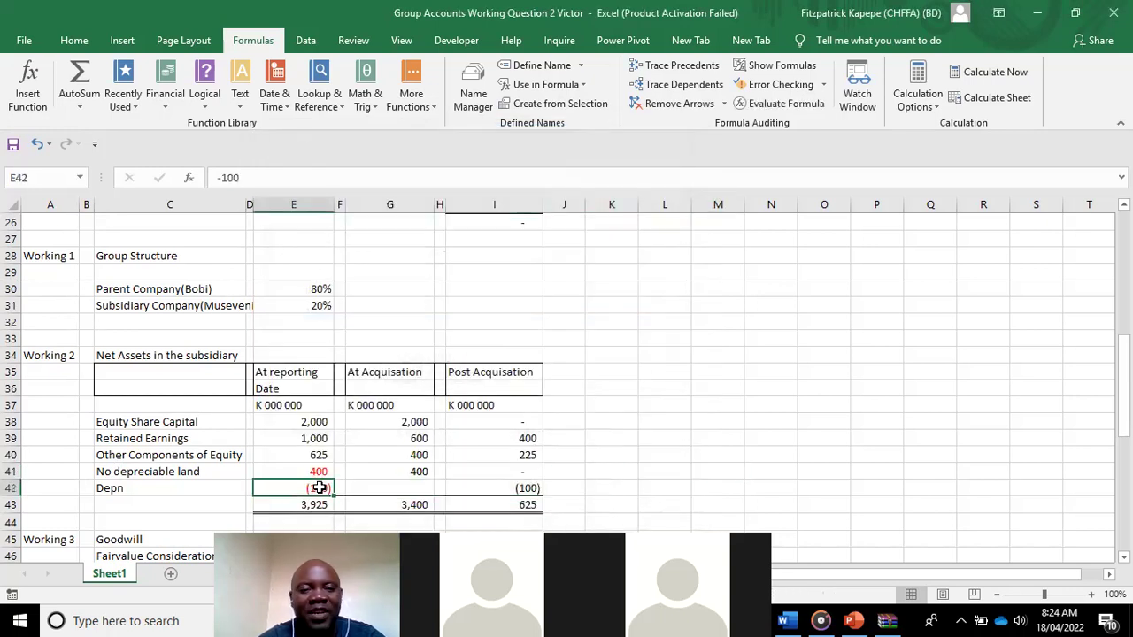
pyautogui.click(524, 488)
pyautogui.rightClick(528, 489)
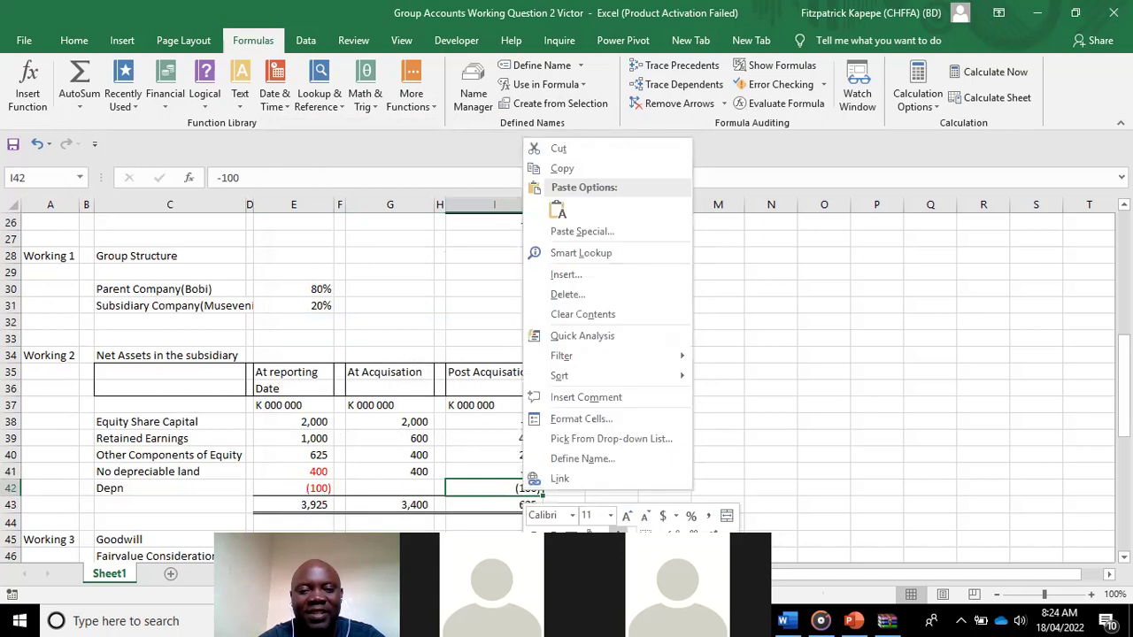
pyautogui.press('Escape')
pyautogui.click(488, 502)
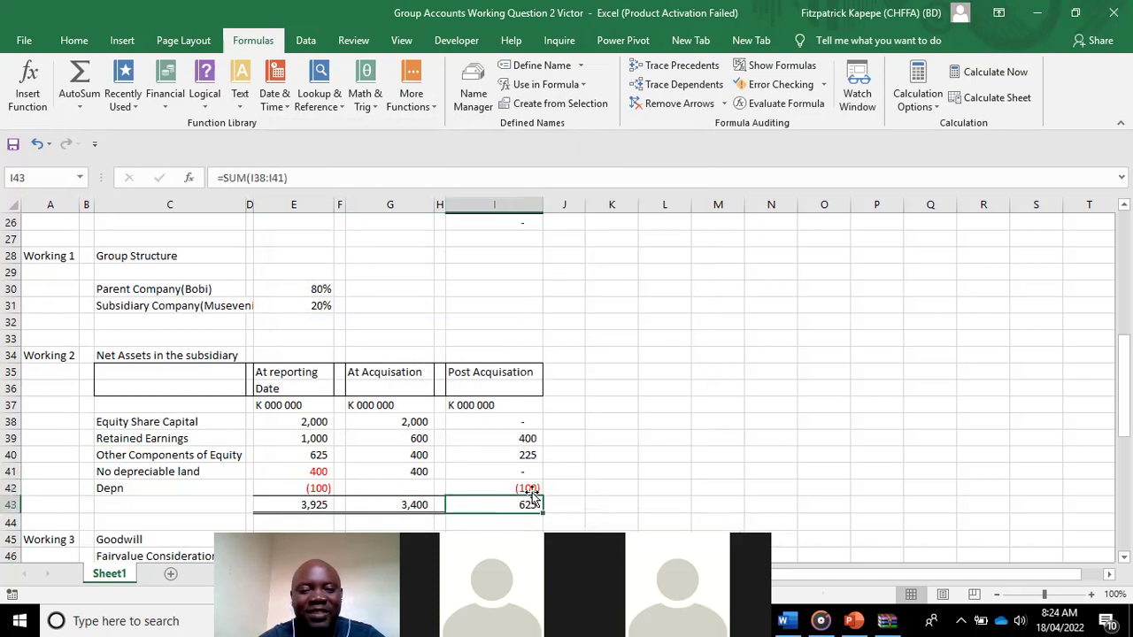
# - Extend the Post Acquisation total to sum I38:I42, and check the range of the At reporting Date total
pyautogui.doubleClick(530, 505)
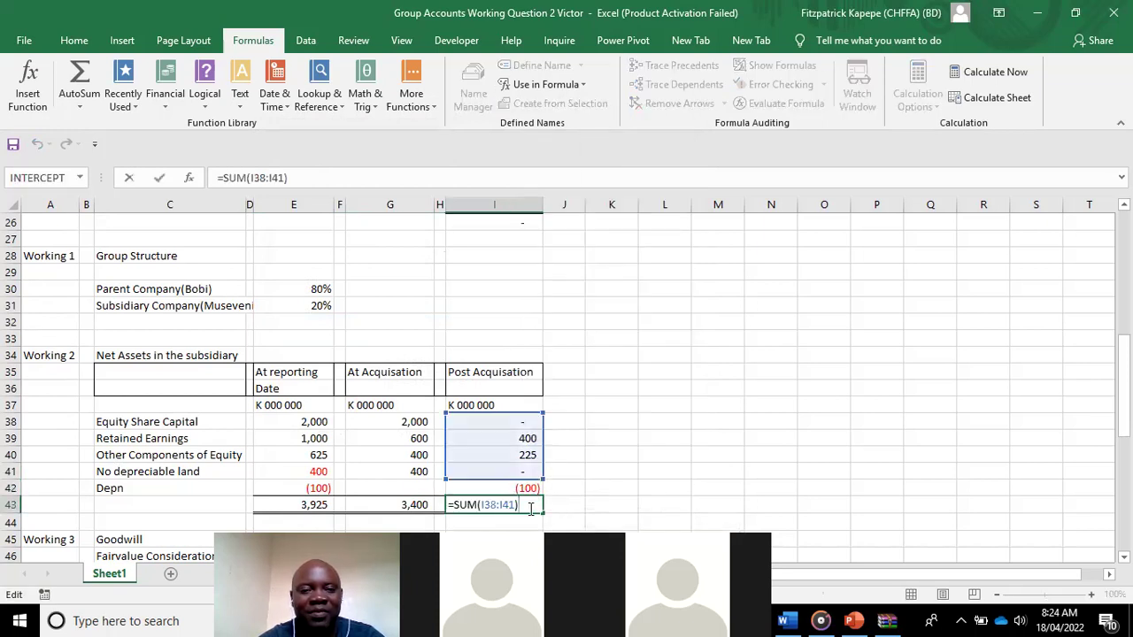
pyautogui.moveTo(547, 478); pyautogui.dragTo(540, 489)
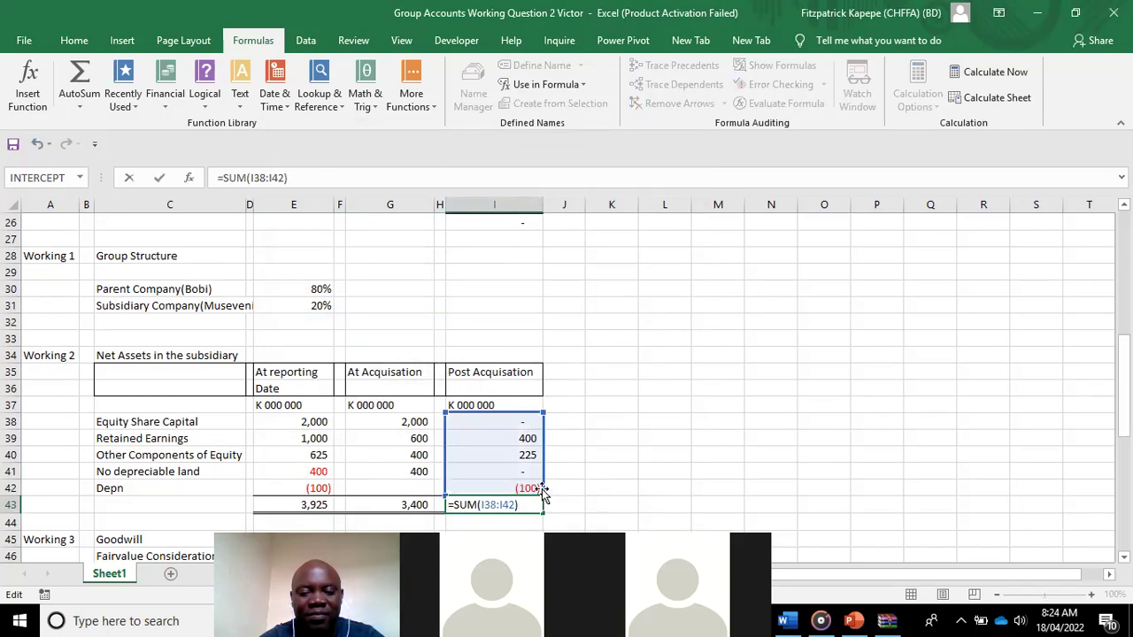
pyautogui.press('Return')
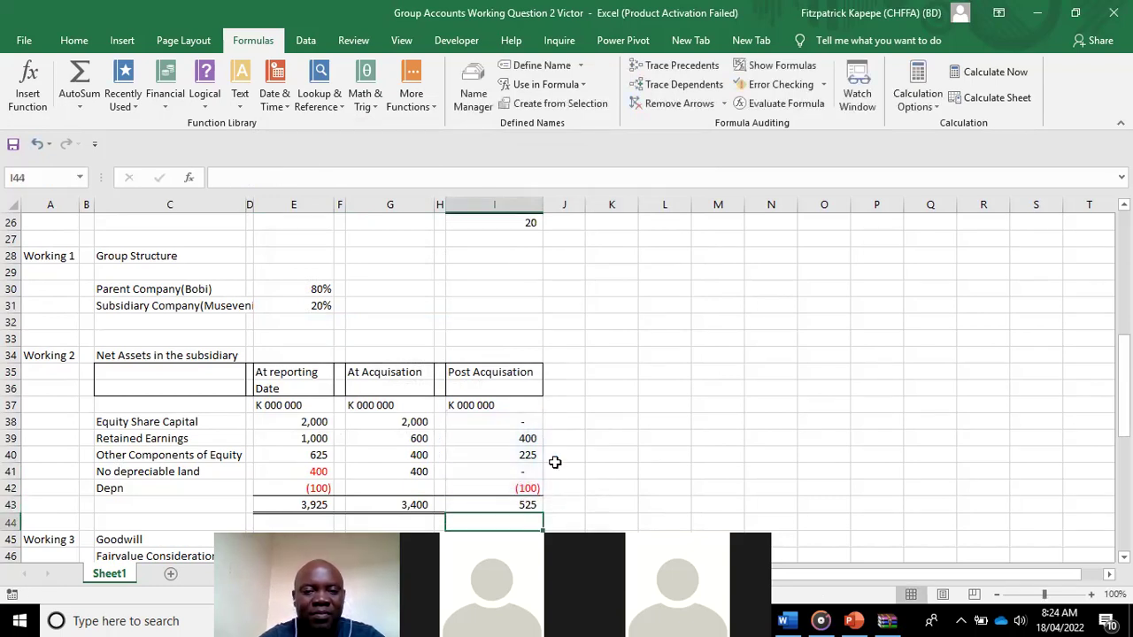
pyautogui.doubleClick(314, 501)
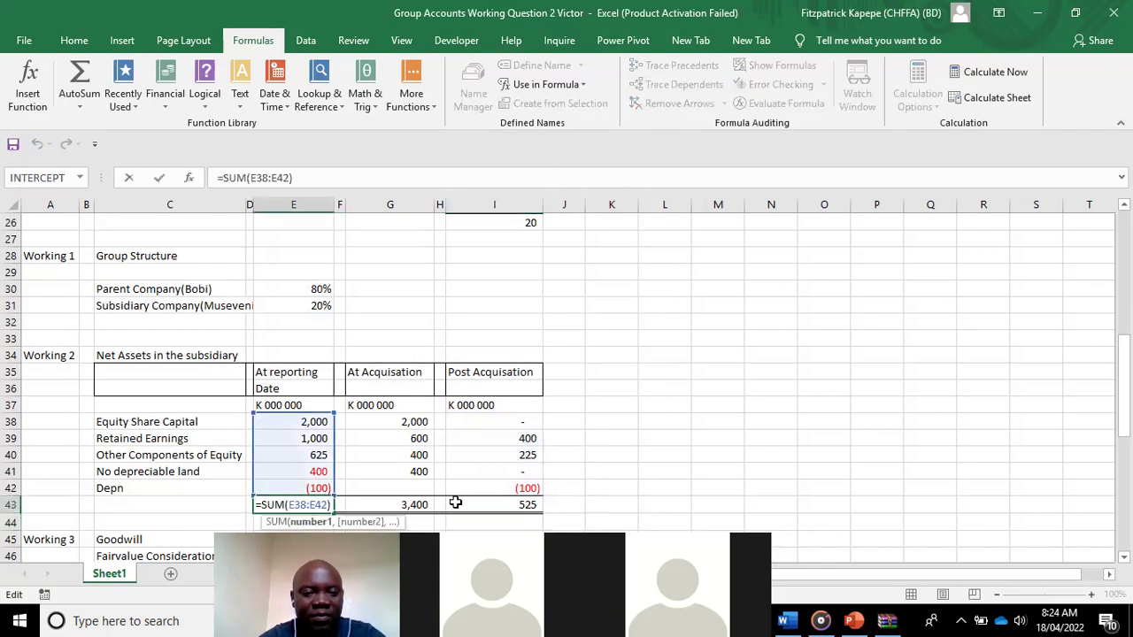
pyautogui.press('Escape')
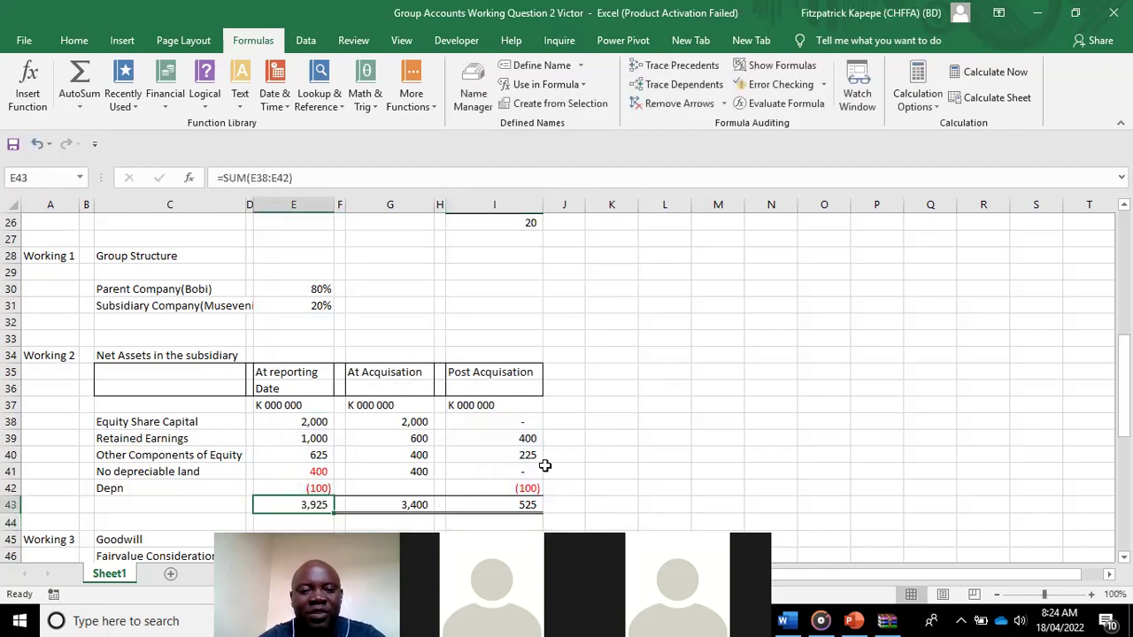
# - Trace the Depn adjustment back and forth along row 42 between its label and the Post Acquisation figure
pyautogui.click(314, 488)
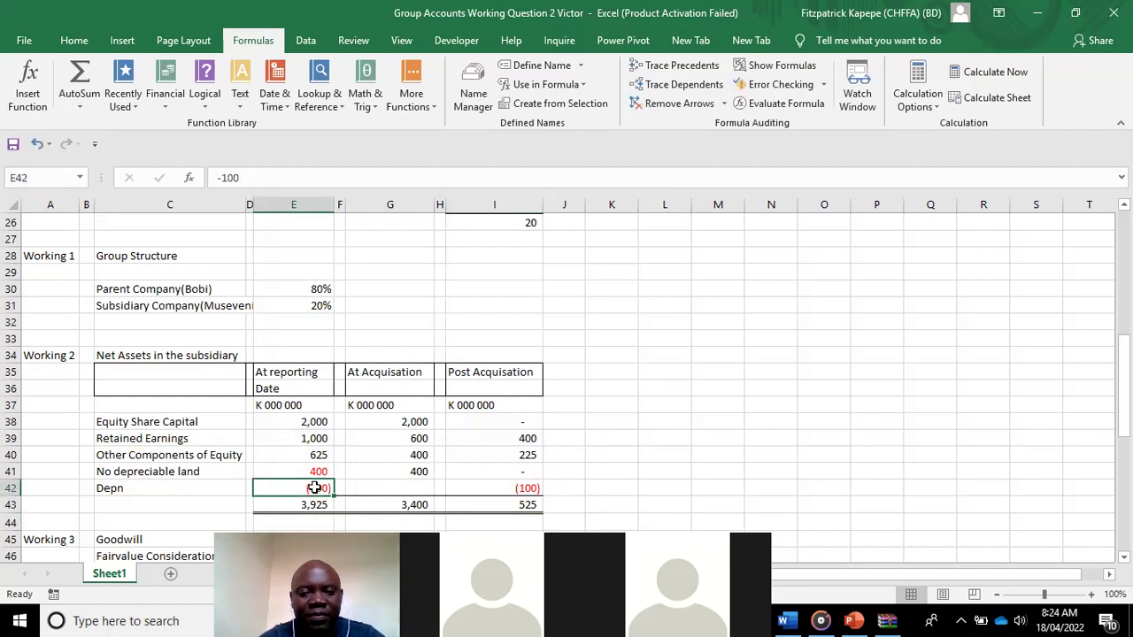
pyautogui.press('Left')
pyautogui.press('Left')
pyautogui.press('Left')
pyautogui.press('Left')
pyautogui.press('Right')
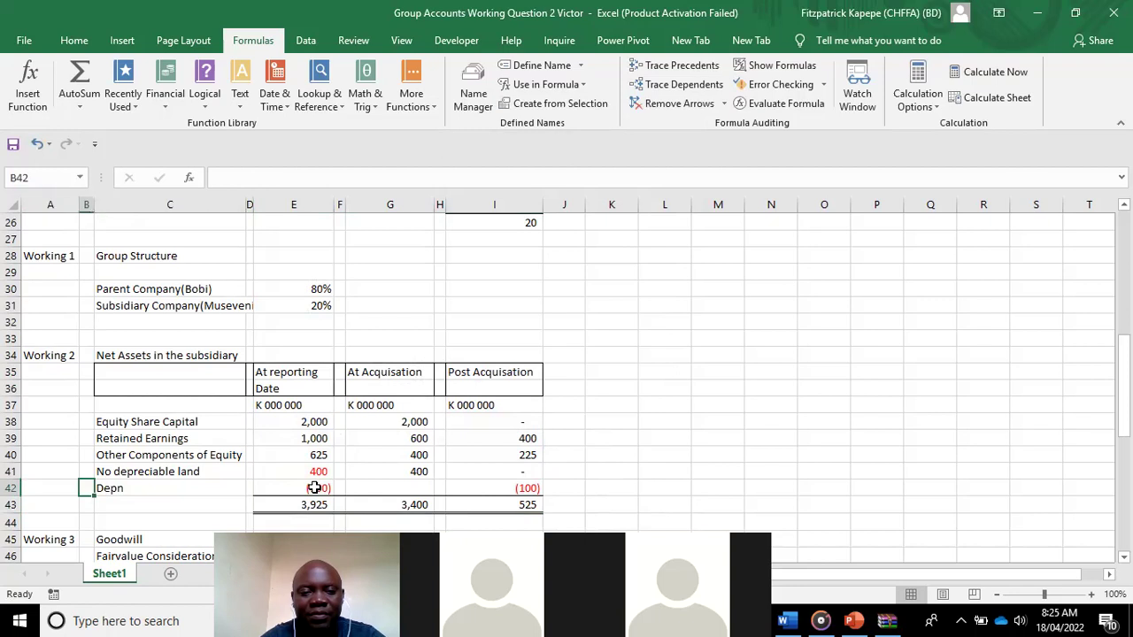
pyautogui.press('Right')
pyautogui.press('Right')
pyautogui.press('Right')
pyautogui.press('Right')
pyautogui.press('Right')
pyautogui.press('Right')
pyautogui.press('Right')
pyautogui.press('Right')
pyautogui.press('Right')
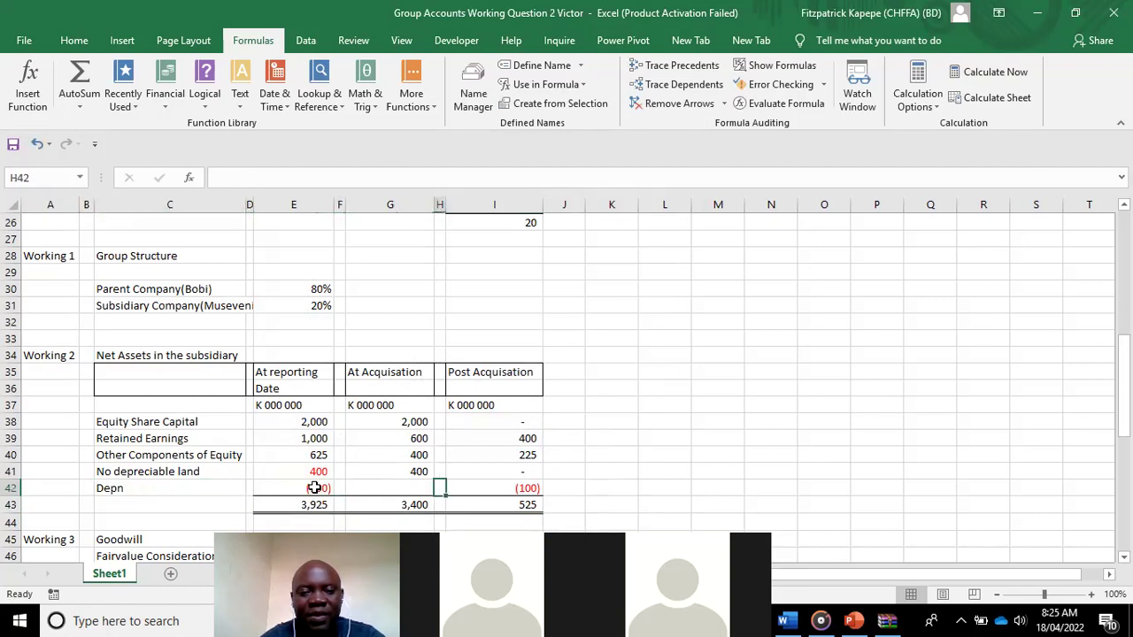
pyautogui.press('Left')
pyautogui.press('Left')
pyautogui.press('Left')
pyautogui.press('Left')
pyautogui.press('Left')
pyautogui.press('Left')
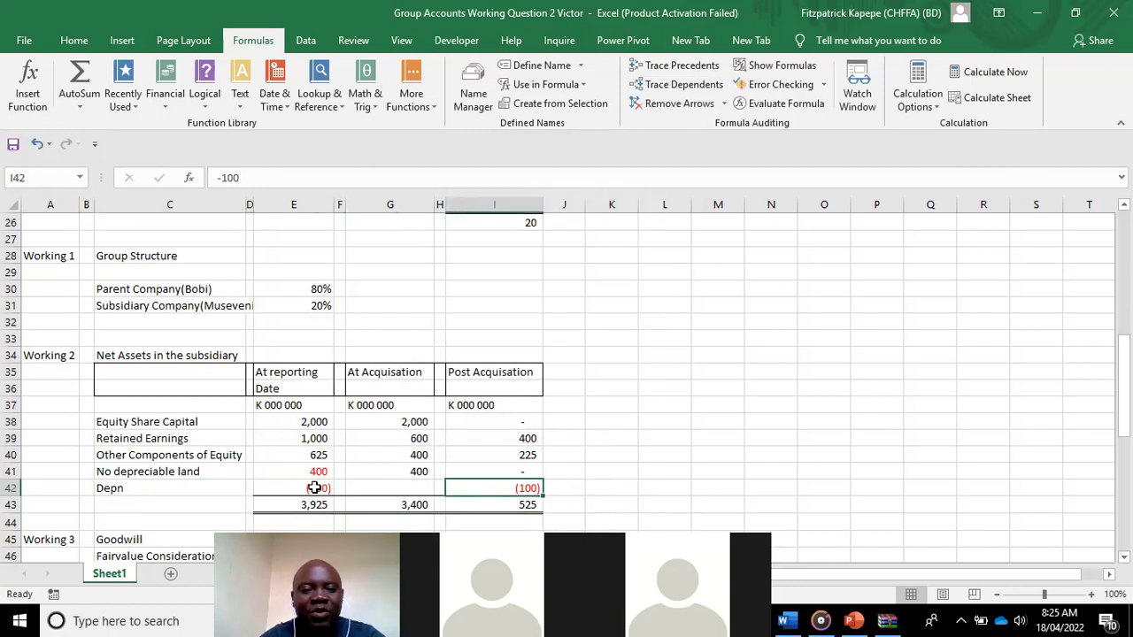
pyautogui.press('Left')
pyautogui.press('Left')
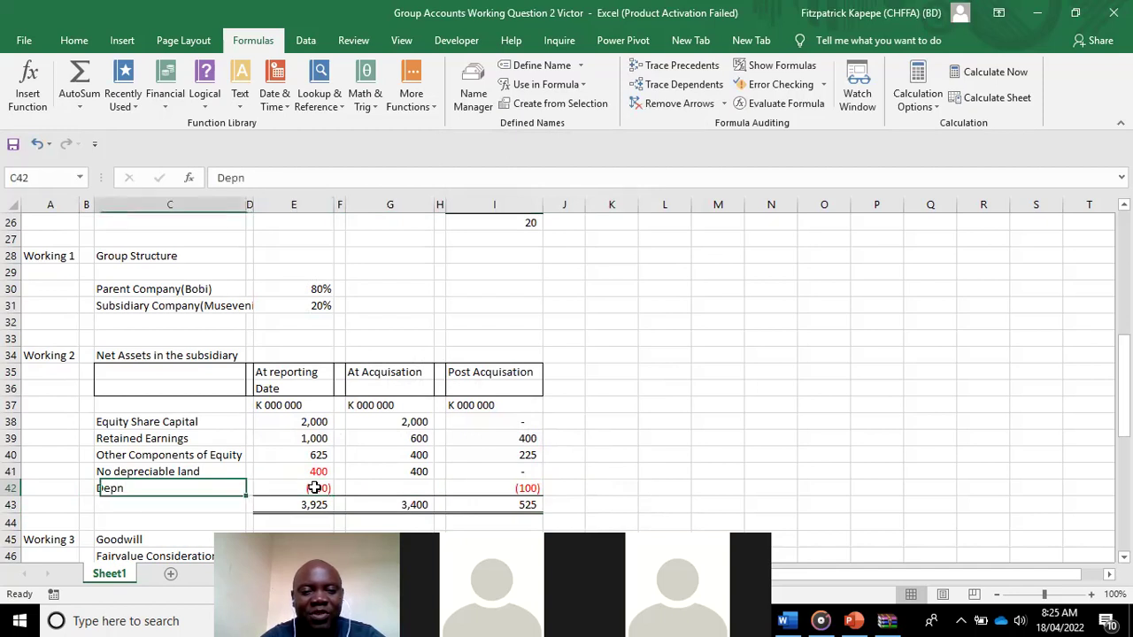
pyautogui.press('Right')
pyautogui.press('Right')
pyautogui.press('Right')
pyautogui.press('Right')
pyautogui.press('Right')
pyautogui.press('Right')
pyautogui.press('Right')
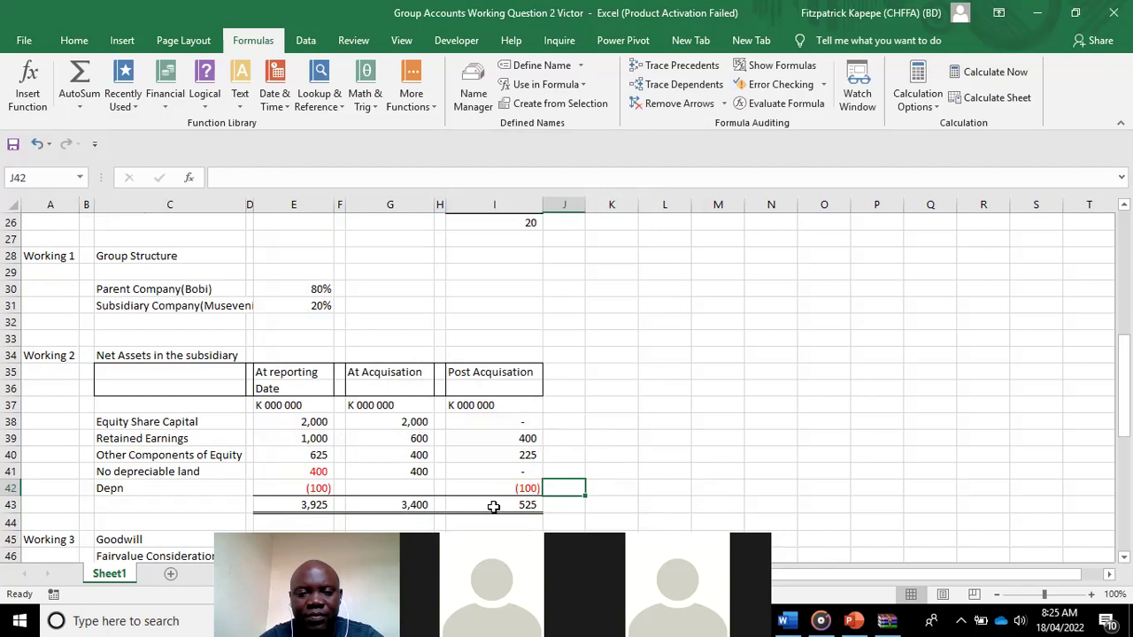
# - Examine the Depn row's At Acquisation cell in relation to its reporting date and post-acquisition entries
pyautogui.click(187, 491)
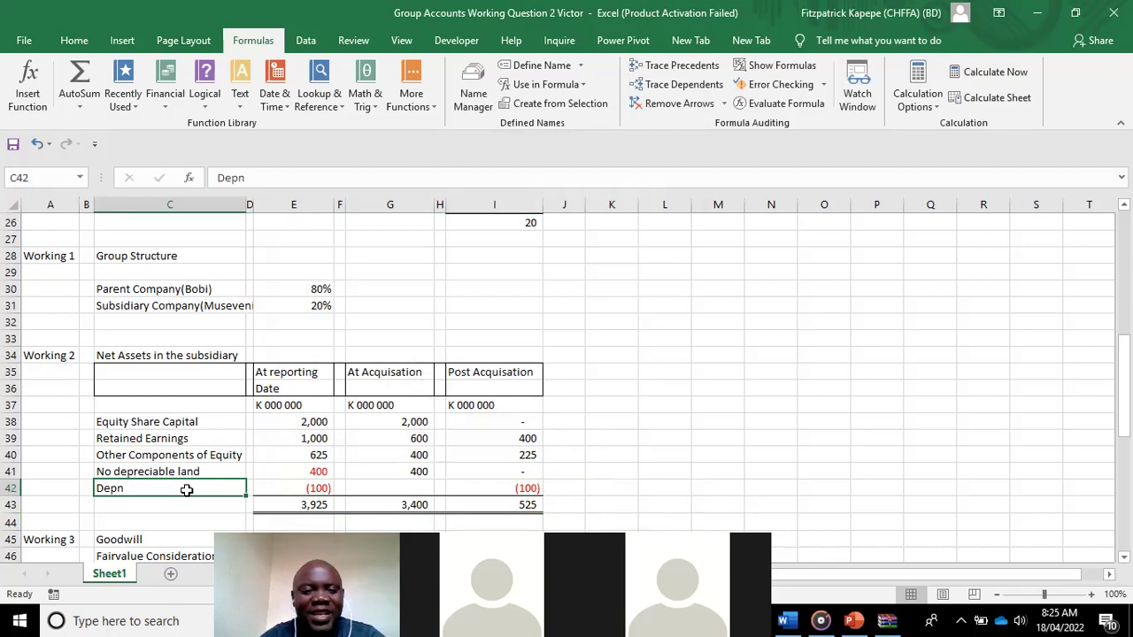
pyautogui.press('Right')
pyautogui.press('Right')
pyautogui.press('Right')
pyautogui.press('Right')
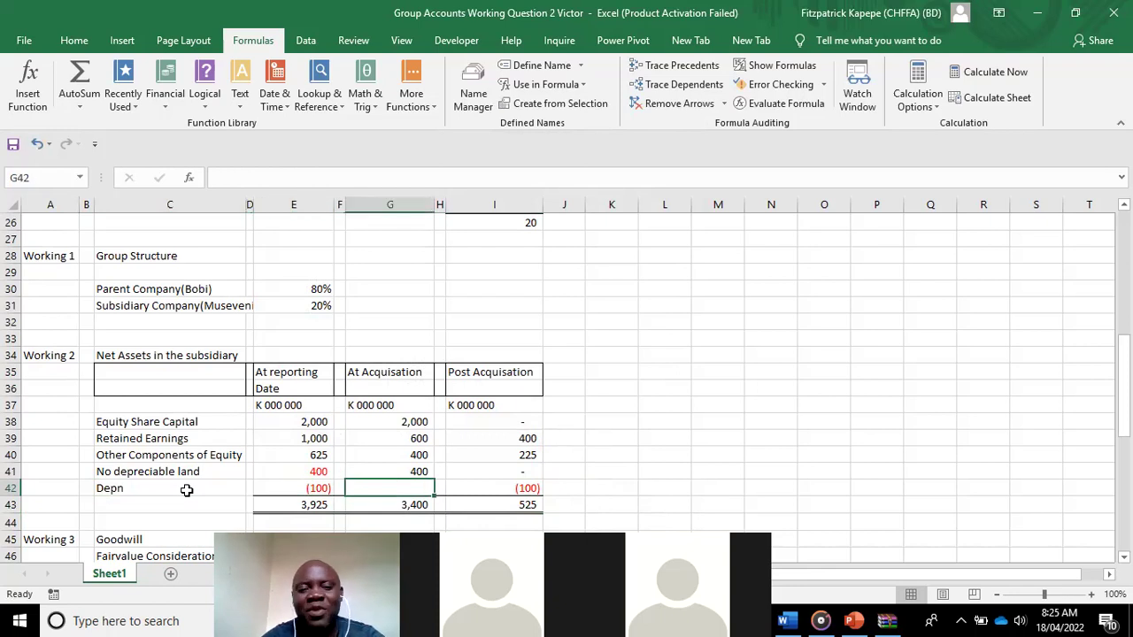
pyautogui.press('Right')
pyautogui.press('Right')
pyautogui.press('Left')
pyautogui.press('Left')
pyautogui.press('Left')
pyautogui.press('Left')
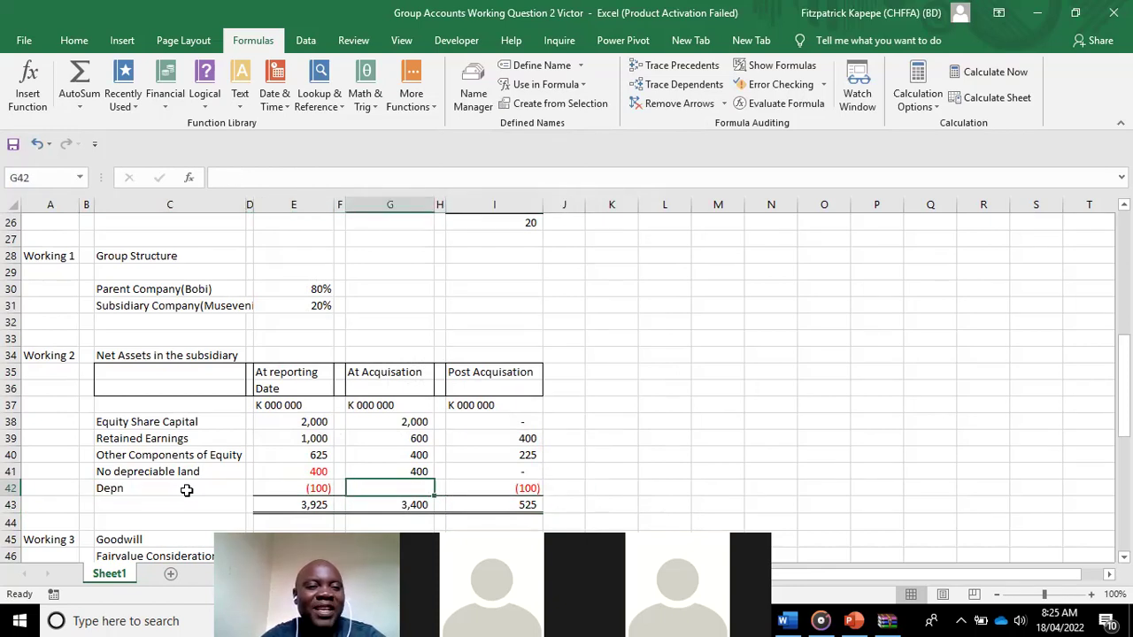
# - Clear the contents of the Depn row, from its label in C42 through the Post Acquisation figure in I42
pyautogui.press('Left')
pyautogui.press('Left')
pyautogui.press('Left')
pyautogui.press('Down')
pyautogui.press('Down')
pyautogui.press('Up')
pyautogui.press('Up')
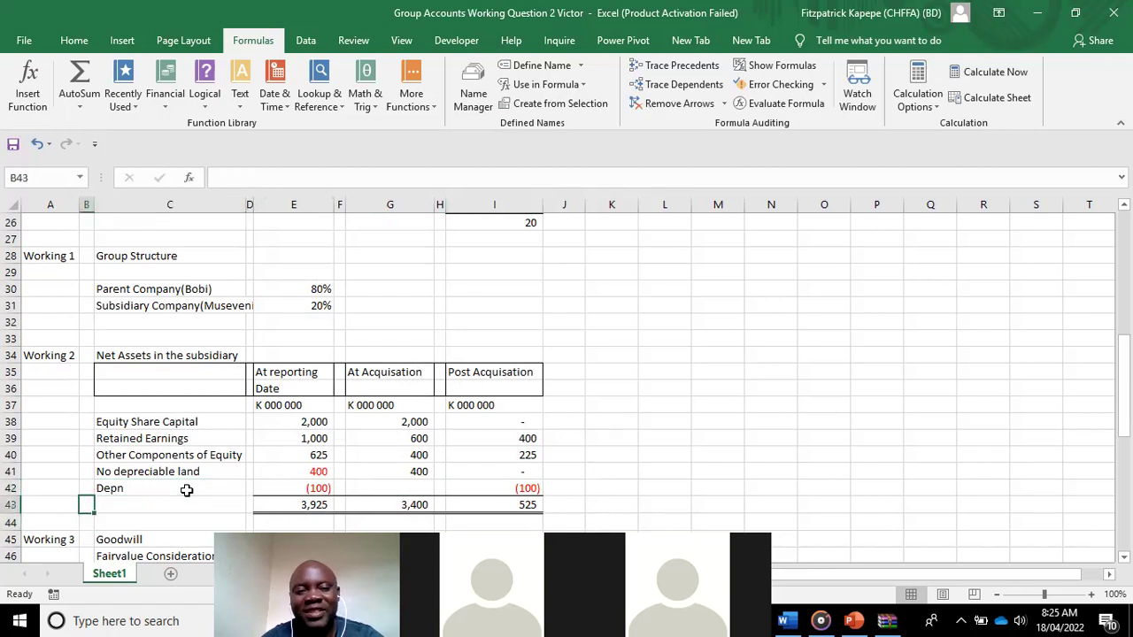
pyautogui.press('Right')
pyautogui.hotkey('shift', 'Right')
pyautogui.hotkey('shift', 'Right')
pyautogui.hotkey('shift', 'Right')
pyautogui.hotkey('shift', 'Right')
pyautogui.hotkey('shift', 'Right')
pyautogui.hotkey('shift', 'Right')
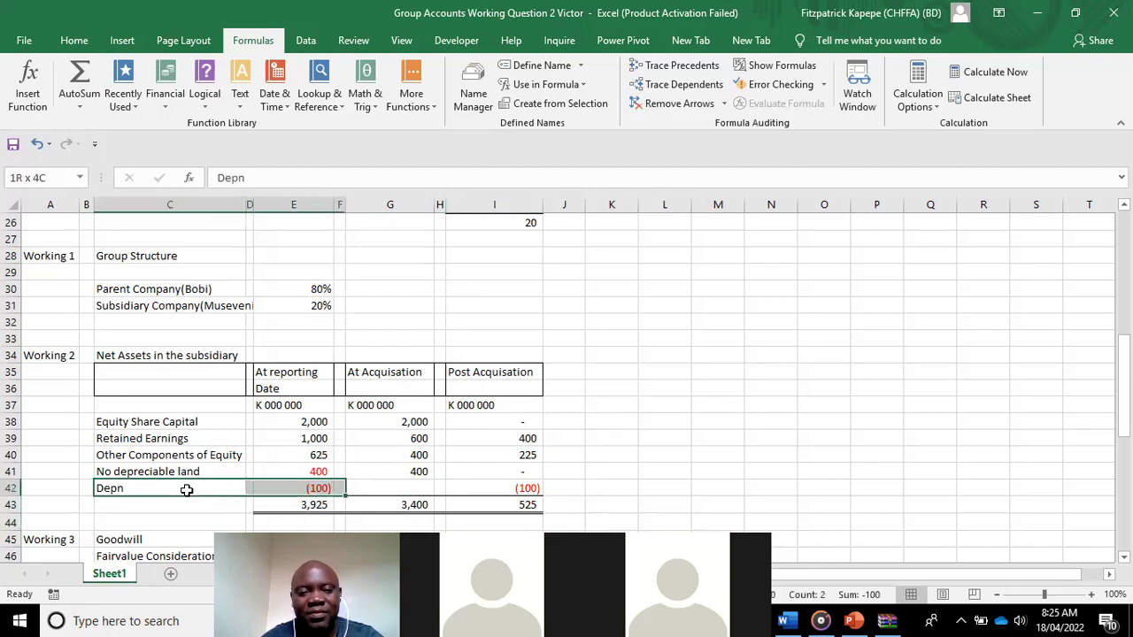
pyautogui.press('Delete')
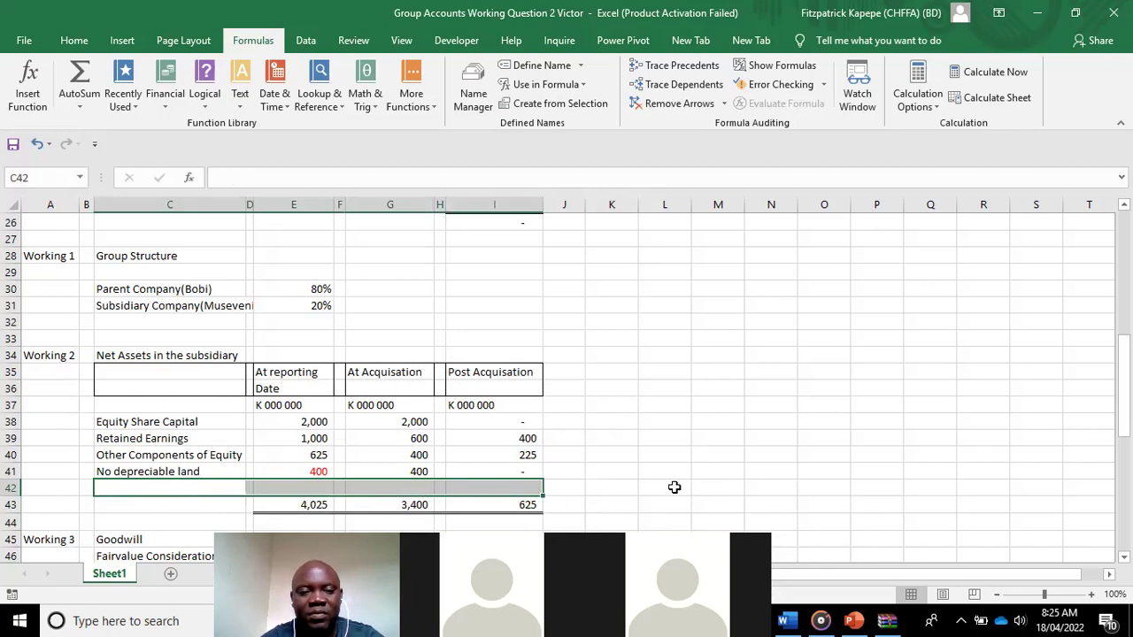
# - Switch to the Adju - Group & Associate workbook containing the Kambwili question
pyautogui.click(299, 488)
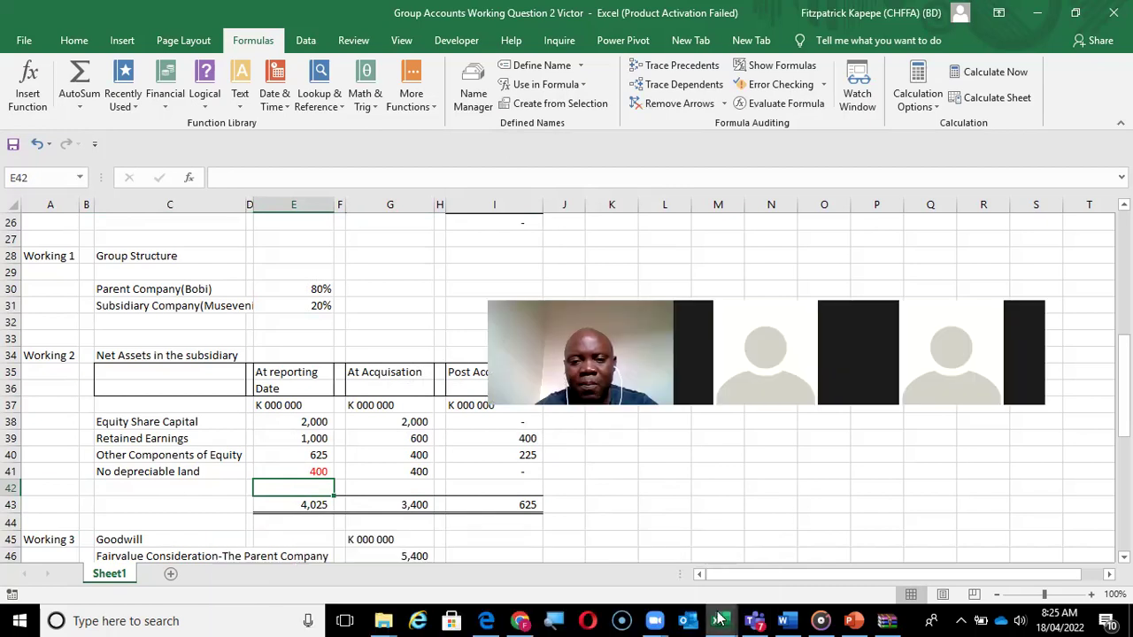
pyautogui.moveTo(724, 610)
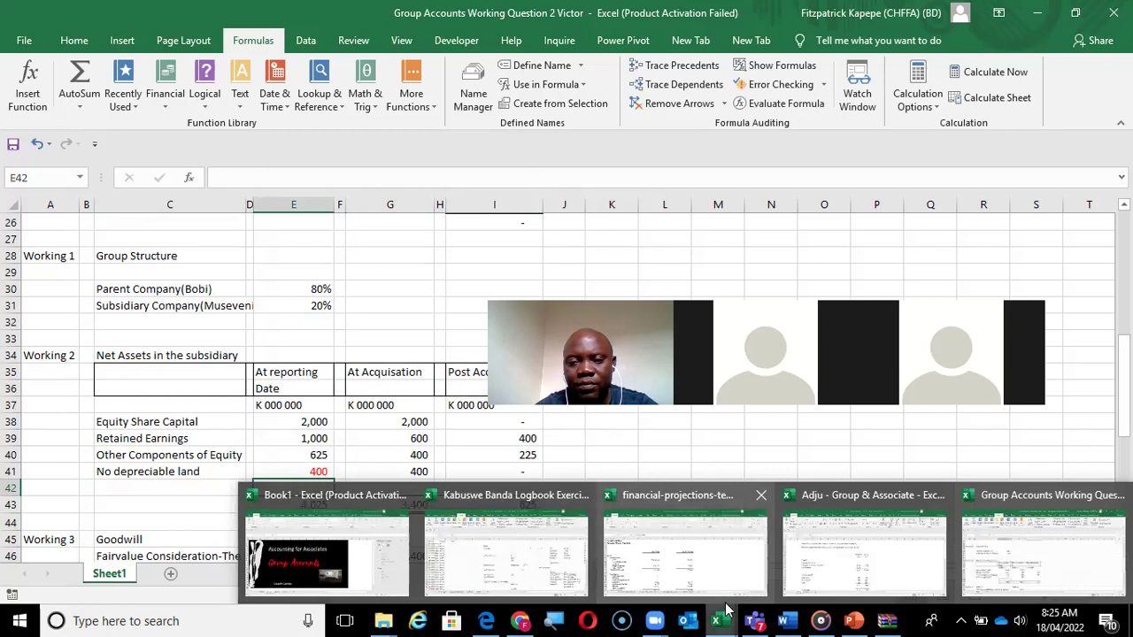
pyautogui.click(844, 559)
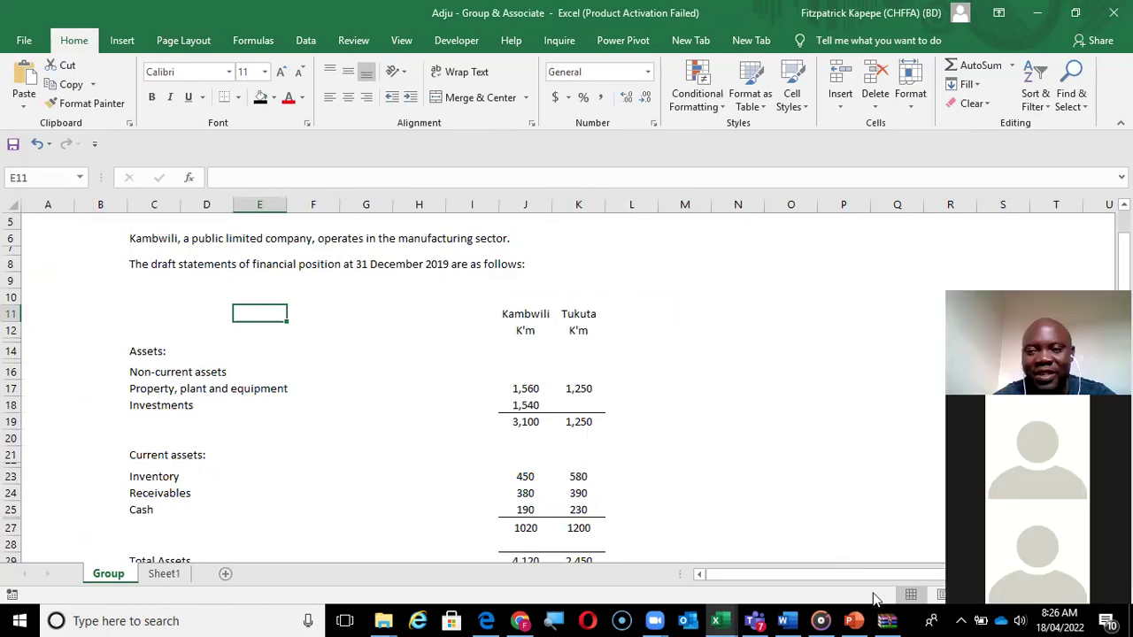
# - Review the Kambwili question's introduction and the draft statements of financial position for Kambwili and Tukuta at 31 December 2019
pyautogui.click(781, 389)
pyautogui.press('Down')
pyautogui.press('Down')
pyautogui.press('Down')
pyautogui.press('Down')
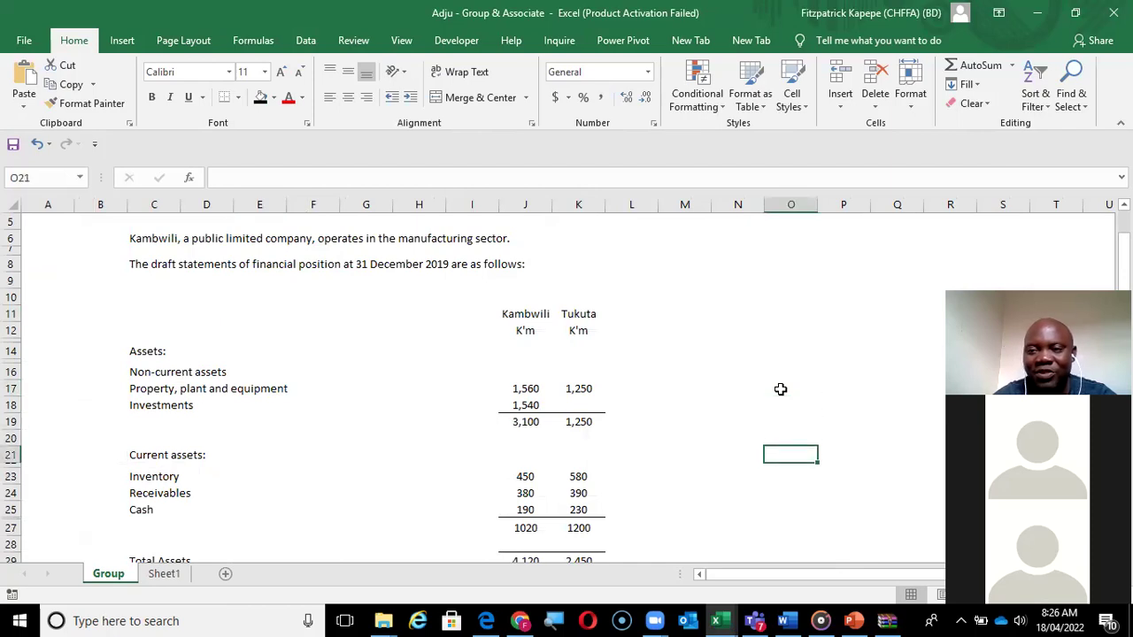
pyautogui.press('Down')
pyautogui.press('Left')
pyautogui.press('Left')
pyautogui.press('Left')
pyautogui.press('Left')
pyautogui.press('Left')
pyautogui.press('Left')
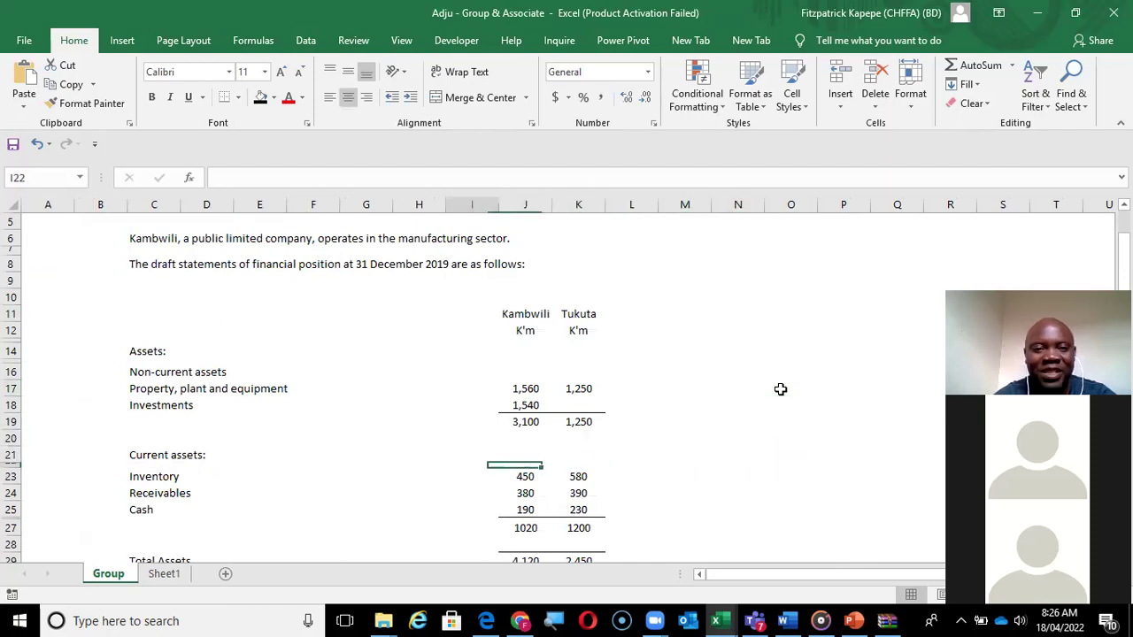
pyautogui.press('Left')
pyautogui.press('Left')
pyautogui.press('Left')
pyautogui.press('Left')
pyautogui.press('Left')
pyautogui.press('Up')
pyautogui.press('Up')
pyautogui.press('Up')
pyautogui.press('Up')
pyautogui.press('Up')
pyautogui.press('Up')
pyautogui.press('Up')
pyautogui.press('Up')
pyautogui.press('Up')
pyautogui.press('Up')
pyautogui.press('Up')
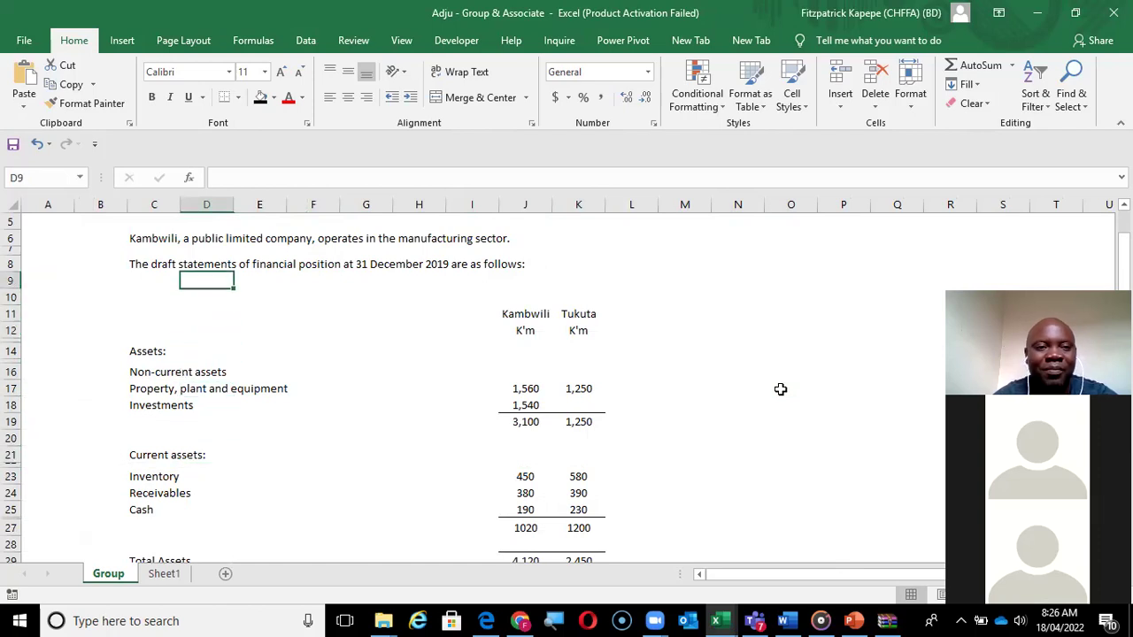
pyautogui.press('Up')
pyautogui.press('Up')
pyautogui.press('Left')
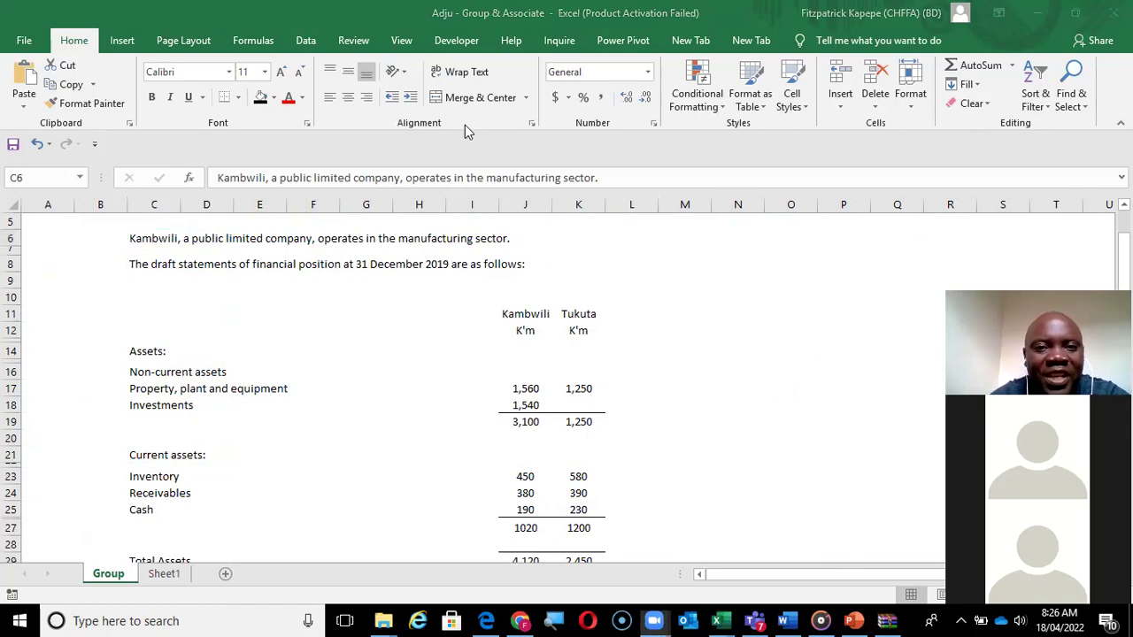
pyautogui.click(396, 149)
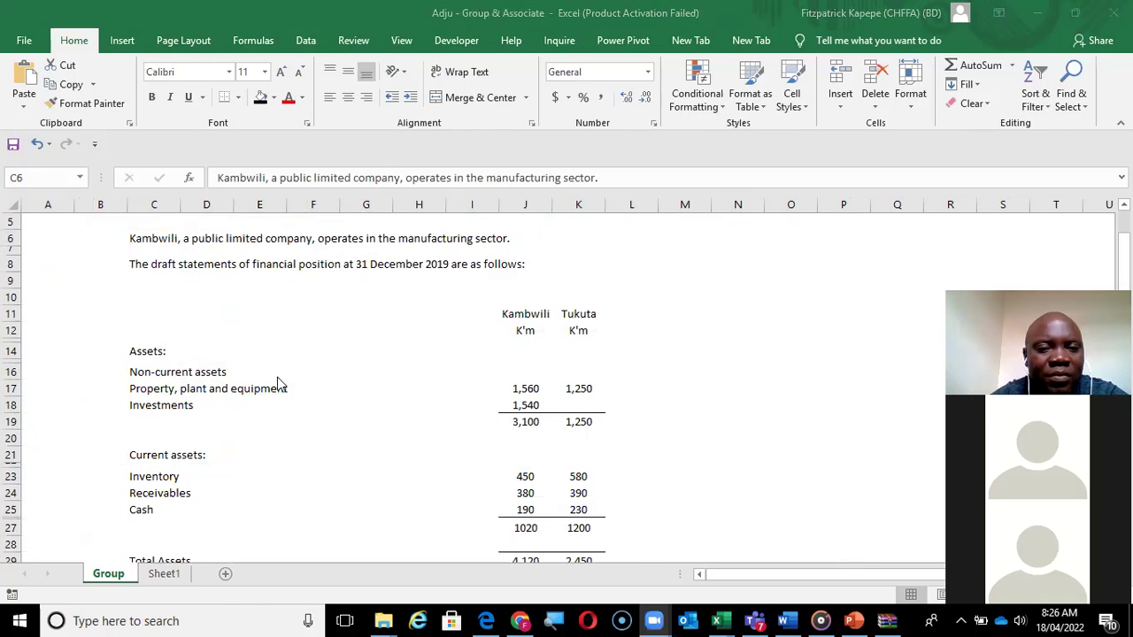
pyautogui.click(162, 326)
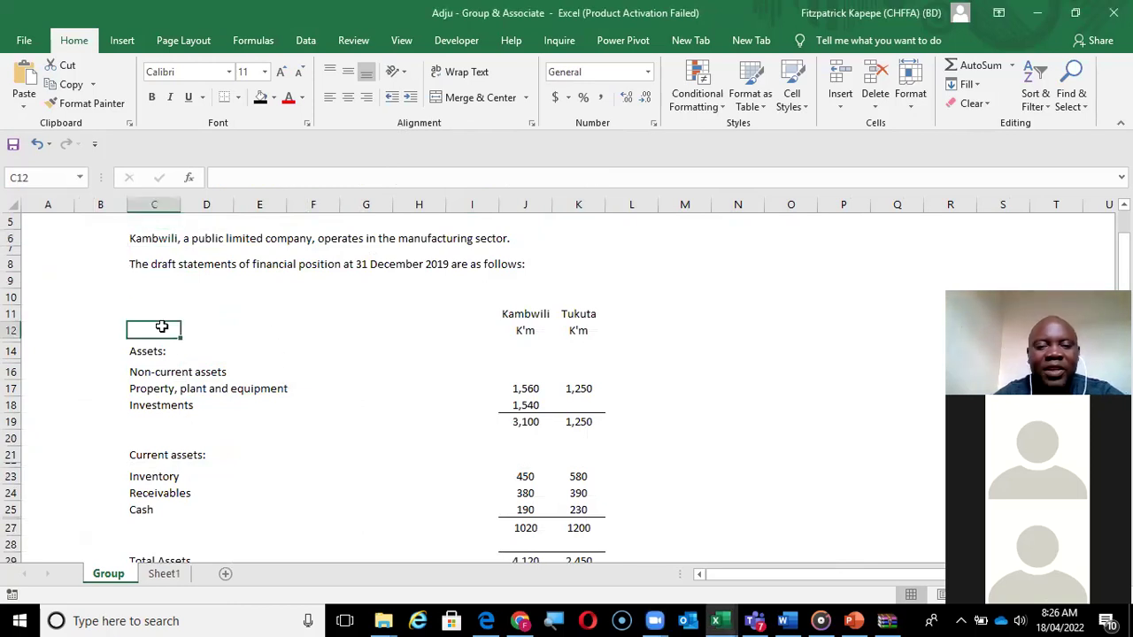
# - Examine the non-current and current assets of Kambwili and Tukuta down to the Total Assets row
pyautogui.press('Down')
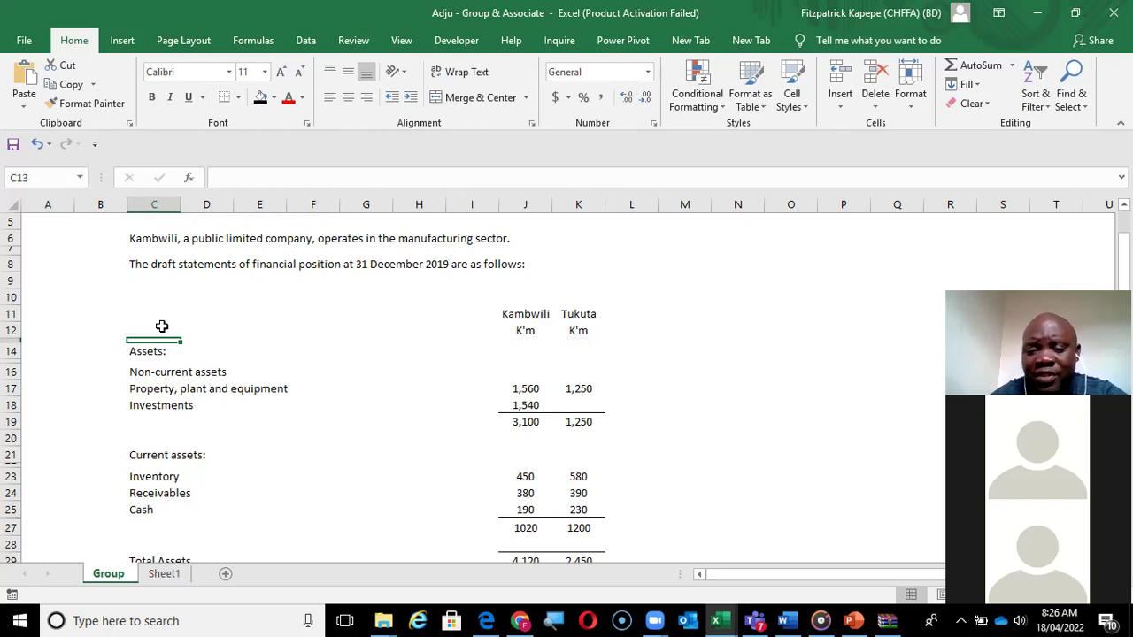
pyautogui.press('Down')
pyautogui.press('Down')
pyautogui.press('Down')
pyautogui.press('Down')
pyautogui.press('Down')
pyautogui.press('Down')
pyautogui.press('Down')
pyautogui.press('Down')
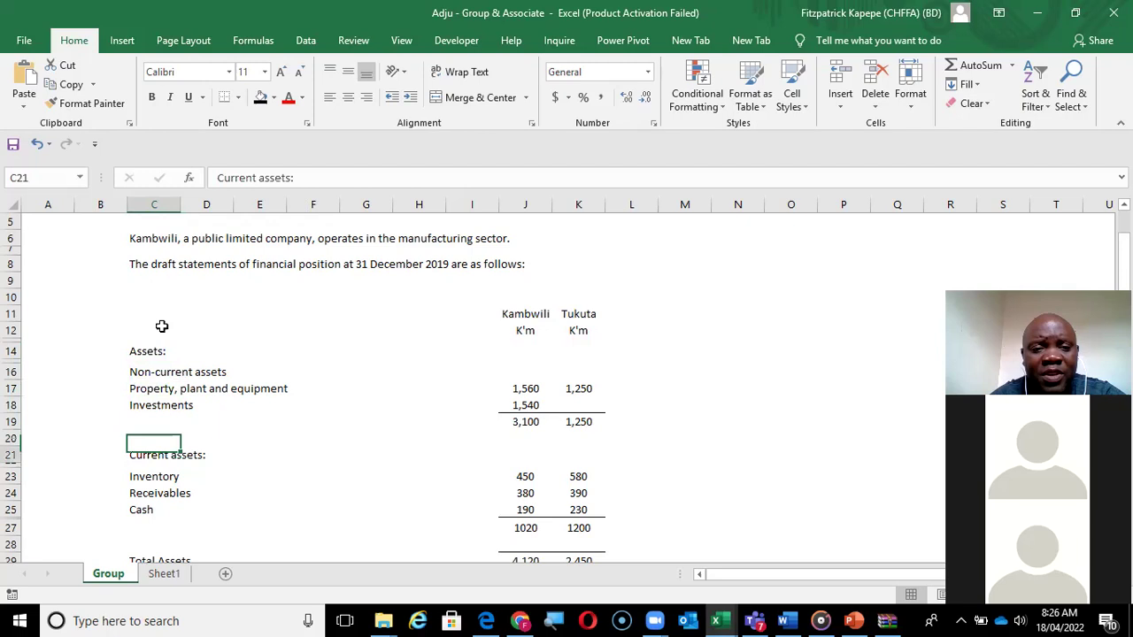
pyautogui.press('Down')
pyautogui.press('Down')
pyautogui.press('Down')
pyautogui.press('Down')
pyautogui.press('Down')
pyautogui.press('Down')
pyautogui.press('Down')
pyautogui.press('Down')
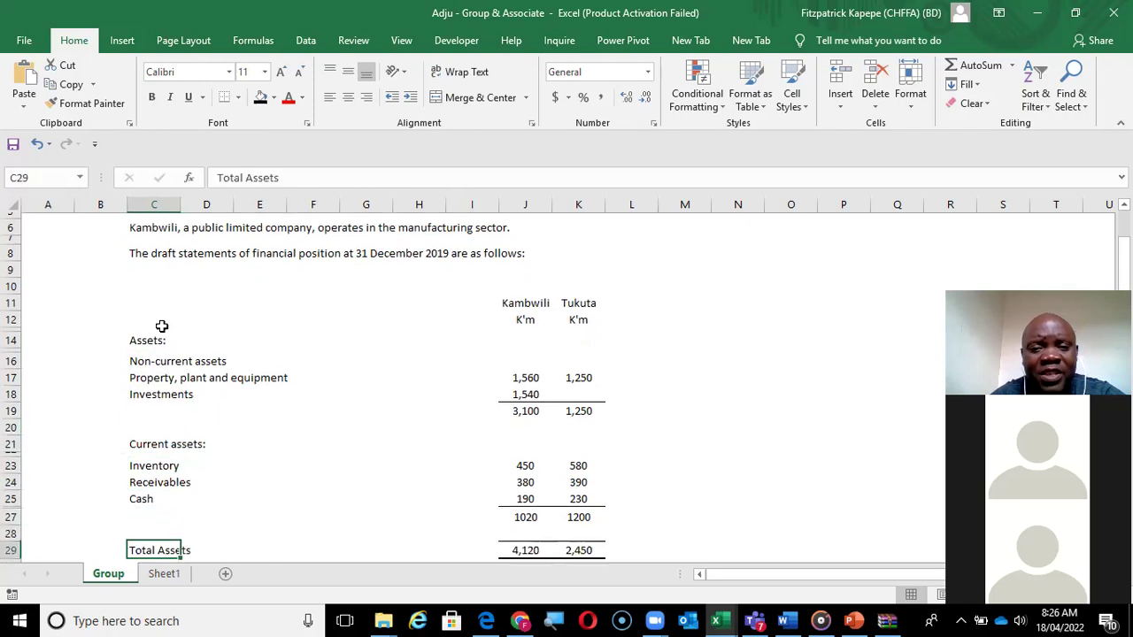
pyautogui.press('Up')
pyautogui.press('Up')
pyautogui.press('Up')
pyautogui.press('Up')
pyautogui.press('Up')
pyautogui.press('Up')
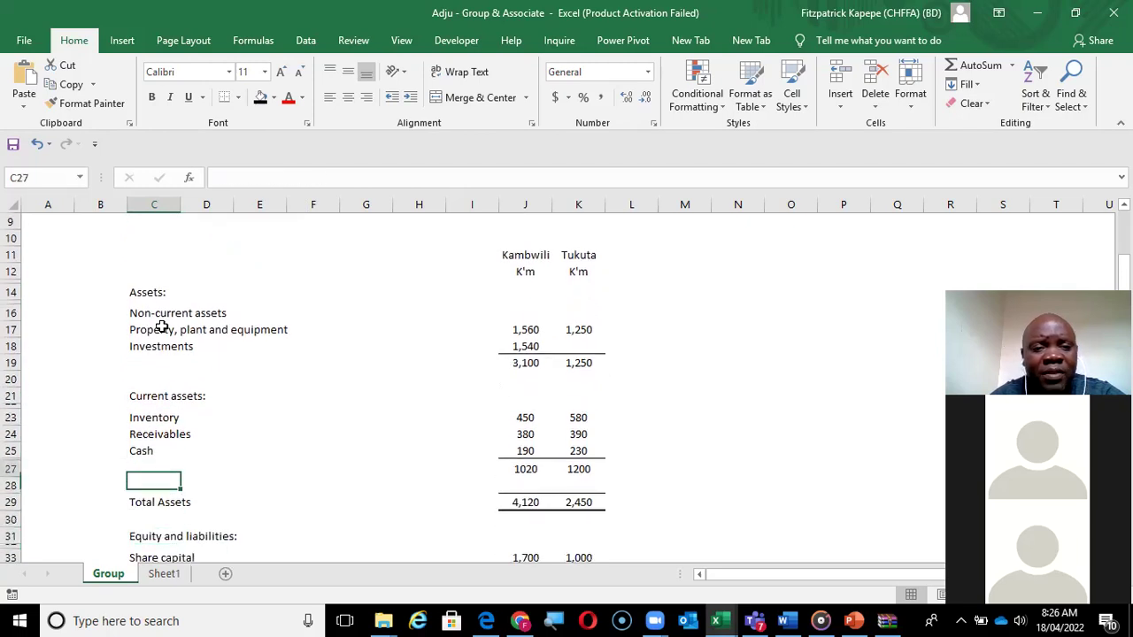
pyautogui.press('Up')
pyautogui.press('Up')
pyautogui.press('Up')
pyautogui.press('Up')
pyautogui.press('Up')
pyautogui.press('Down')
pyautogui.press('Down')
pyautogui.press('Down')
pyautogui.press('Down')
pyautogui.press('Down')
pyautogui.press('Down')
pyautogui.press('Down')
pyautogui.press('Down')
pyautogui.press('Down')
pyautogui.press('Down')
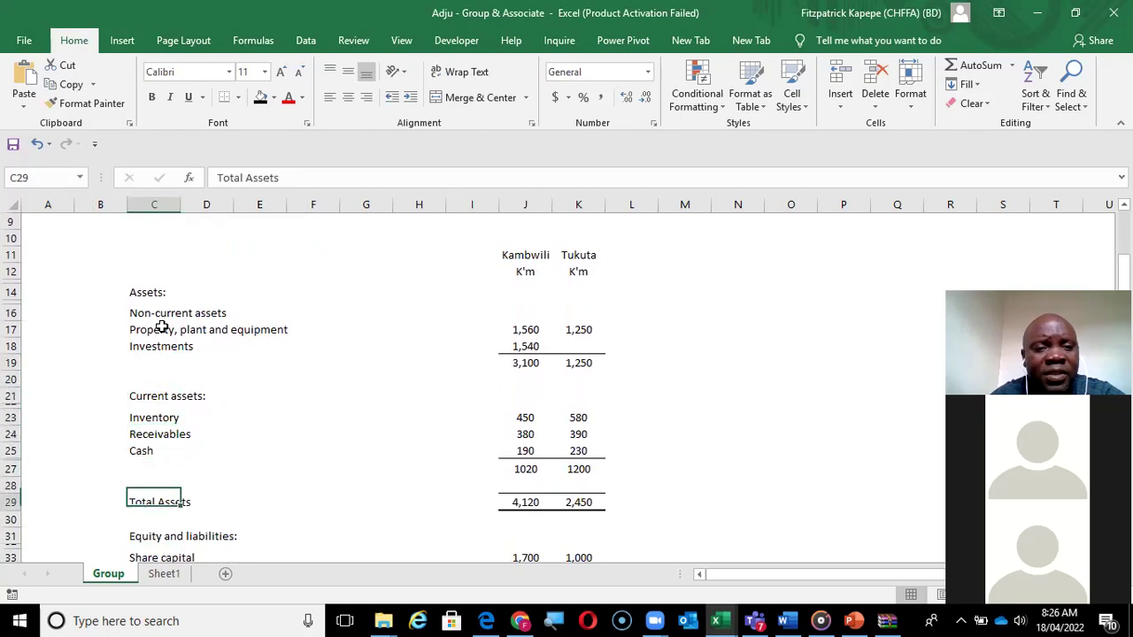
# - Review the equity and liabilities section for Kambwili and Tukuta, from share capital through the current liabilities
pyautogui.press('Down')
pyautogui.press('Down')
pyautogui.press('Down')
pyautogui.press('Down')
pyautogui.press('Down')
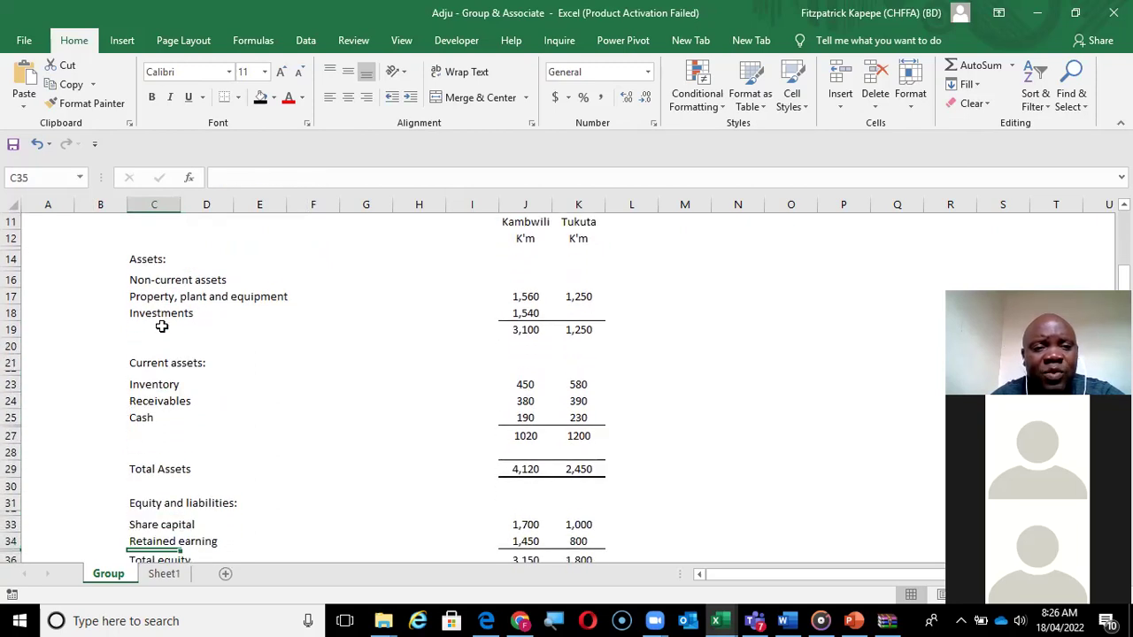
pyautogui.press('Down')
pyautogui.press('Down')
pyautogui.press('Down')
pyautogui.press('Down')
pyautogui.press('Down')
pyautogui.press('Down')
pyautogui.press('Down')
pyautogui.press('Down')
pyautogui.press('Down')
pyautogui.press('Down')
pyautogui.press('Down')
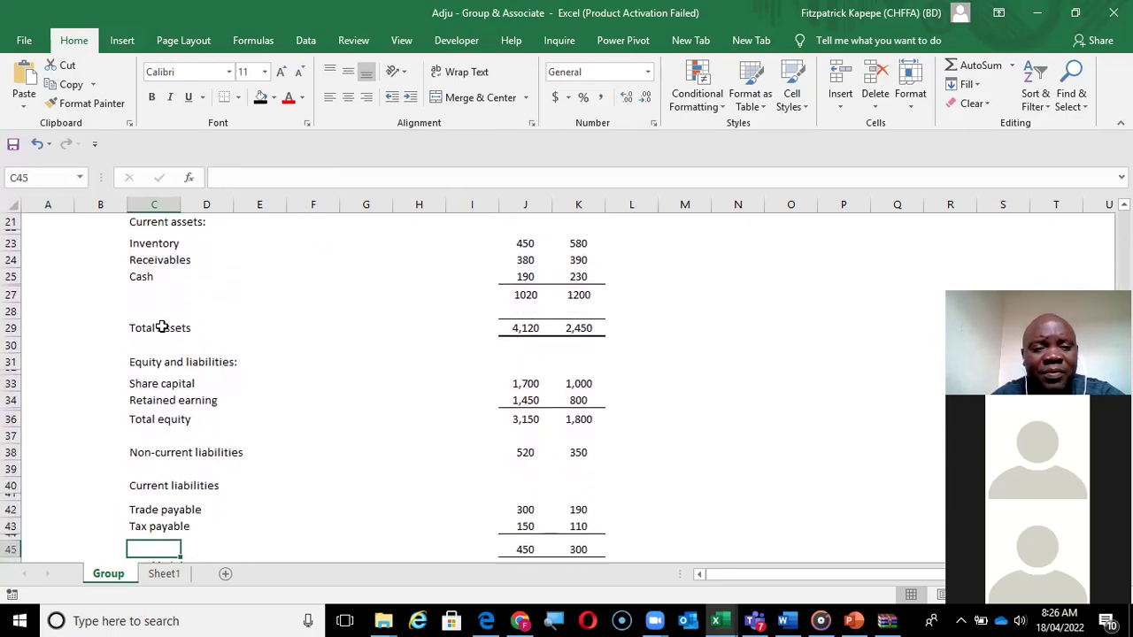
# - Look over the additional information on the group financial statements in rows 50 to 63, including the consolidation requirement
pyautogui.press('Down')
pyautogui.press('Down')
pyautogui.press('Down')
pyautogui.press('Down')
pyautogui.press('Down')
pyautogui.press('Down')
pyautogui.press('Down')
pyautogui.press('Down')
pyautogui.press('Down')
pyautogui.press('Down')
pyautogui.press('Down')
pyautogui.press('Down')
pyautogui.press('Down')
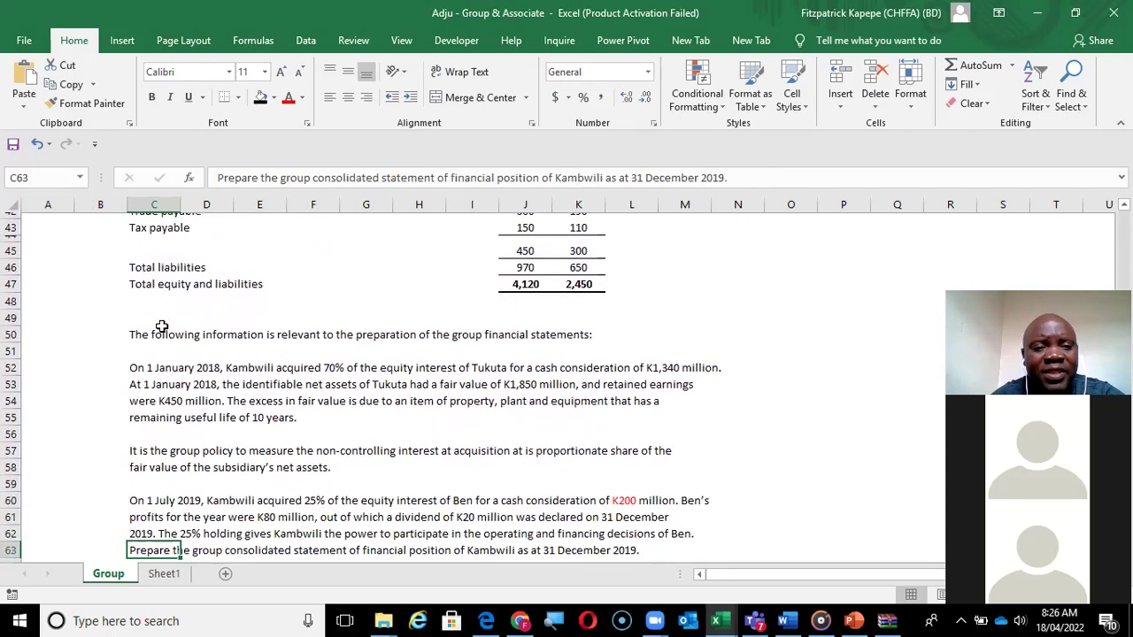
pyautogui.press('Up')
pyautogui.press('Up')
pyautogui.press('Up')
pyautogui.press('Up')
pyautogui.press('Up')
pyautogui.press('Up')
pyautogui.press('Up')
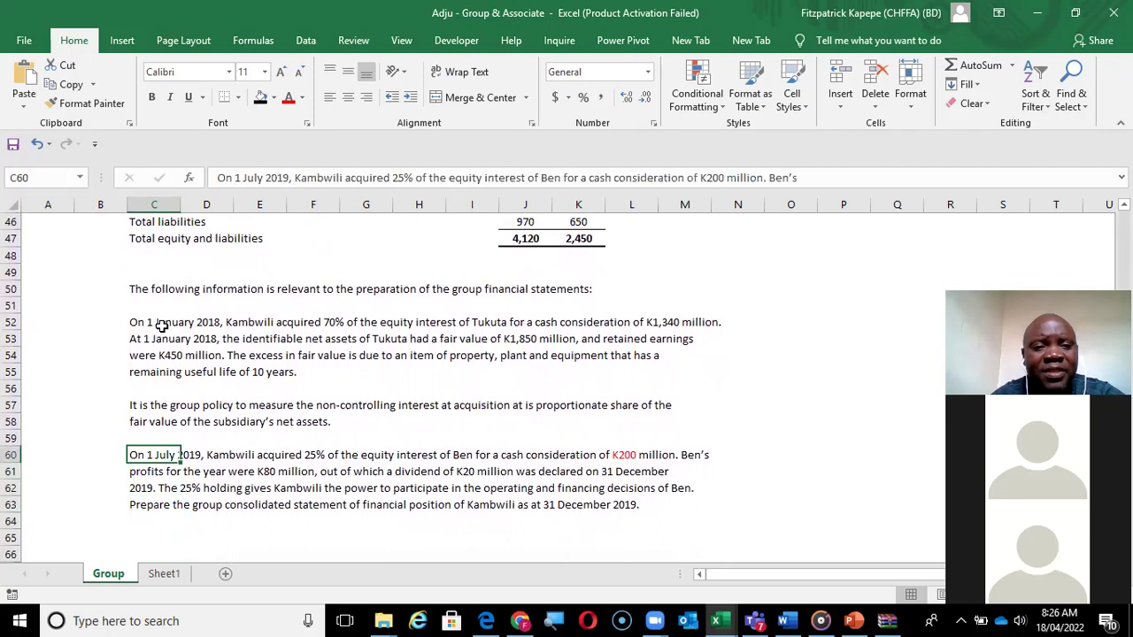
pyautogui.press('Up')
pyautogui.press('Up')
pyautogui.press('Up')
pyautogui.press('Up')
pyautogui.press('Up')
pyautogui.press('Up')
pyautogui.press('Up')
pyautogui.press('Up')
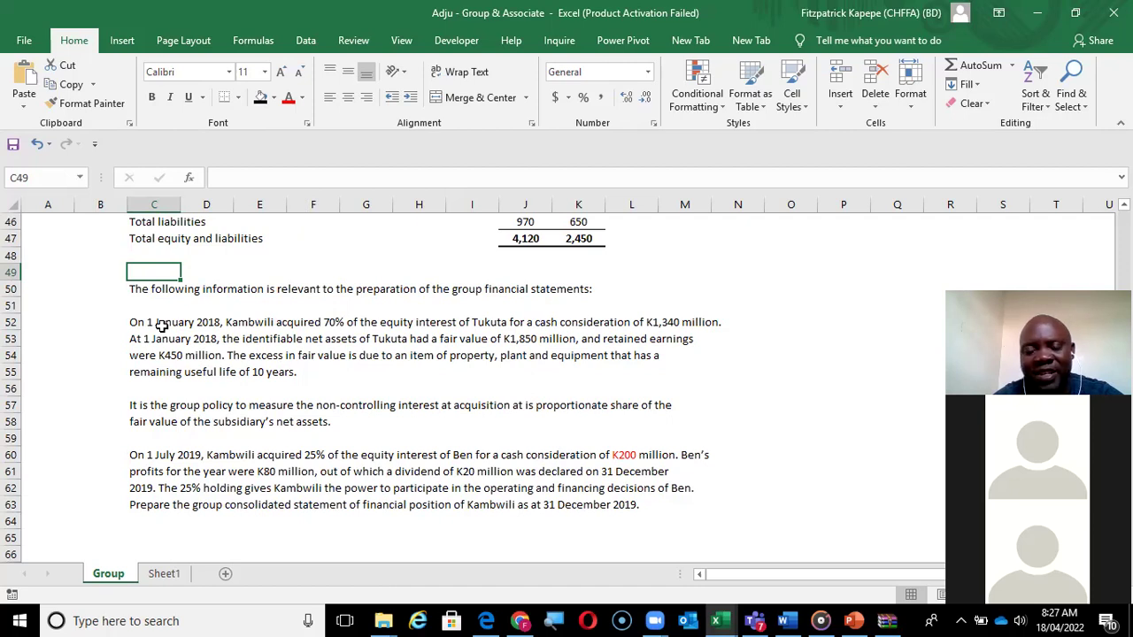
# - Read the notes on the Tukuta acquisition, the non-controlling interest policy and the 25% acquisition of Ben
pyautogui.press('Down')
pyautogui.press('Down')
pyautogui.press('Down')
pyautogui.press('Down')
pyautogui.press('Down')
pyautogui.press('Down')
pyautogui.press('Down')
pyautogui.press('Down')
pyautogui.press('Down')
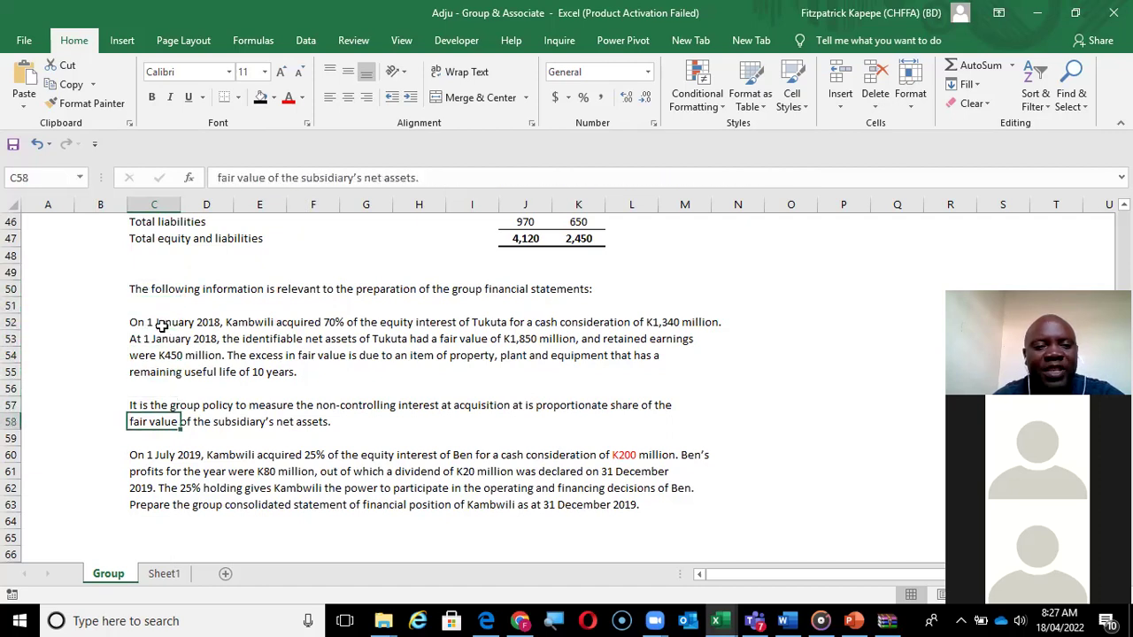
pyautogui.press('Down')
pyautogui.press('Down')
pyautogui.press('Down')
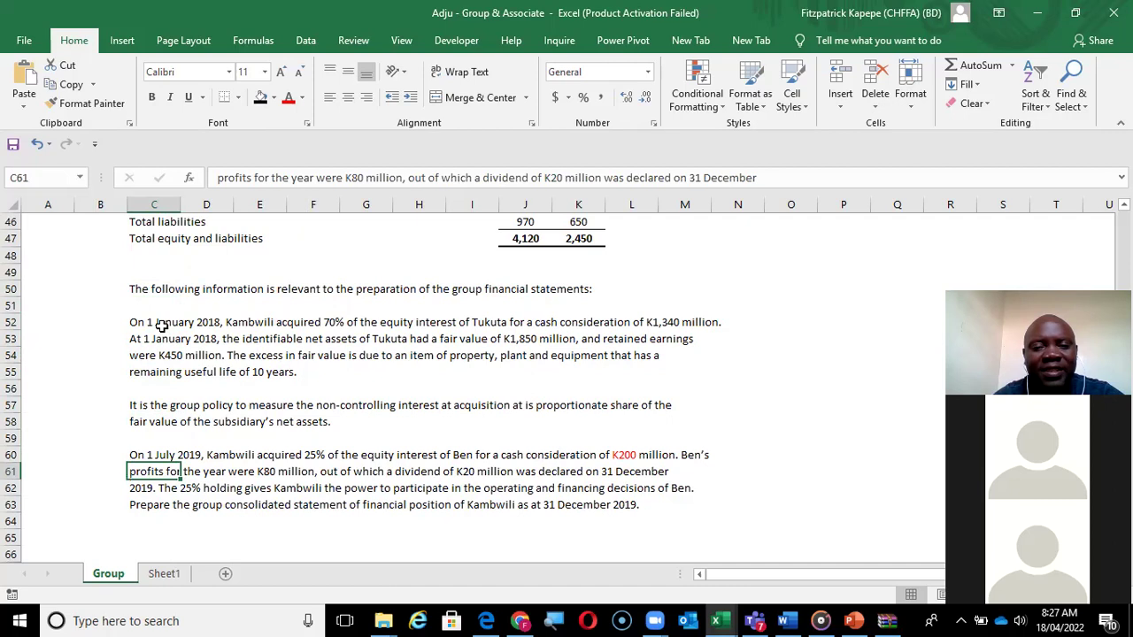
pyautogui.click(821, 100)
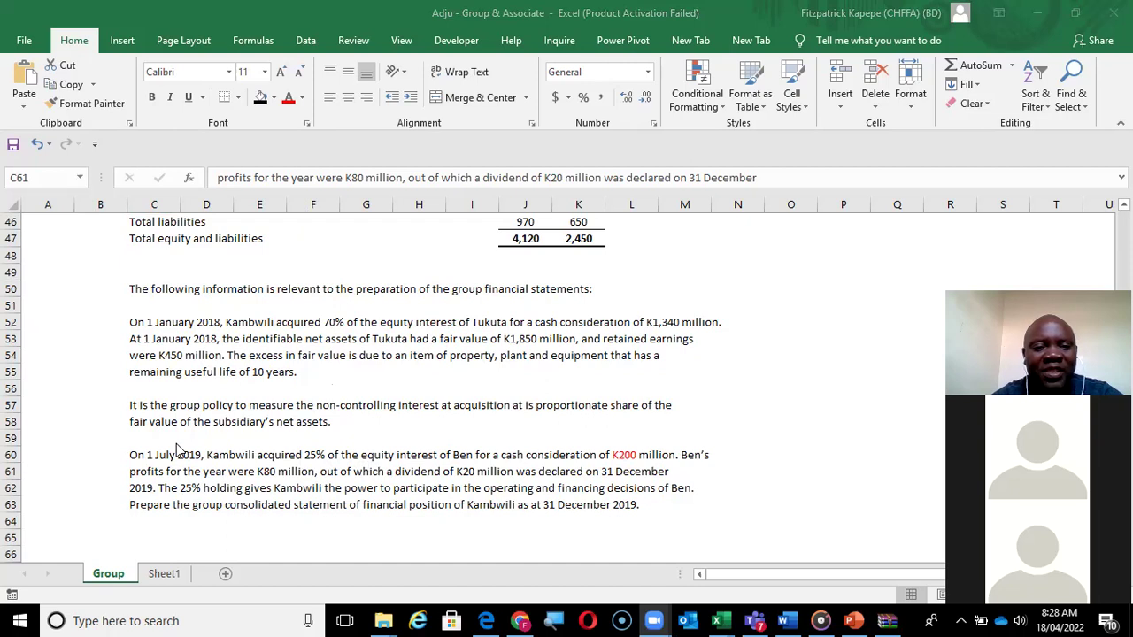
pyautogui.click(124, 450)
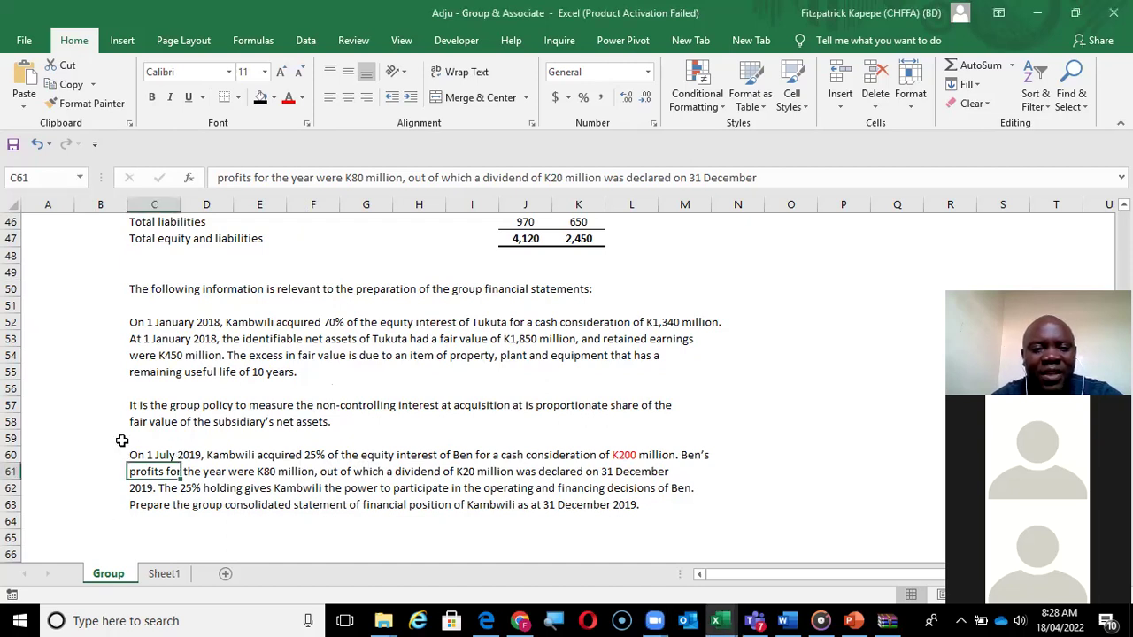
pyautogui.click(149, 530)
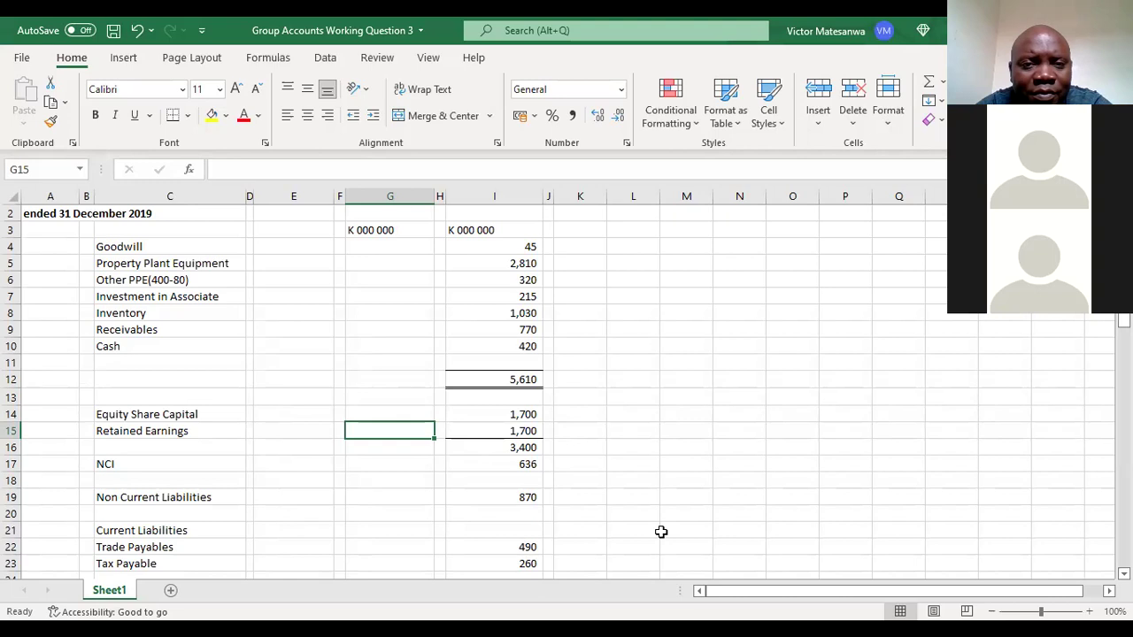
# - Review the Group Accounts Working Question 3 solution from the consolidated statement of financial position down to the start of the Working 3 goodwill calculation
pyautogui.press('Down')
pyautogui.press('Down')
pyautogui.press('Down')
pyautogui.press('Down')
pyautogui.press('Down')
pyautogui.press('Down')
pyautogui.press('Down')
pyautogui.press('Down')
pyautogui.press('Down')
pyautogui.press('Down')
pyautogui.press('Down')
pyautogui.press('Down')
pyautogui.press('Down')
pyautogui.press('Down')
pyautogui.press('Down')
pyautogui.press('Down')
pyautogui.press('Down')
pyautogui.press('Down')
pyautogui.press('Down')
pyautogui.press('Down')
pyautogui.press('Down')
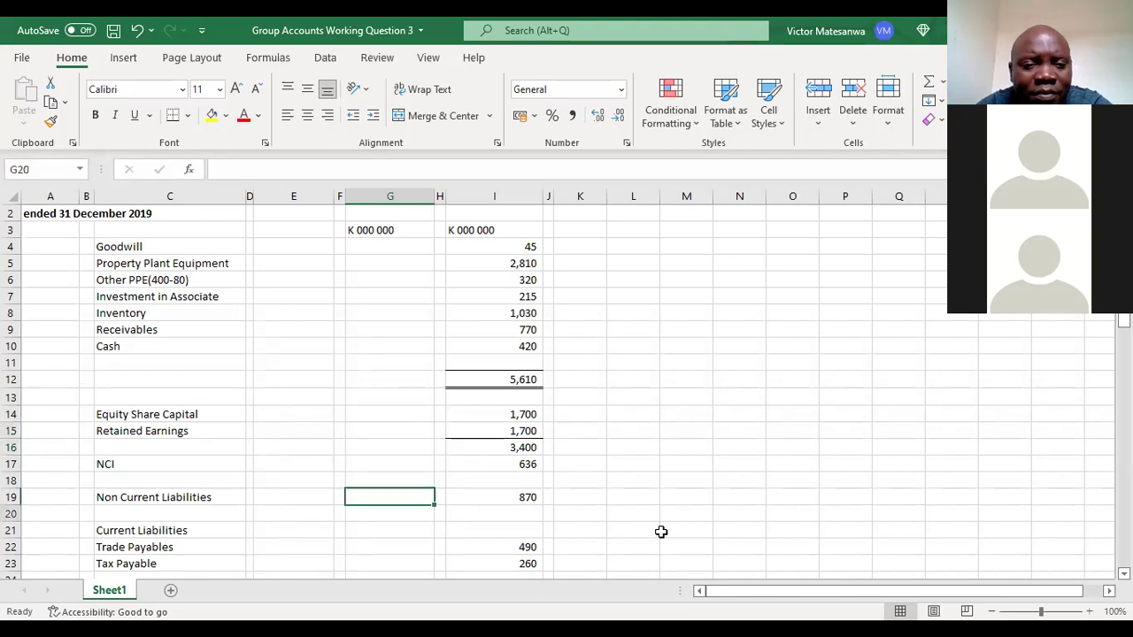
pyautogui.press('Down')
pyautogui.press('Down')
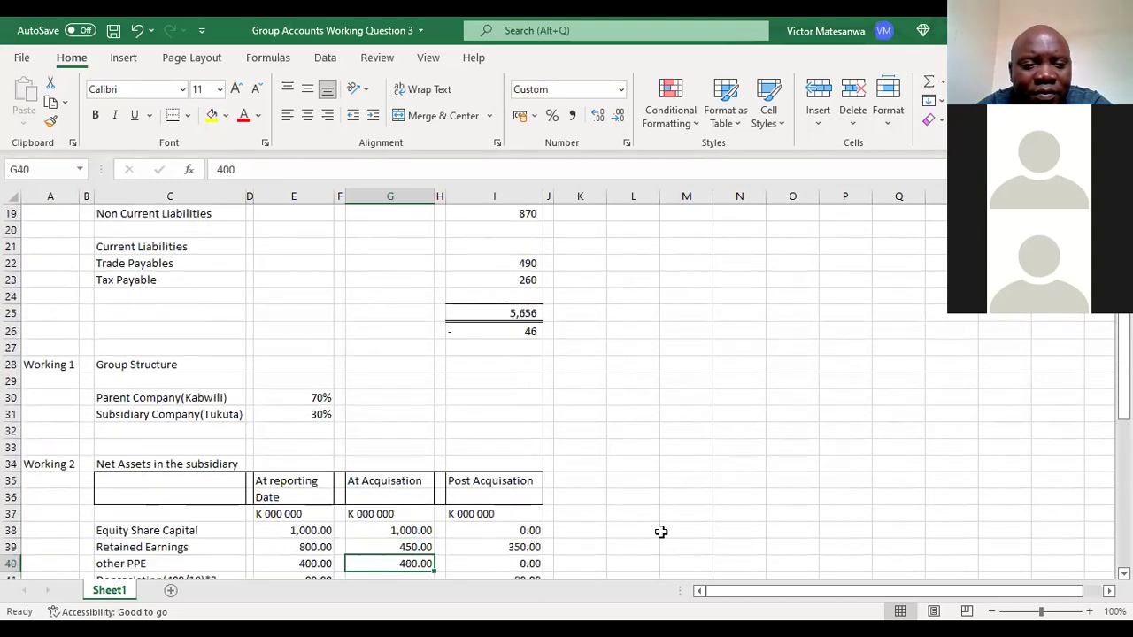
pyautogui.press('Down')
pyautogui.press('Down')
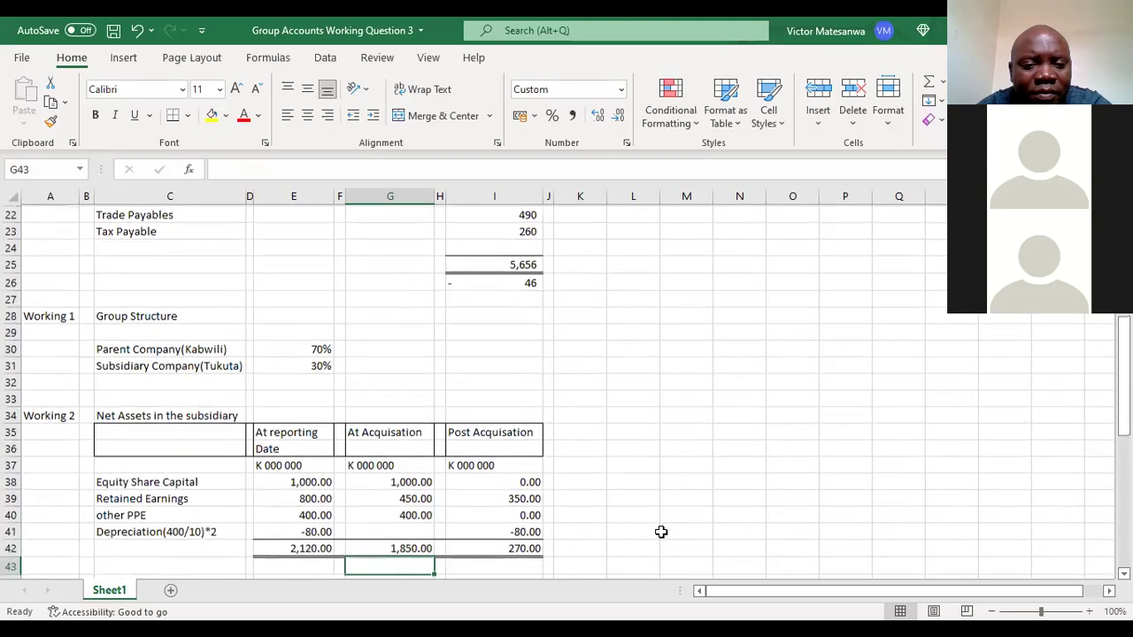
pyautogui.press('Down')
pyautogui.press('Down')
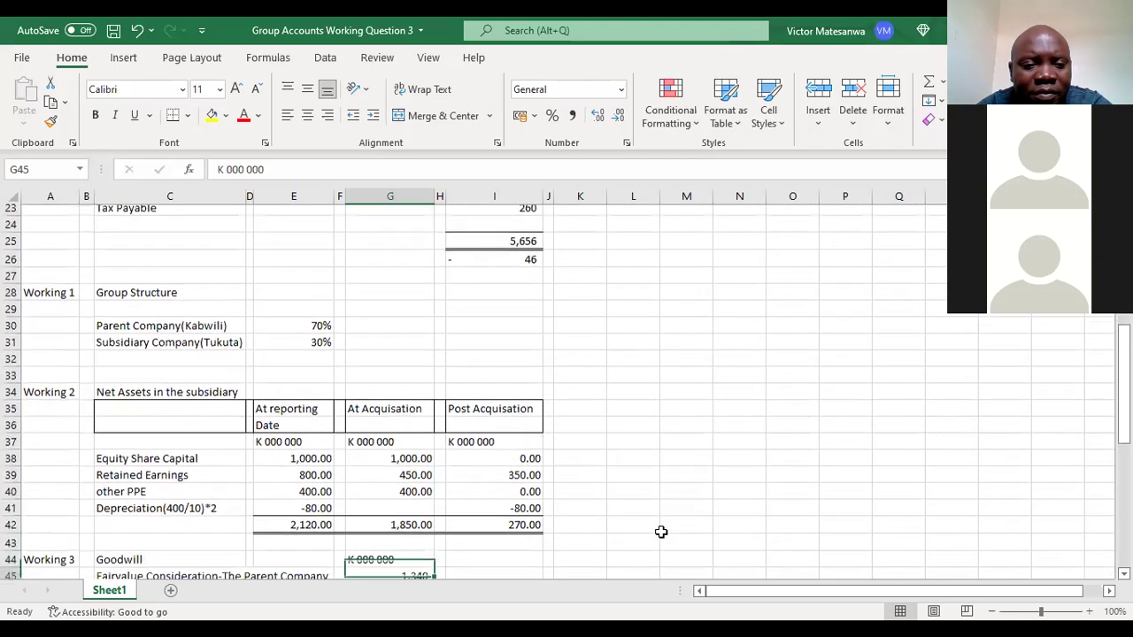
# - Return to Working 1 and examine the group structure percentages for the parent Kabwili and the subsidiary Tukuta
pyautogui.press('Up')
pyautogui.press('Up')
pyautogui.press('Up')
pyautogui.press('Up')
pyautogui.press('Up')
pyautogui.press('Up')
pyautogui.press('Up')
pyautogui.press('Up')
pyautogui.press('Up')
pyautogui.press('Up')
pyautogui.press('Up')
pyautogui.press('Up')
pyautogui.press('Up')
pyautogui.press('Up')
pyautogui.press('Up')
pyautogui.press('Up')
pyautogui.press('Up')
pyautogui.press('Up')
pyautogui.press('Up')
pyautogui.press('Up')
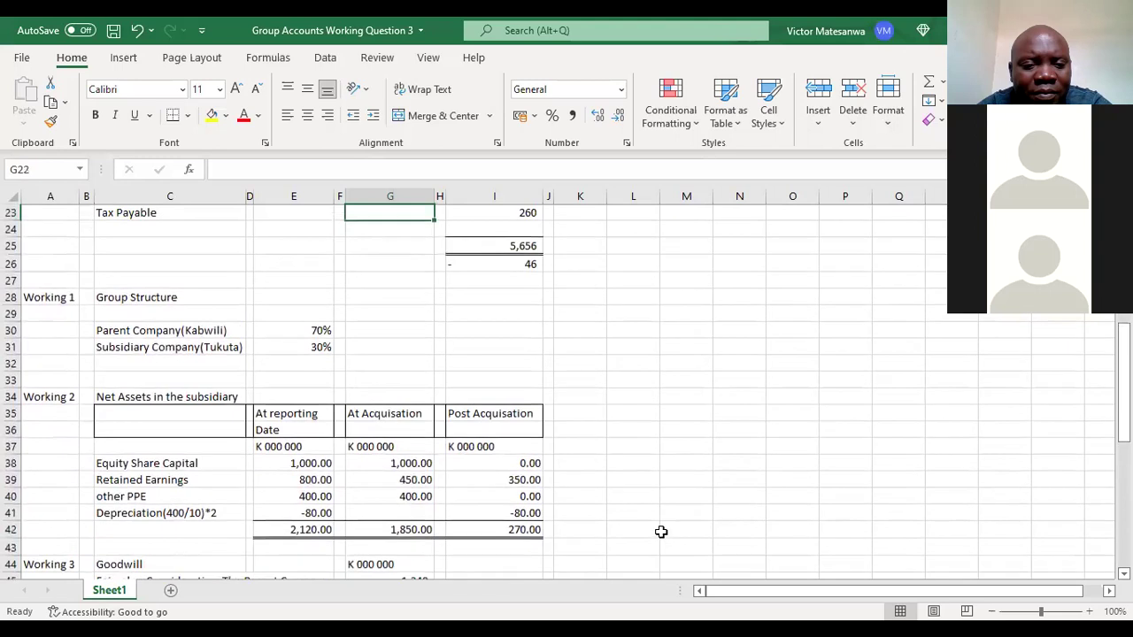
pyautogui.press('Down')
pyautogui.press('Down')
pyautogui.press('Down')
pyautogui.press('Down')
pyautogui.press('Down')
pyautogui.press('Down')
pyautogui.press('Down')
pyautogui.press('Down')
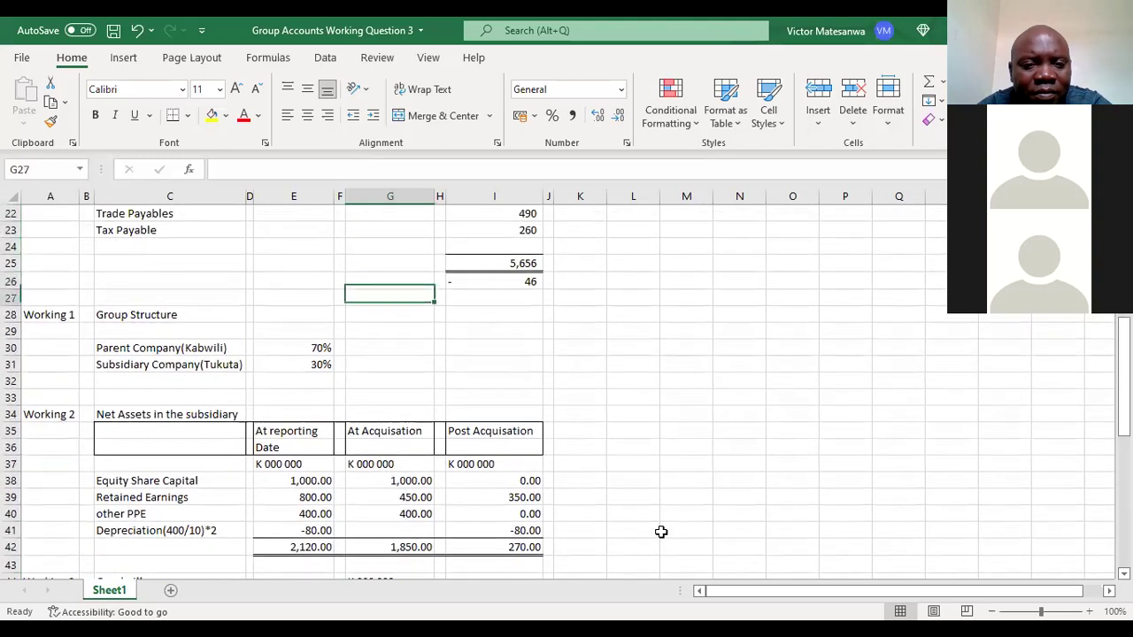
pyautogui.press('Left')
pyautogui.press('Left')
pyautogui.press('Down')
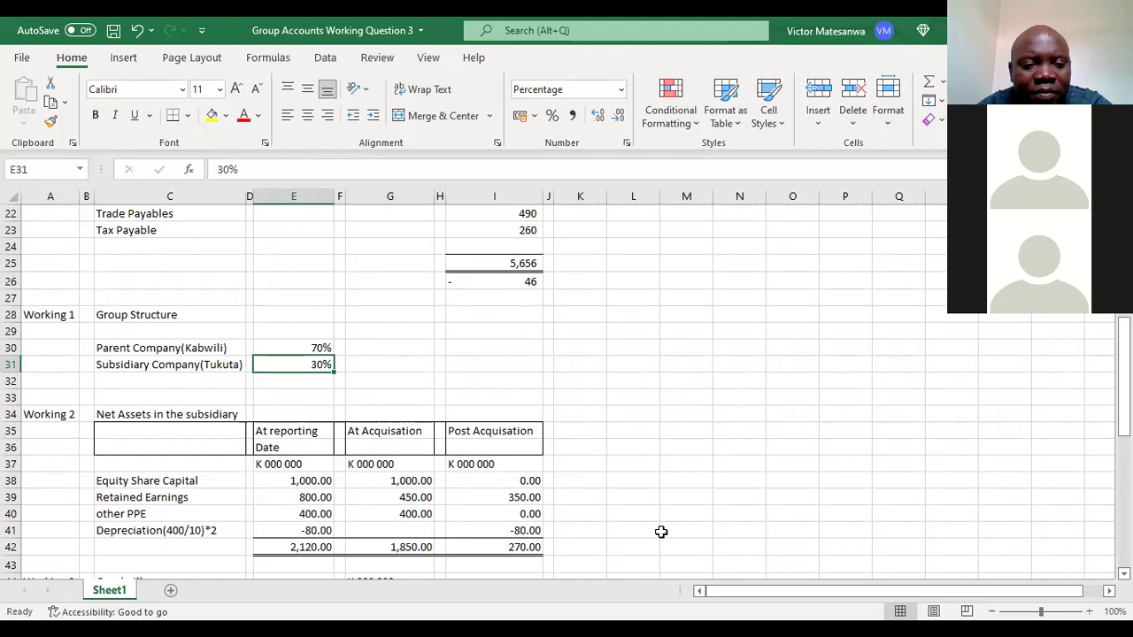
# - Review the Working 2 net assets of the subsidiary, comparing the reporting date and acquisition date figures in rows 38 to 42
pyautogui.press('Down')
pyautogui.press('Down')
pyautogui.press('Down')
pyautogui.press('Down')
pyautogui.press('Down')
pyautogui.press('Down')
pyautogui.press('Down')
pyautogui.press('Down')
pyautogui.press('Down')
pyautogui.press('Down')
pyautogui.press('Down')
pyautogui.press('Down')
pyautogui.press('Down')
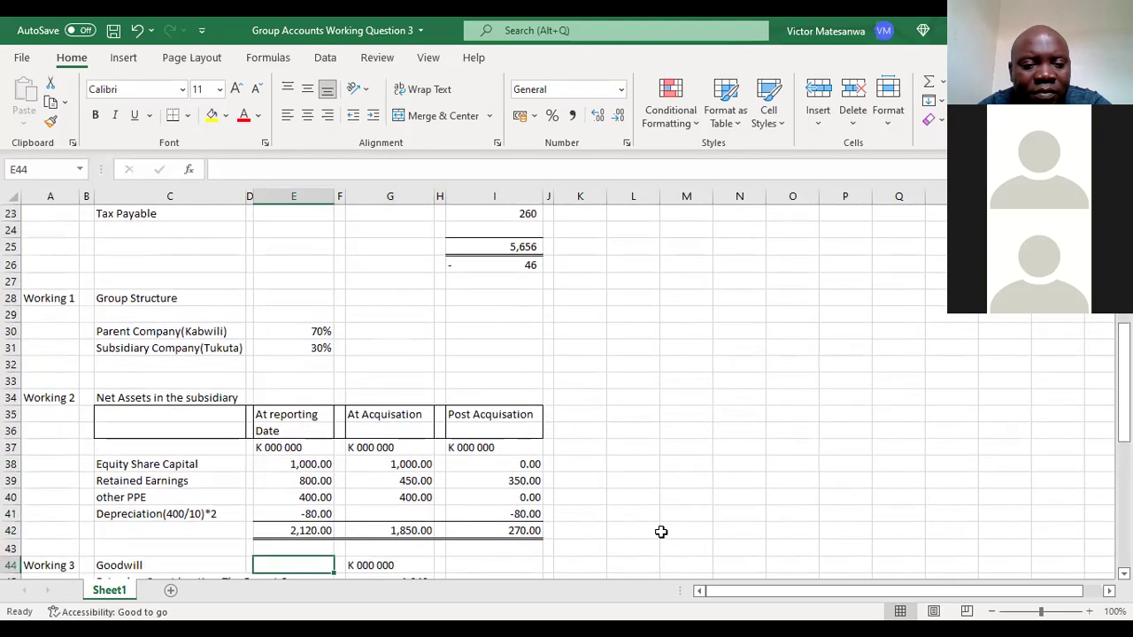
pyautogui.press('Up')
pyautogui.press('Up')
pyautogui.press('Up')
pyautogui.press('Up')
pyautogui.press('Up')
pyautogui.press('Up')
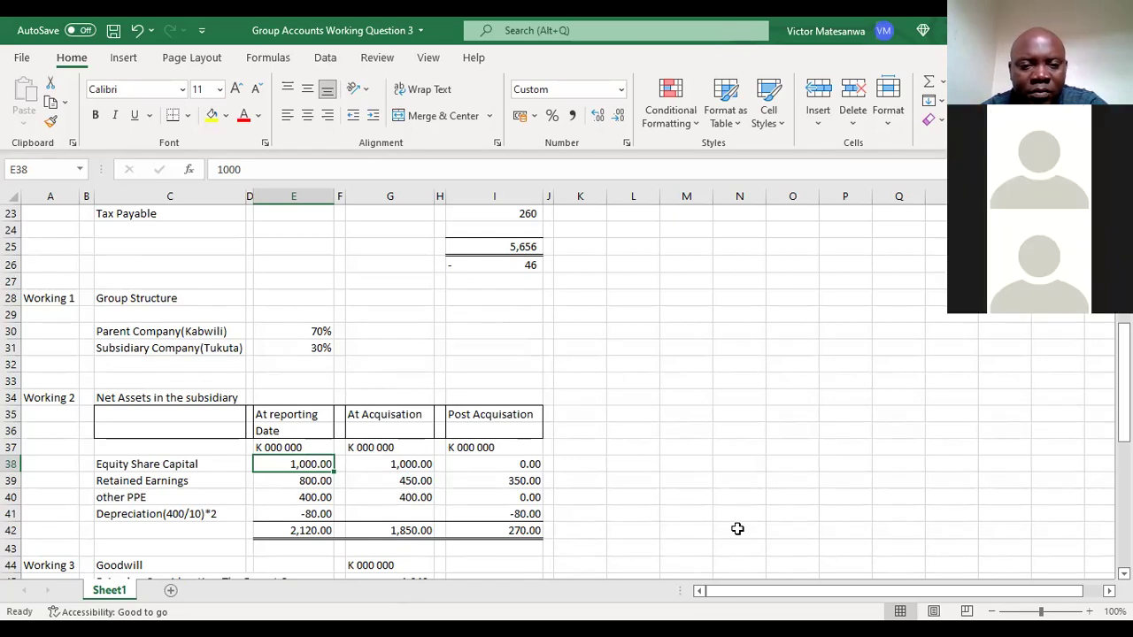
pyautogui.click(413, 496)
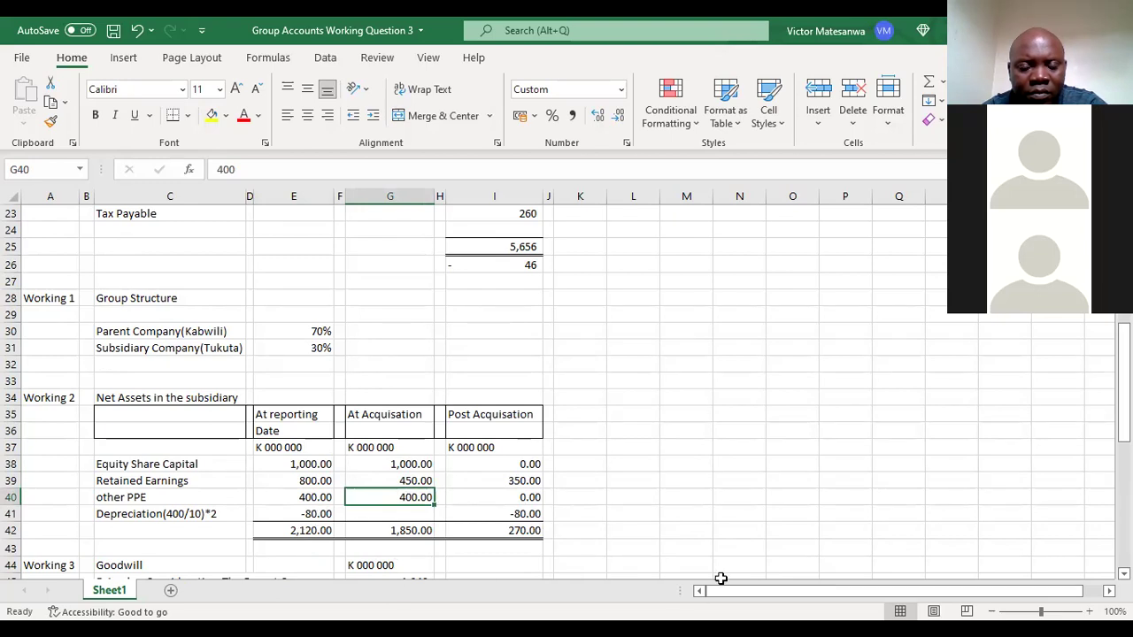
# - Go through the Working 3 goodwill calculation, from the parent's fair value consideration to the goodwill line and the start of Working 4
pyautogui.press('Down')
pyautogui.press('Down')
pyautogui.press('Down')
pyautogui.press('Down')
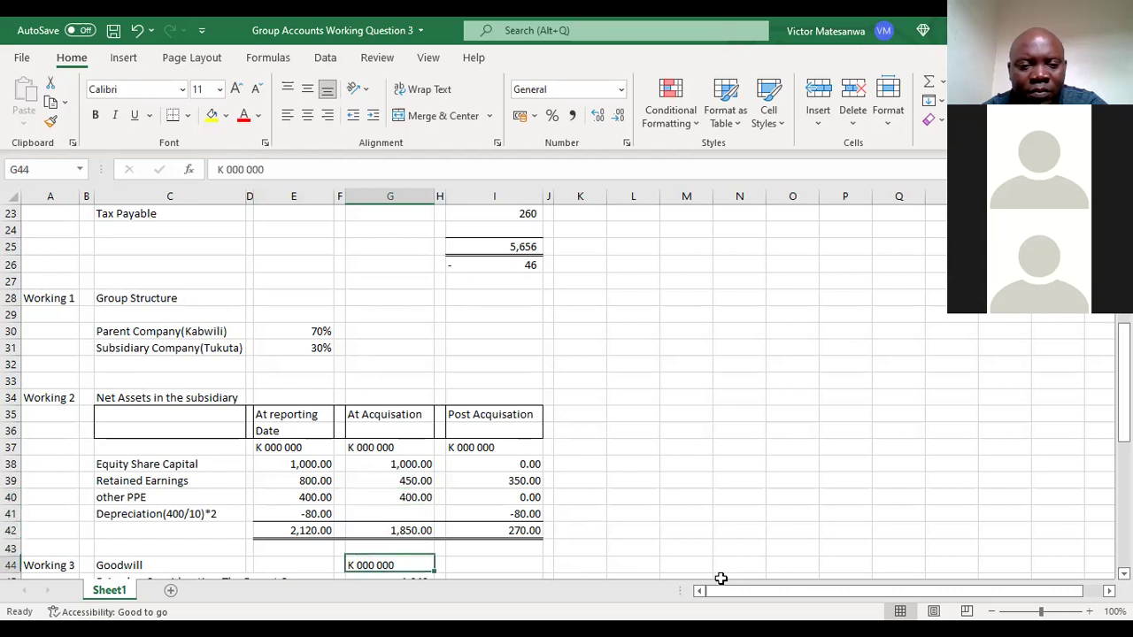
pyautogui.scroll(-2, 722, 578)
pyautogui.press('Up')
pyautogui.press('Up')
pyautogui.press('Down')
pyautogui.press('Down')
pyautogui.press('Down')
pyautogui.press('Down')
pyautogui.press('Down')
pyautogui.press('Down')
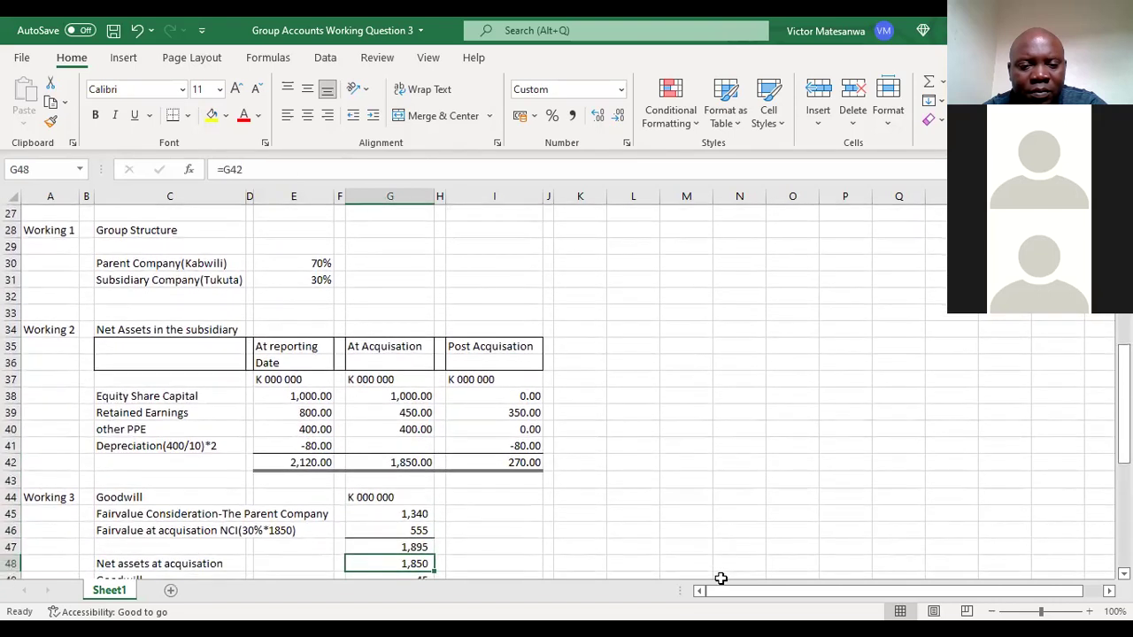
pyautogui.press('Down')
pyautogui.press('Down')
pyautogui.press('Down')
pyautogui.press('Down')
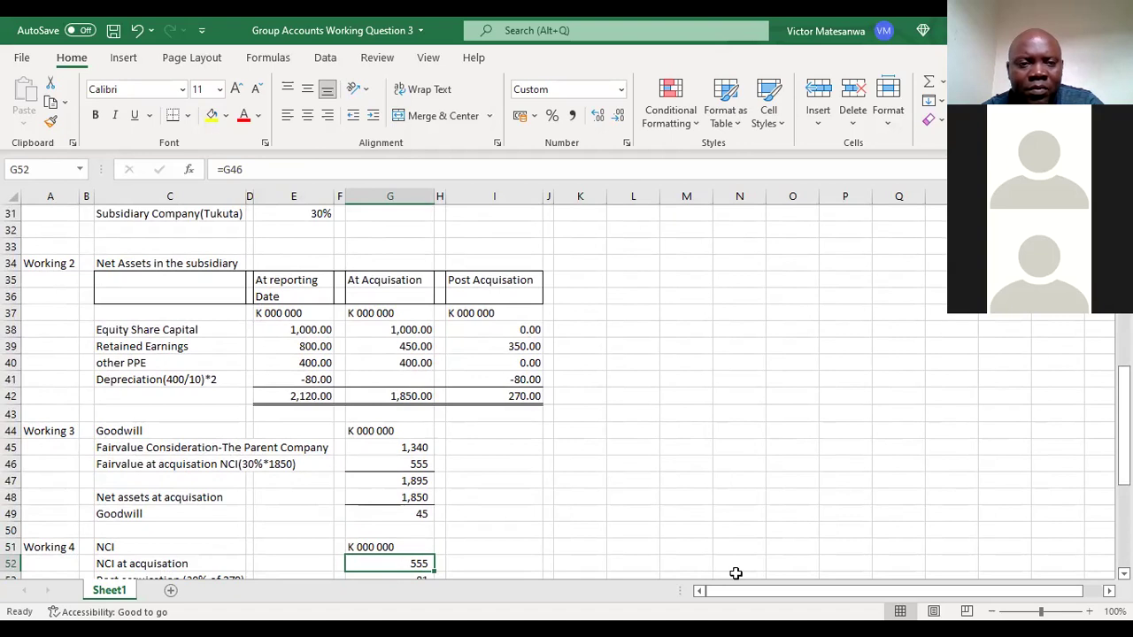
# - Inspect the Working 3 formulas for the NCI fair value at acquisition and the net assets at acquisition
pyautogui.doubleClick(412, 463)
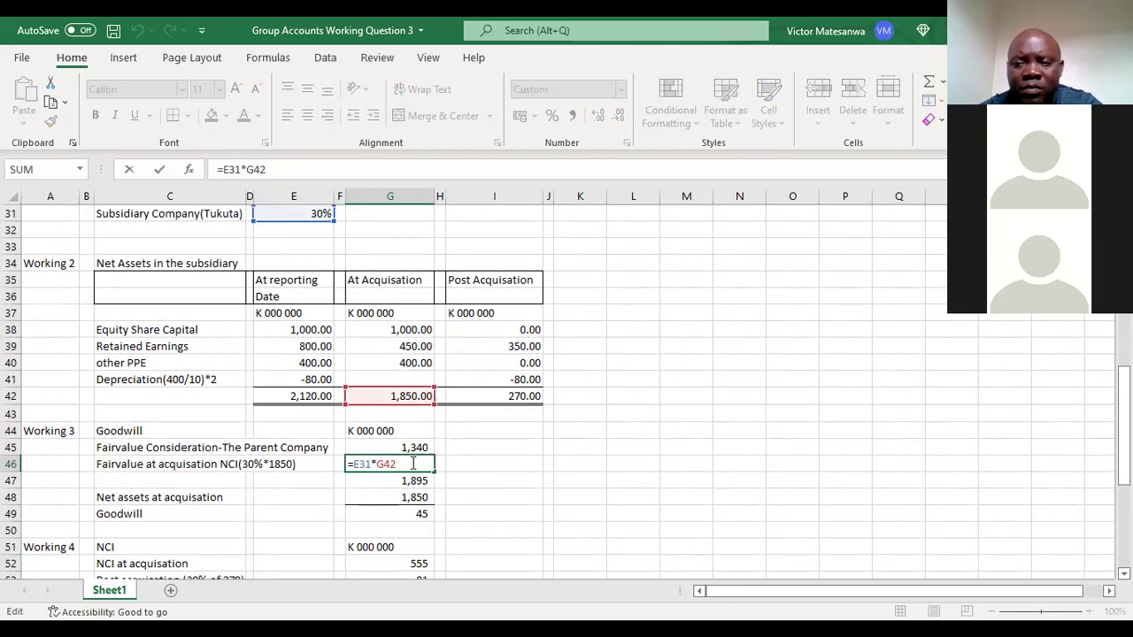
pyautogui.press('Return')
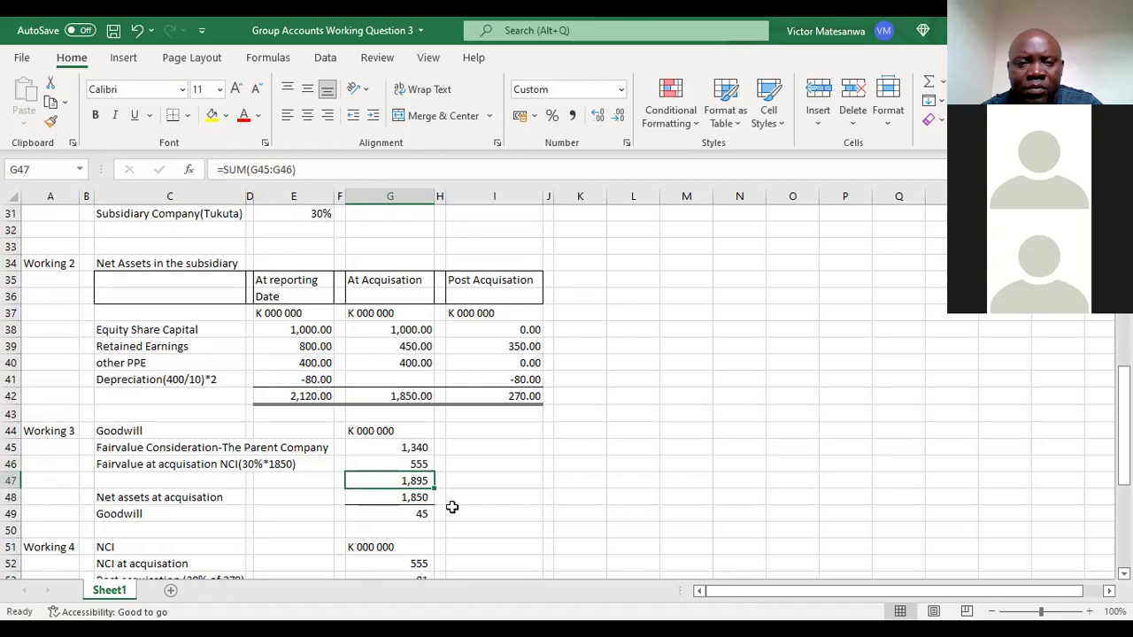
pyautogui.doubleClick(392, 498)
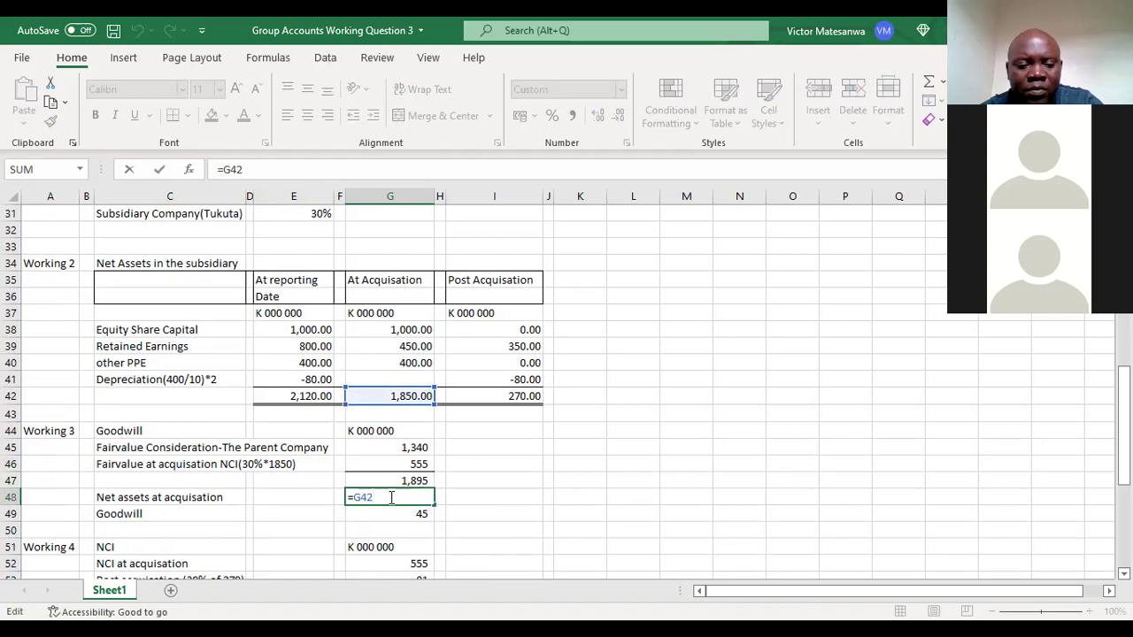
pyautogui.press('Return')
pyautogui.press('Return')
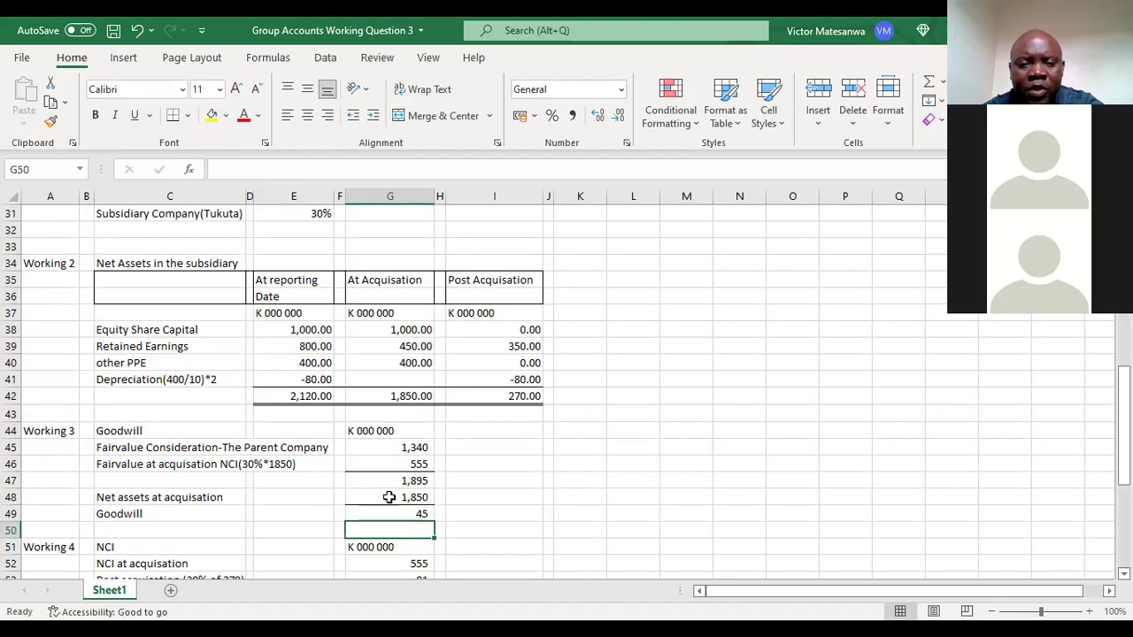
# - Inspect the Working 4 formulas for the NCI at acquisition and its share of post-acquisition net assets
pyautogui.press('Down')
pyautogui.press('Down')
pyautogui.press('Down')
pyautogui.press('Down')
pyautogui.press('Down')
pyautogui.press('Down')
pyautogui.press('Down')
pyautogui.click(425, 479)
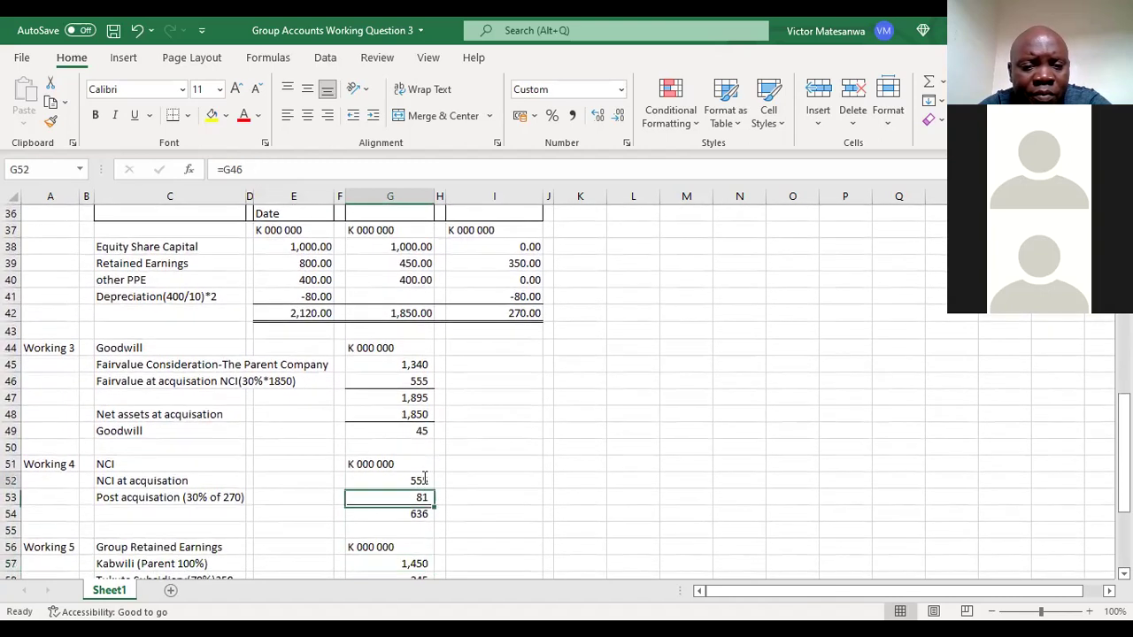
pyautogui.doubleClick(425, 479)
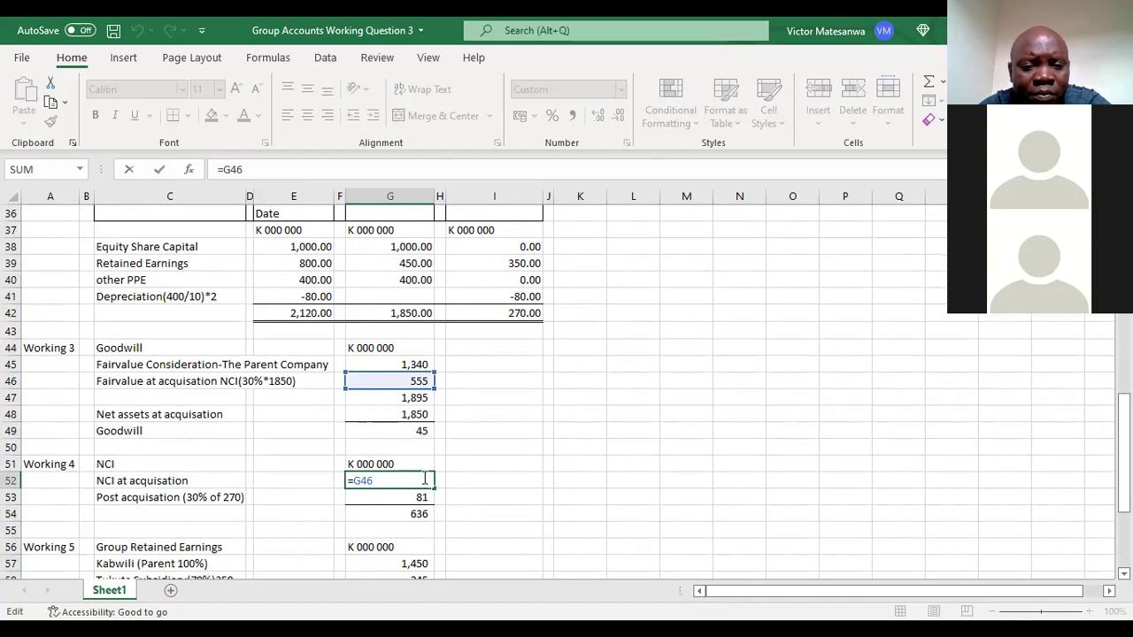
pyautogui.press('Return')
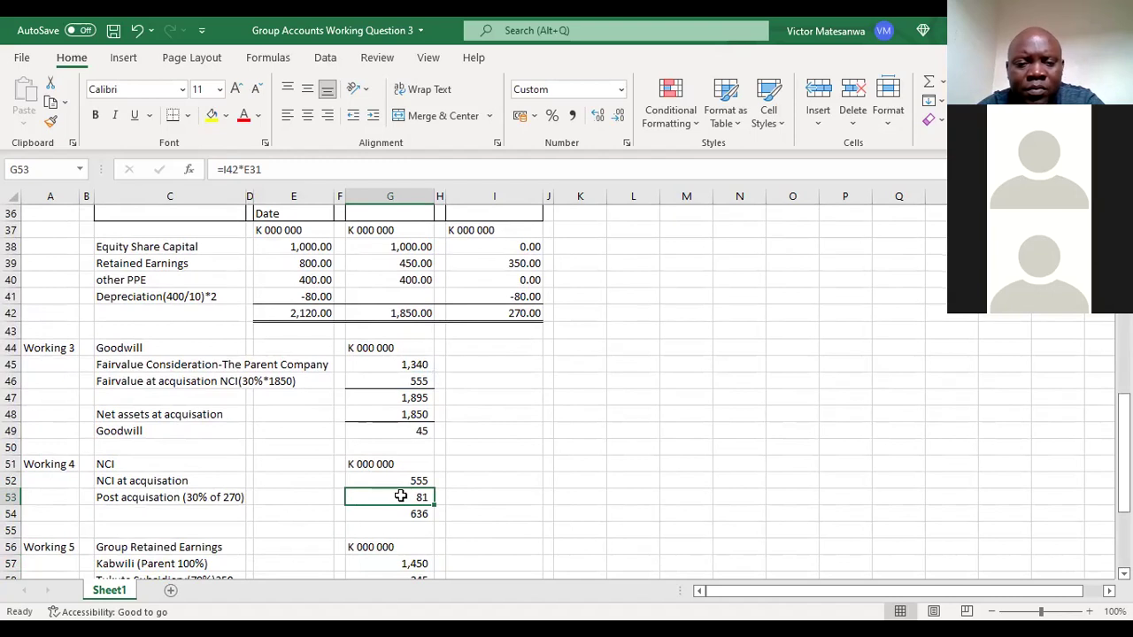
pyautogui.doubleClick(400, 496)
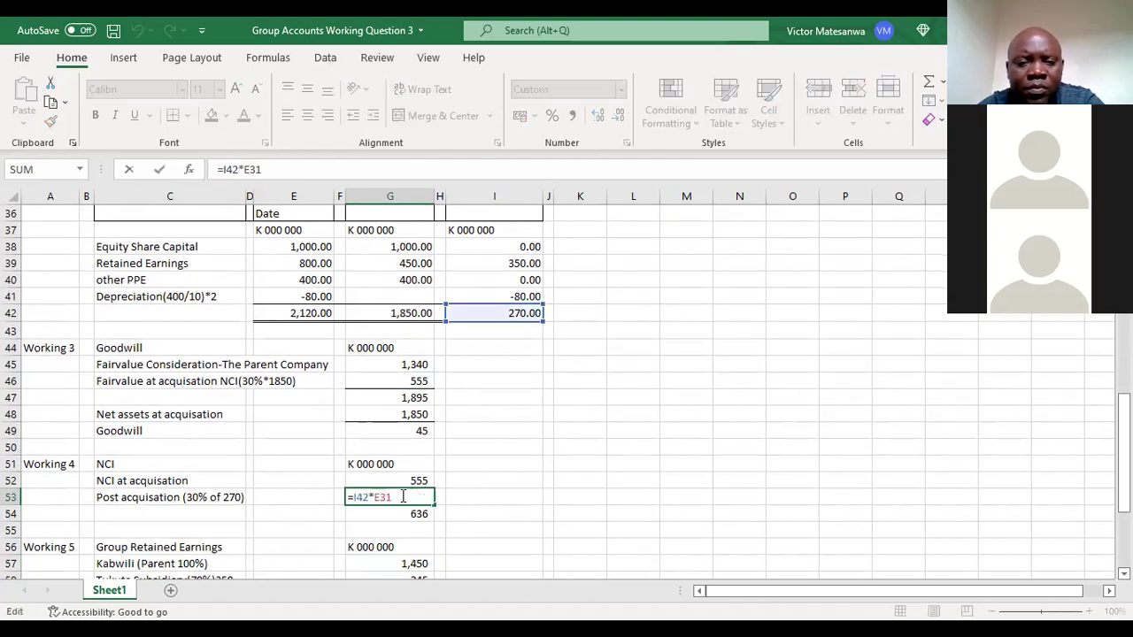
pyautogui.press('Return')
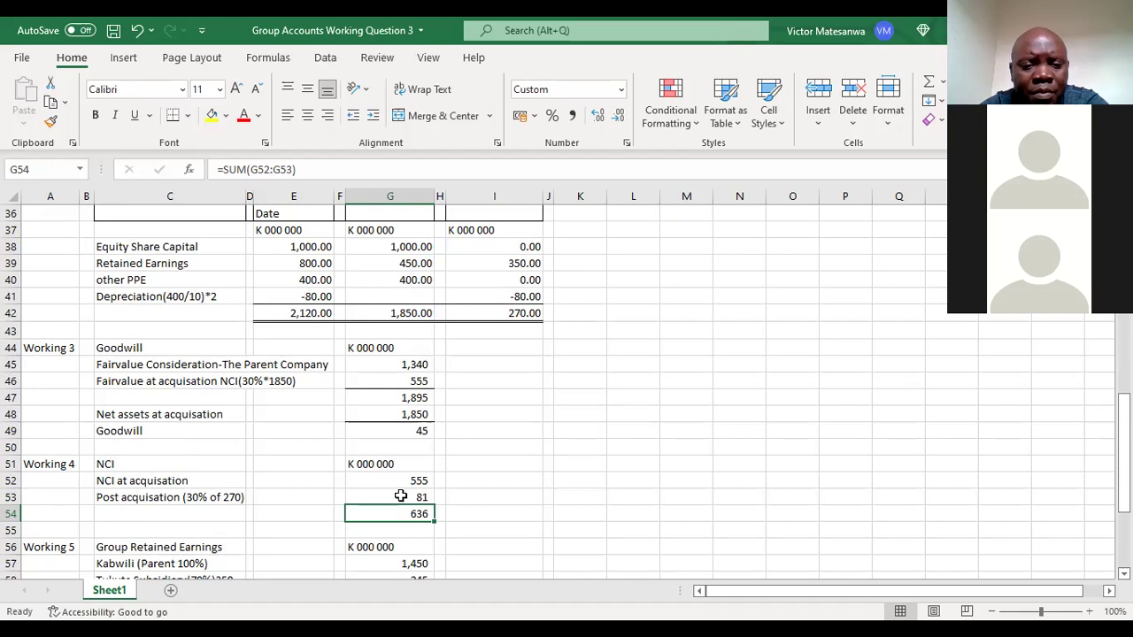
# - Look through the Working 5 group retained earnings lines and return to the Kabwili parent figure
pyautogui.press('Down')
pyautogui.press('Down')
pyautogui.press('Down')
pyautogui.press('Down')
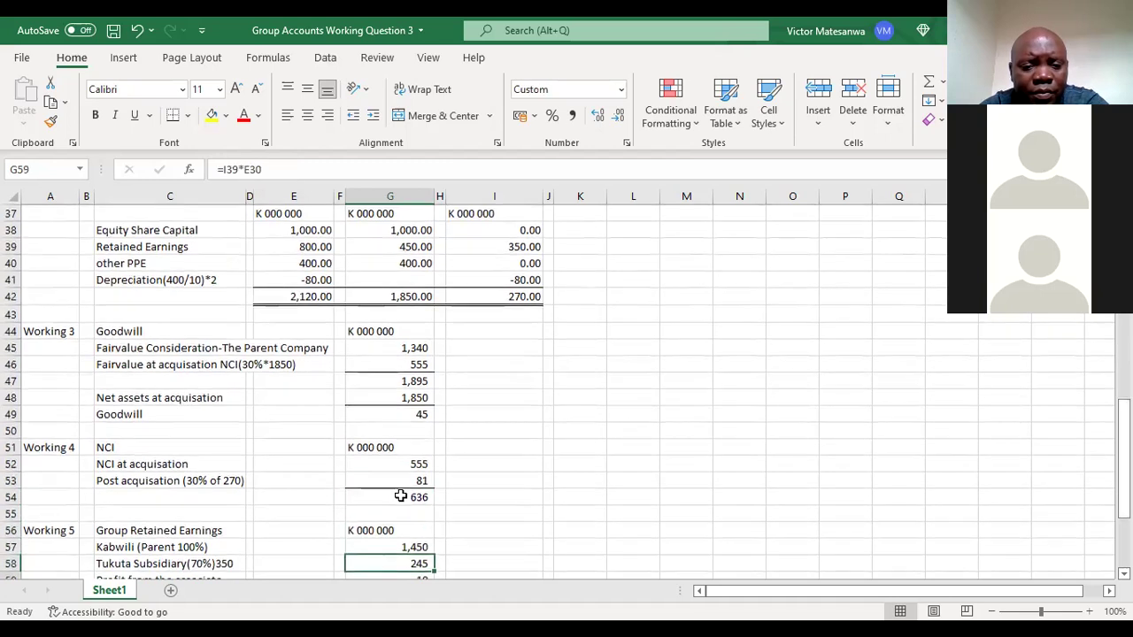
pyautogui.press('Down')
pyautogui.press('Down')
pyautogui.press('Down')
pyautogui.press('Down')
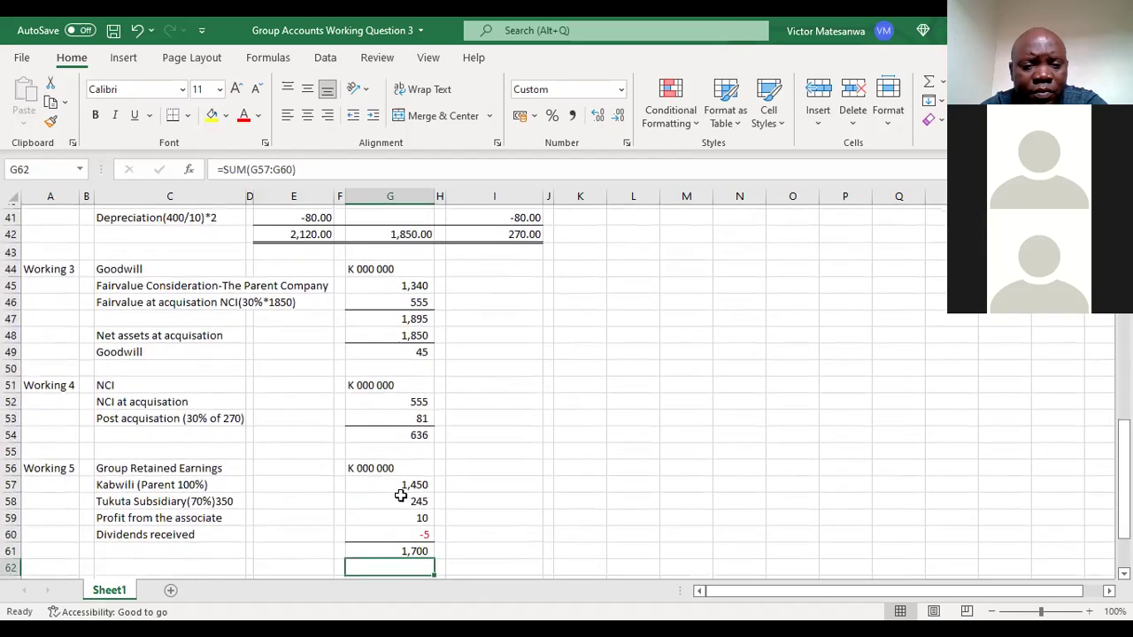
pyautogui.press('Down')
pyautogui.press('Up')
pyautogui.press('Up')
pyautogui.press('Up')
pyautogui.press('Up')
pyautogui.press('Up')
pyautogui.press('Up')
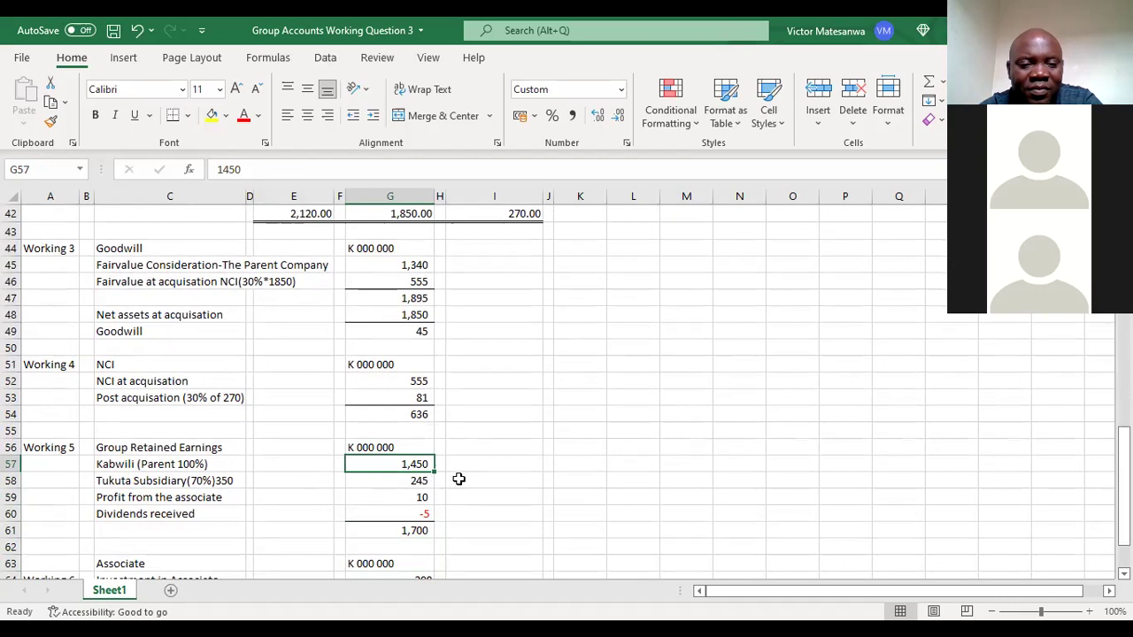
# - Trace the Tukuta subsidiary formula in Working 5 back to the post-acquisition retained earnings in Working 2
pyautogui.doubleClick(418, 481)
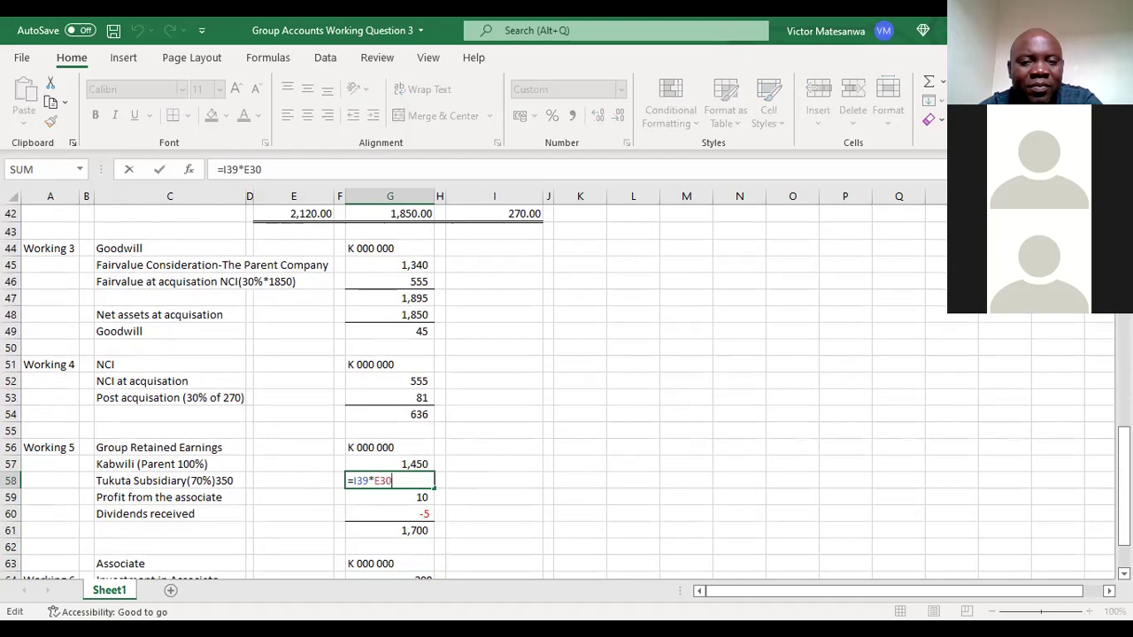
pyautogui.click(503, 276)
pyautogui.press('Up')
pyautogui.press('Up')
pyautogui.press('Up')
pyautogui.press('Up')
pyautogui.press('Up')
pyautogui.press('Up')
pyautogui.press('Up')
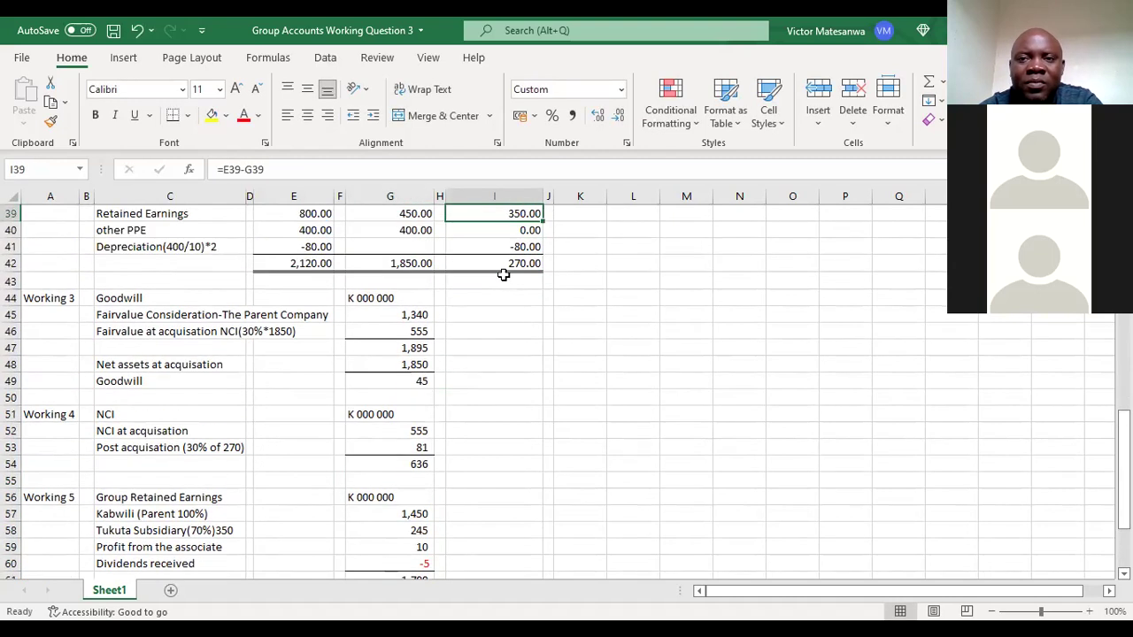
pyautogui.doubleClick(412, 531)
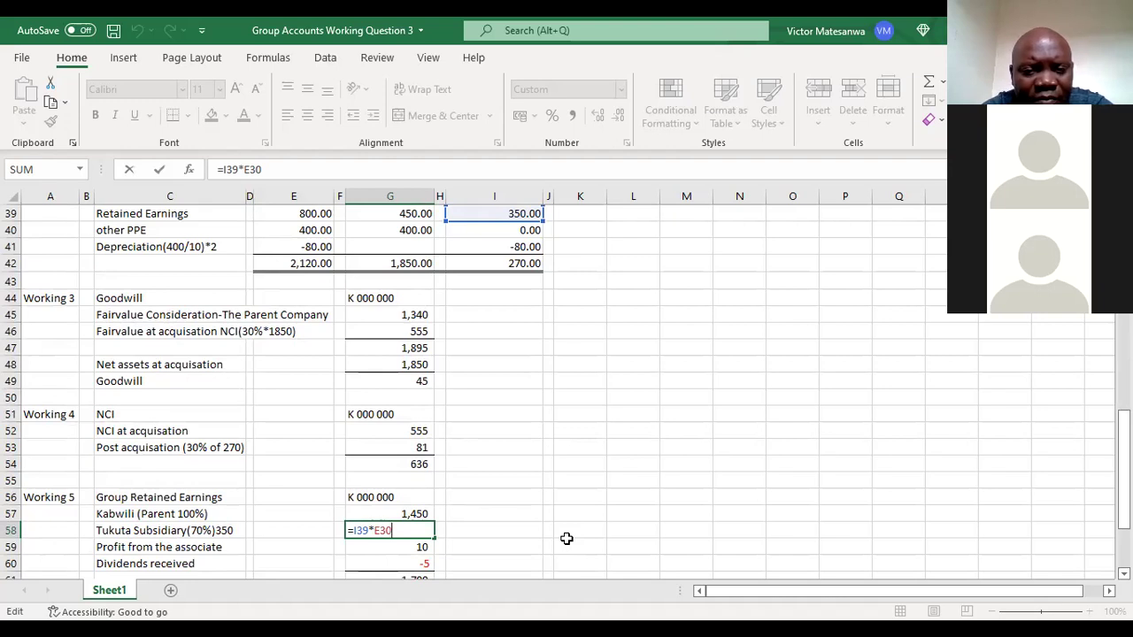
pyautogui.press('Return')
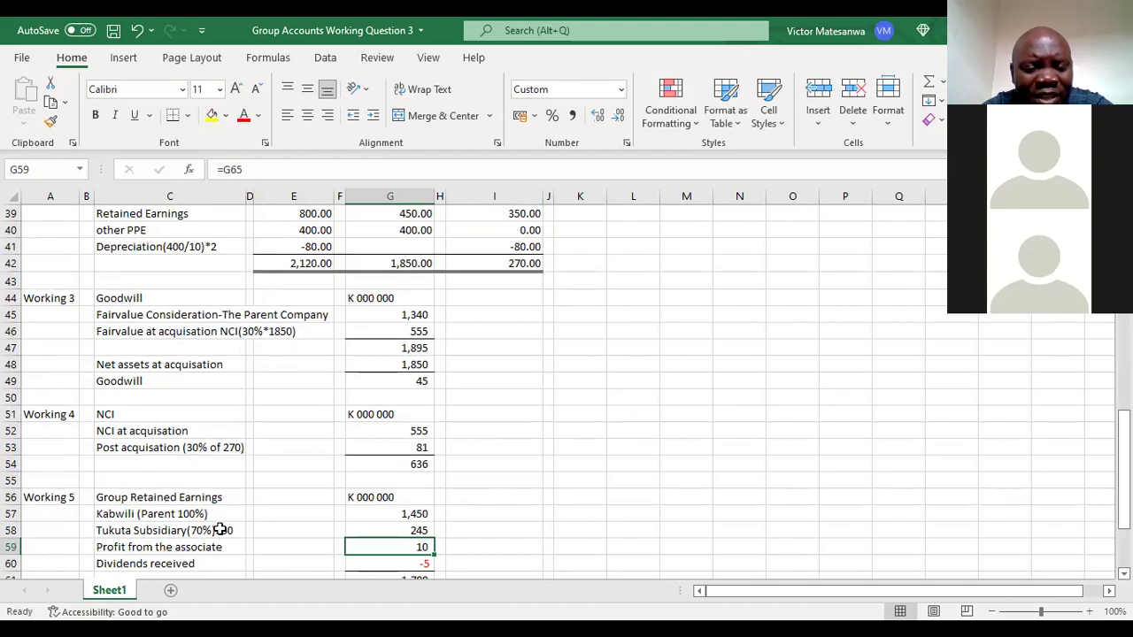
# - Change the Tukuta subsidiary formula in G58 to multiply the total post-acquisition net assets in I42 by the parent's percentage in E30
pyautogui.click(416, 530)
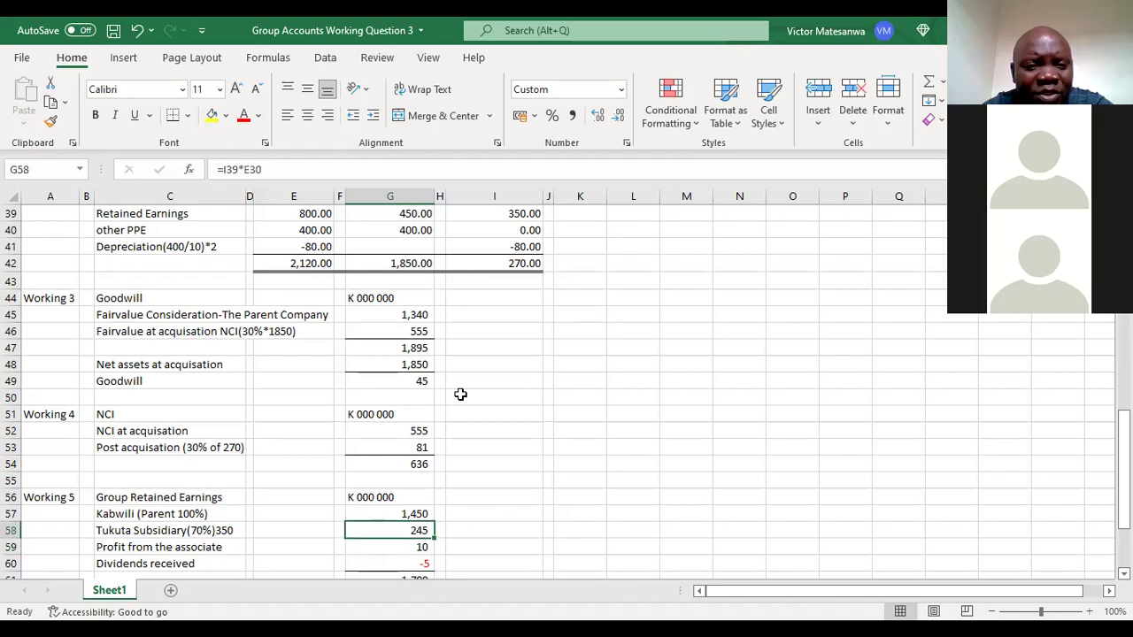
pyautogui.doubleClick(407, 529)
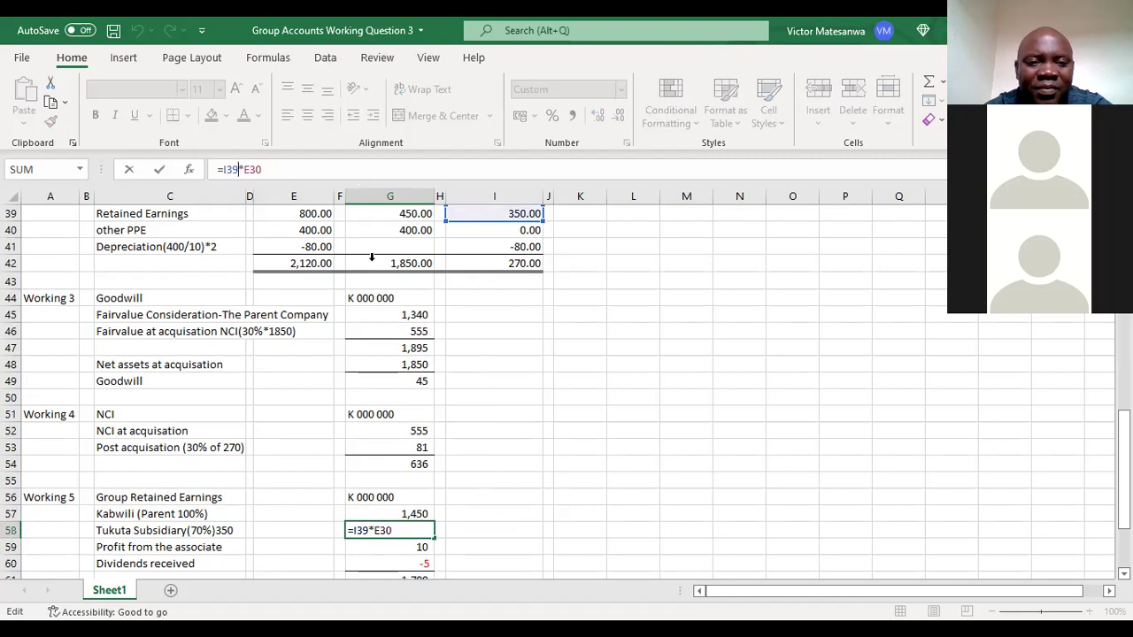
pyautogui.press('BackSpace')
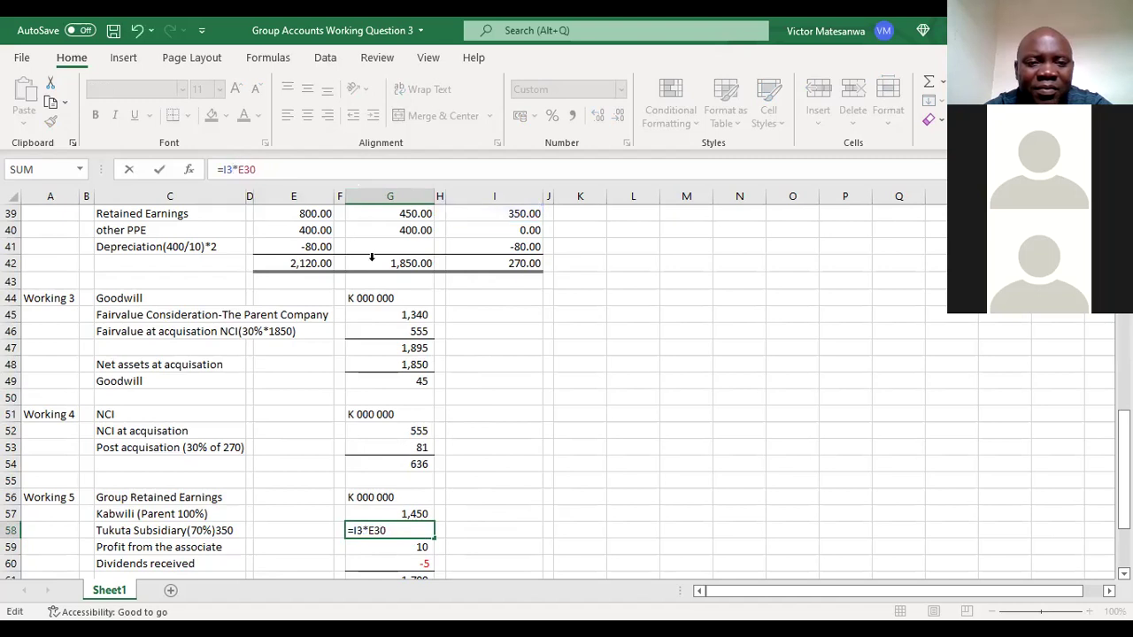
pyautogui.press('Return')
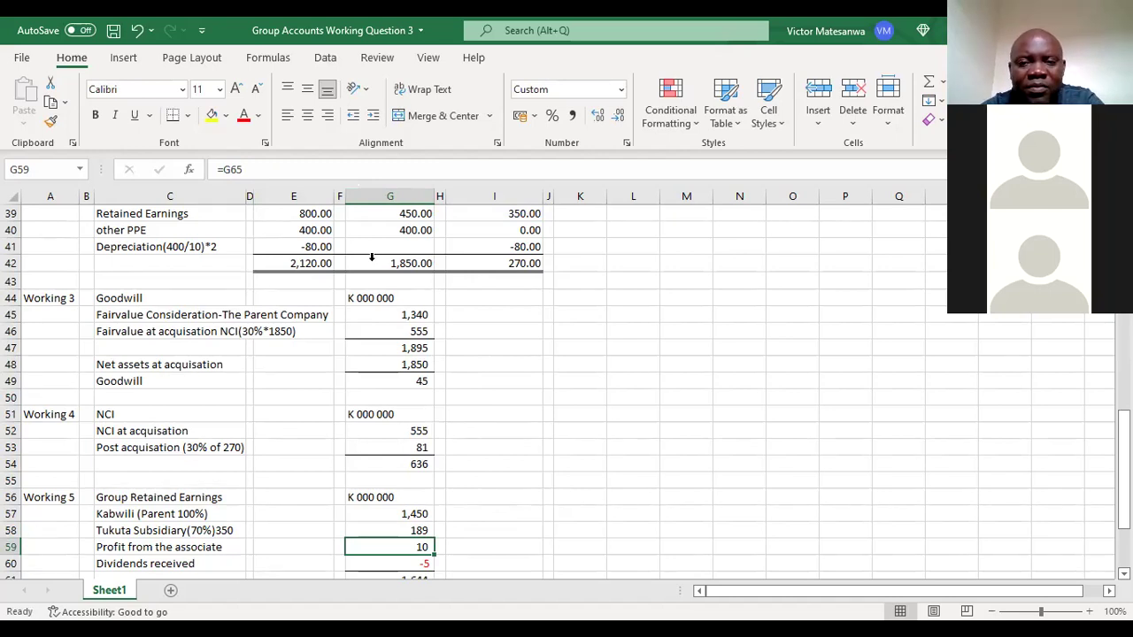
# - Review the Working 5 lines below Tukuta, from the group total back to the profit from the associate
pyautogui.press('Down')
pyautogui.press('Down')
pyautogui.press('Down')
pyautogui.press('Down')
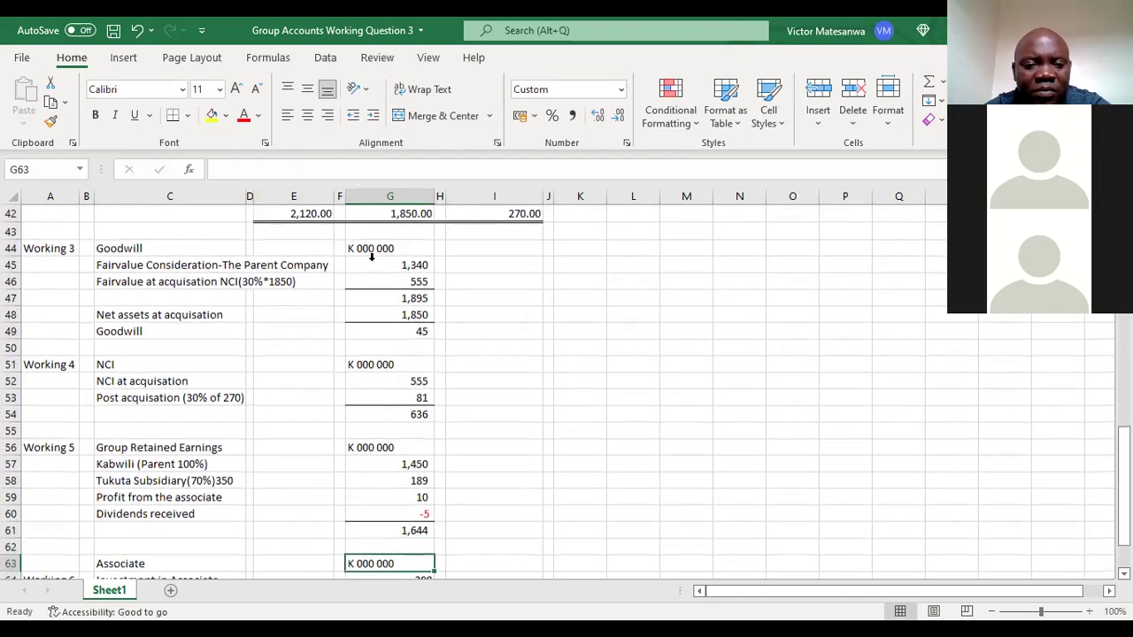
pyautogui.press('Up')
pyautogui.press('Up')
pyautogui.press('Up')
pyautogui.press('Up')
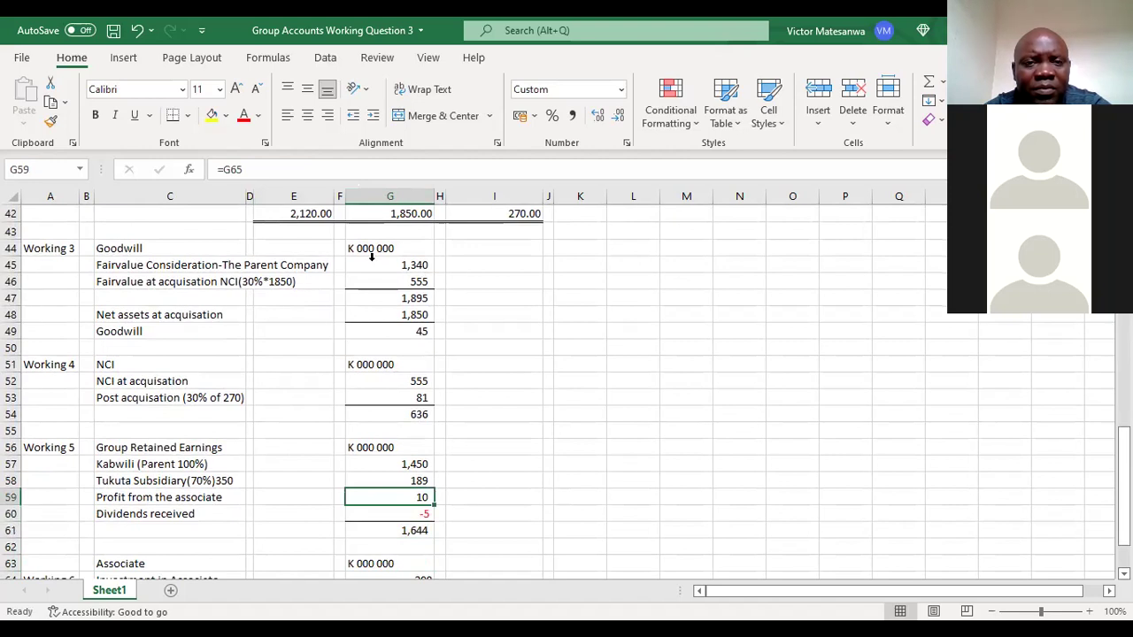
# - Examine the Working 6 associate calculation, including the investment, the profit share (80*25%*6/12) and the dividends from the associate
pyautogui.press('Down')
pyautogui.press('Down')
pyautogui.press('Down')
pyautogui.press('Down')
pyautogui.press('Down')
pyautogui.press('Down')
pyautogui.press('Down')
pyautogui.press('Down')
pyautogui.press('Down')
pyautogui.press('Down')
pyautogui.press('Down')
pyautogui.press('Down')
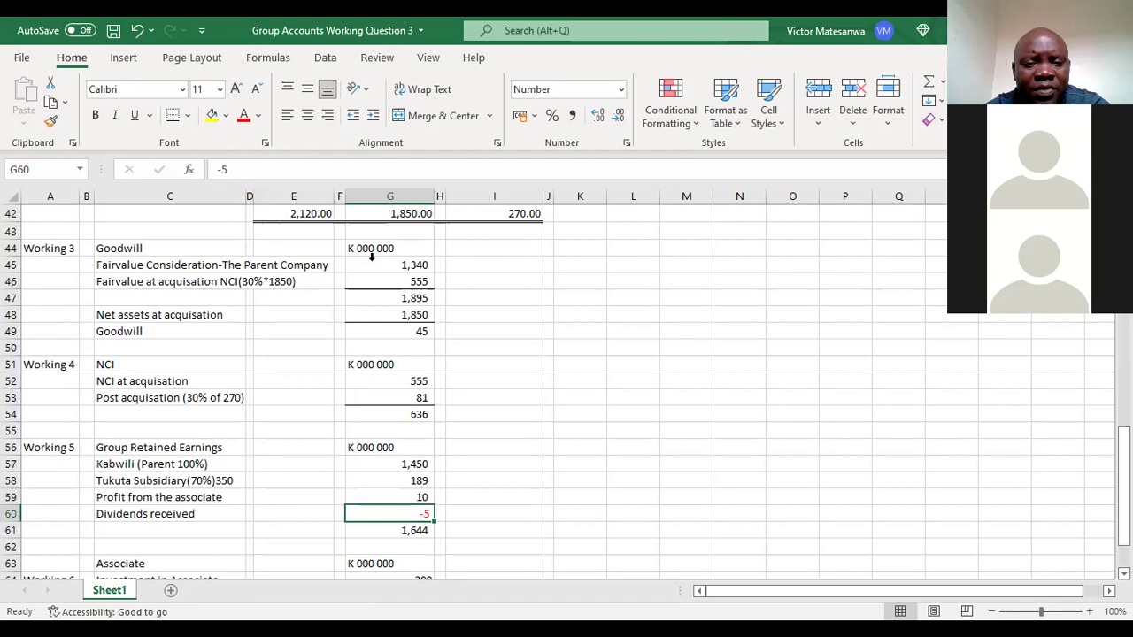
pyautogui.press('Up')
pyautogui.press('Up')
pyautogui.press('Up')
pyautogui.press('Up')
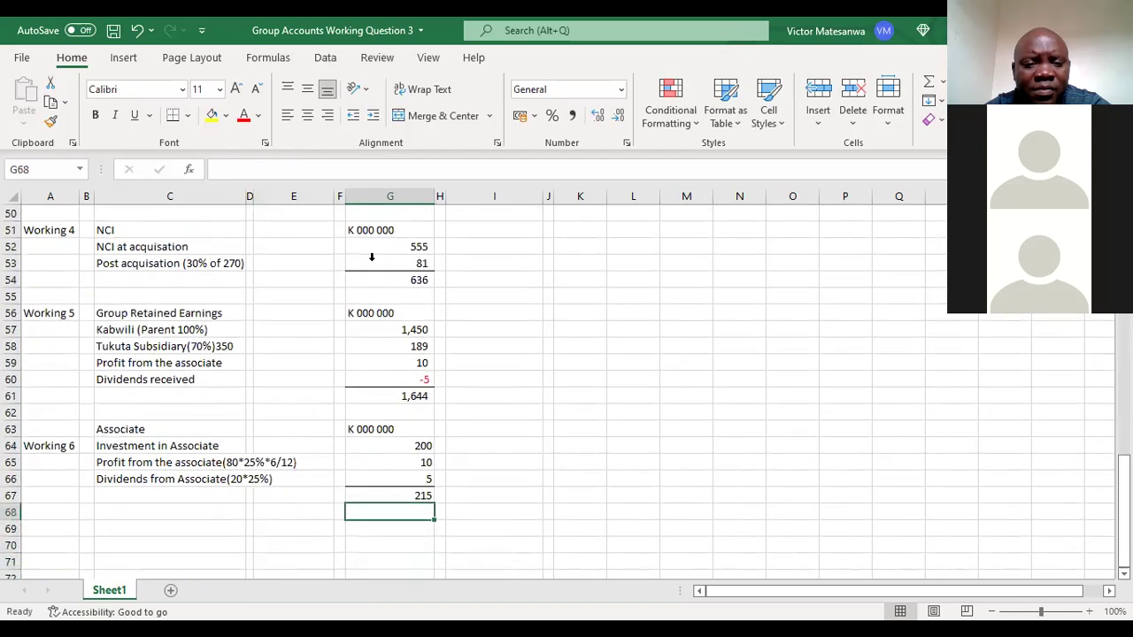
pyautogui.press('Up')
pyautogui.press('Up')
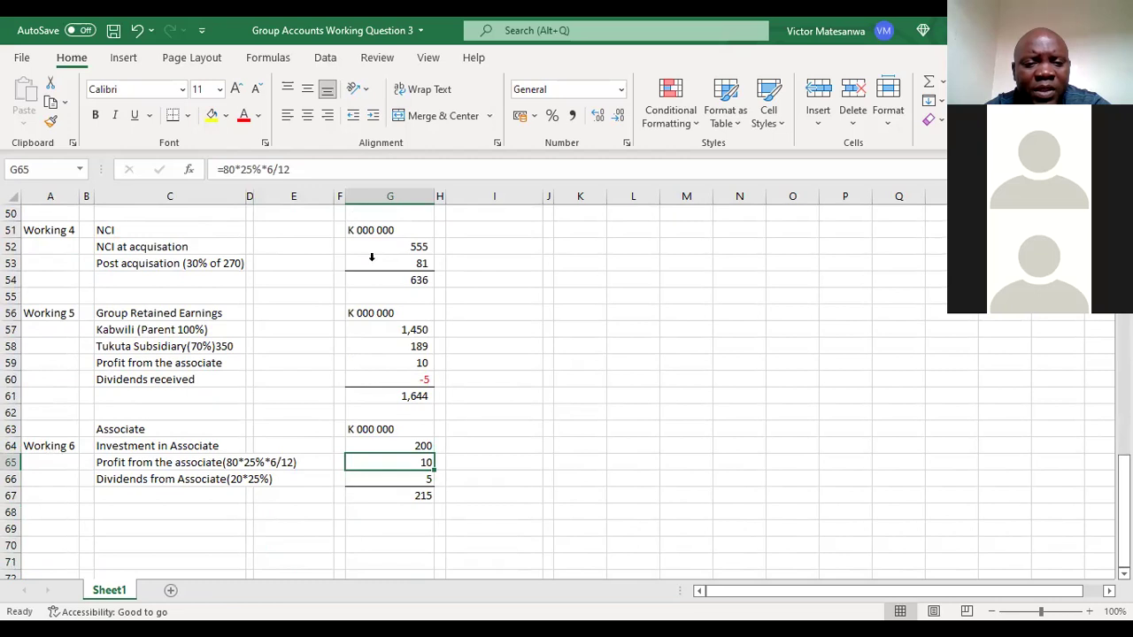
# - Return to Working 5 and examine the dividends received line together with the group retained earnings total
pyautogui.press('Up')
pyautogui.press('Up')
pyautogui.press('Up')
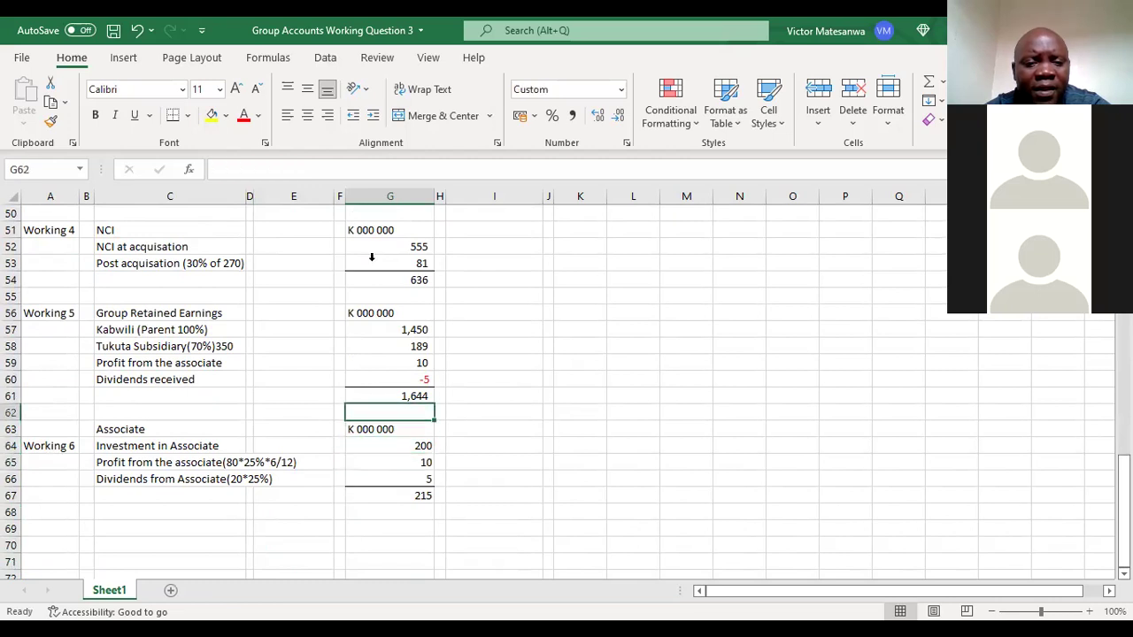
pyautogui.press('Up')
pyautogui.press('Up')
pyautogui.press('Up')
pyautogui.press('Down')
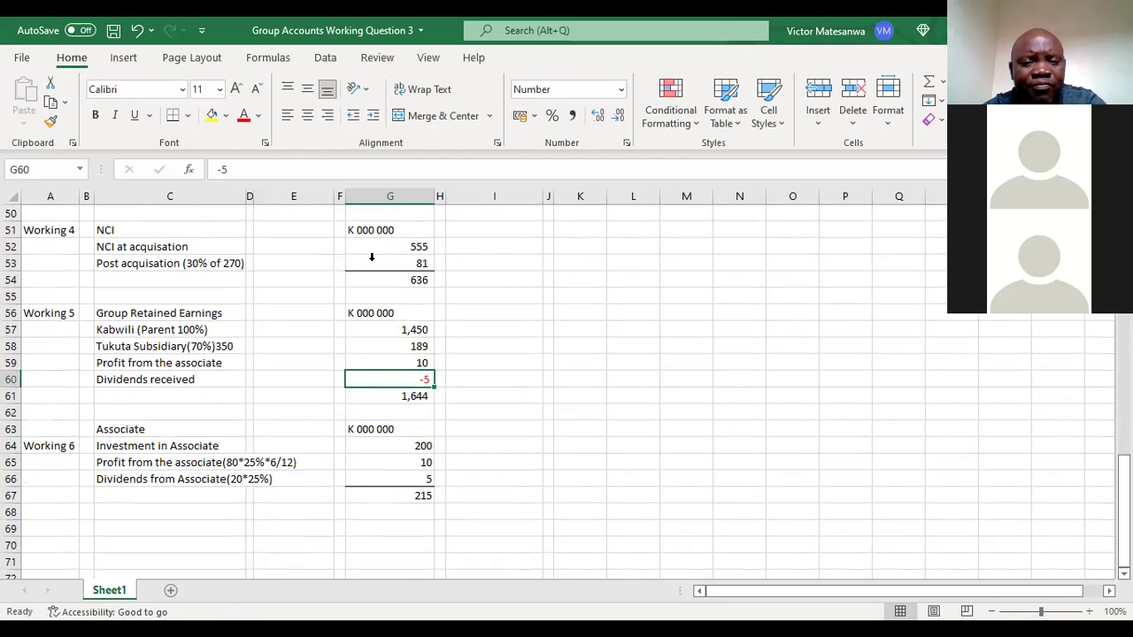
pyautogui.press('Down')
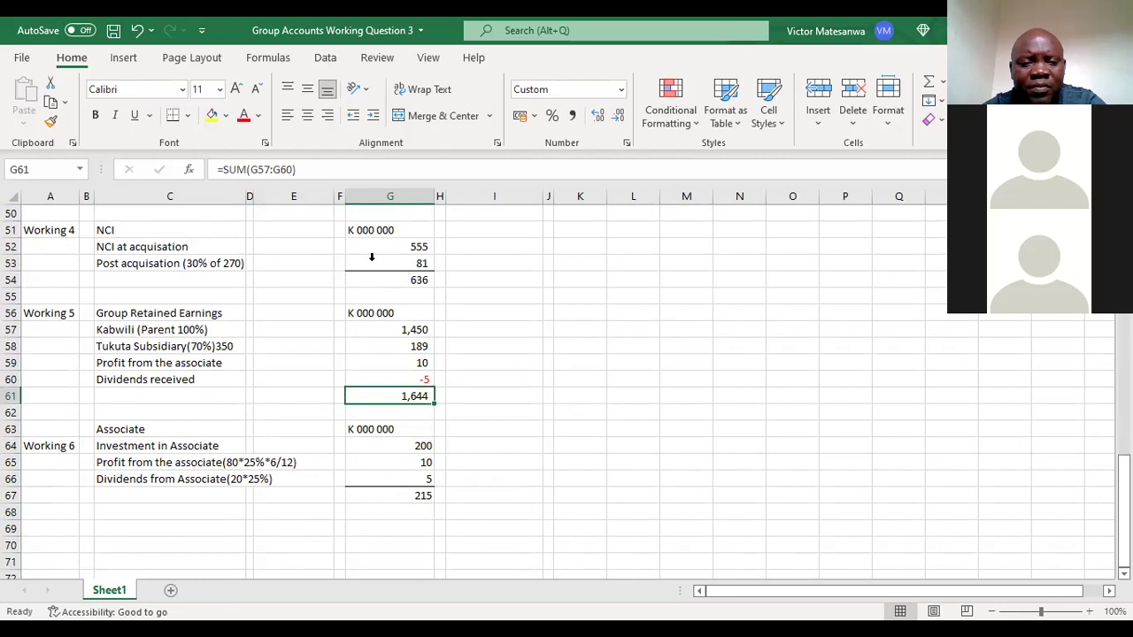
pyautogui.press('Up')
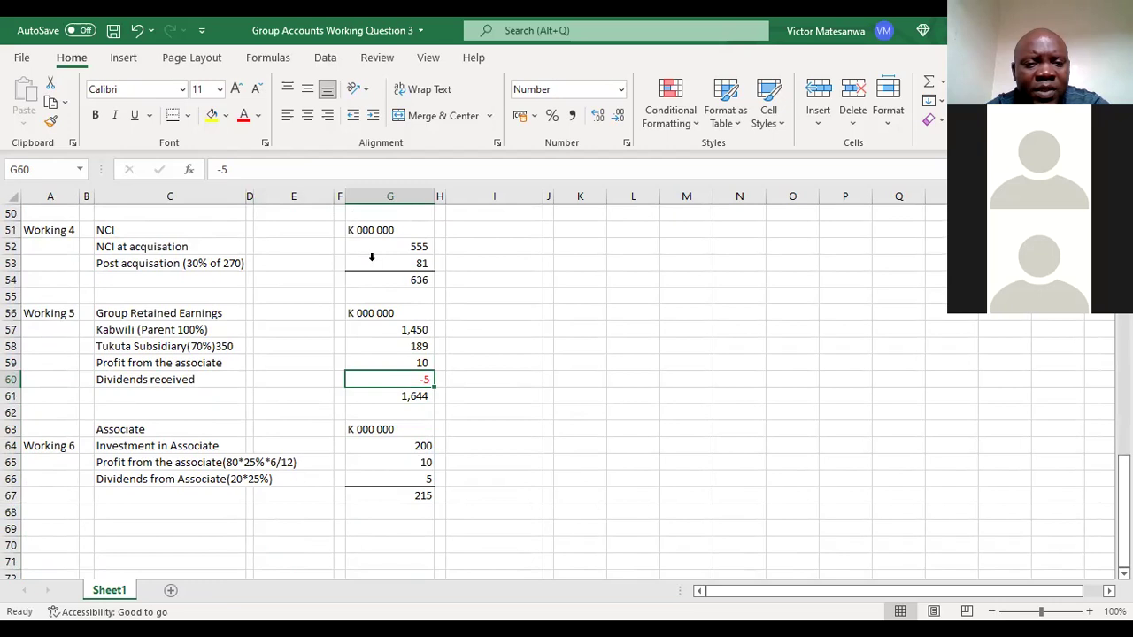
# - Change the dividends from the associate in G66 of Working 6 to -5
pyautogui.press('Up')
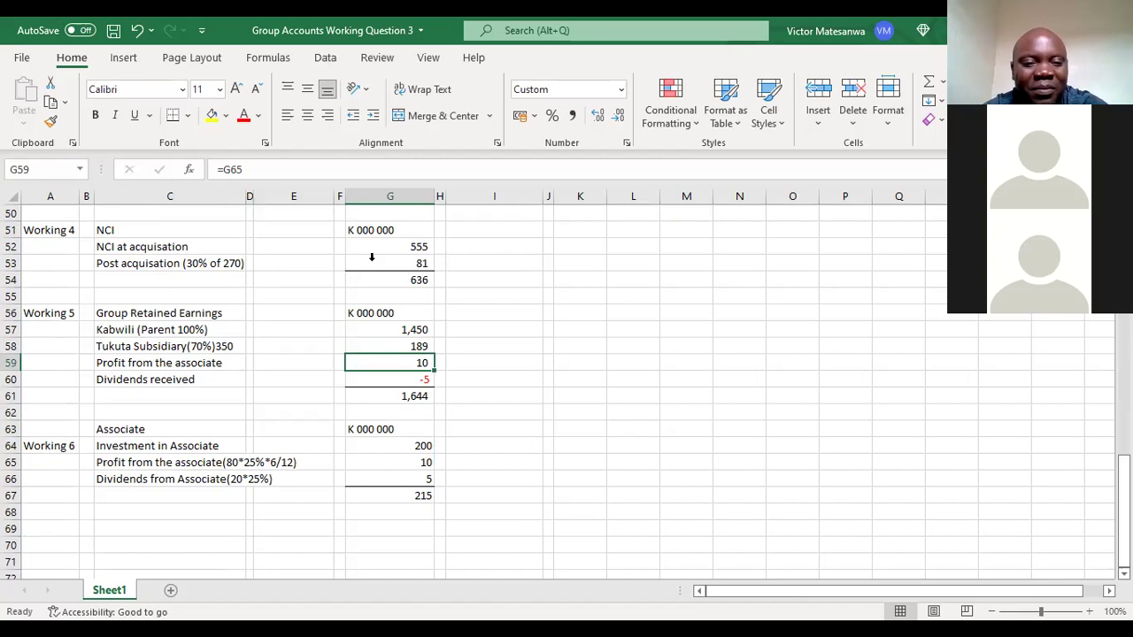
pyautogui.press('Down')
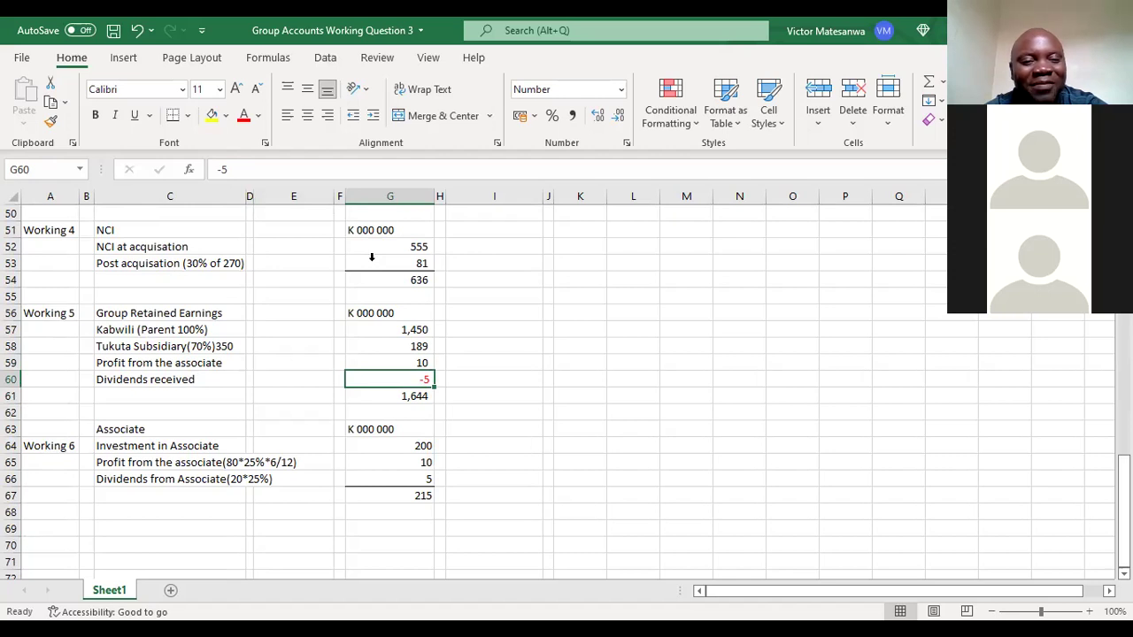
pyautogui.press('Down')
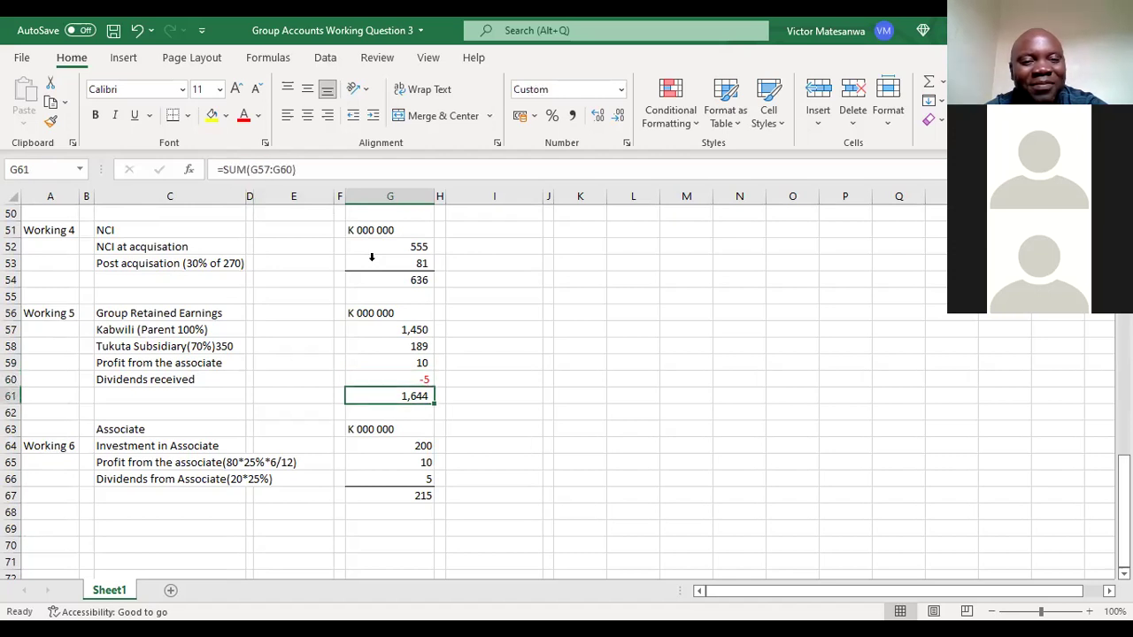
pyautogui.press('Down')
pyautogui.press('Down')
pyautogui.press('Down')
pyautogui.press('Down')
pyautogui.press('Down')
pyautogui.write('-5')
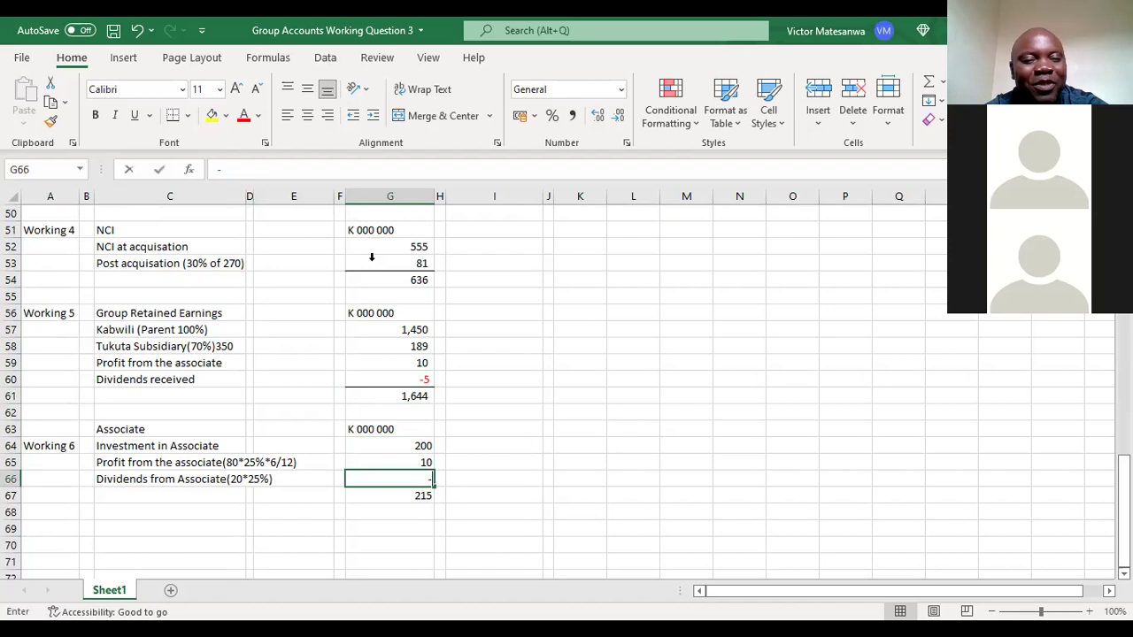
pyautogui.press('Return')
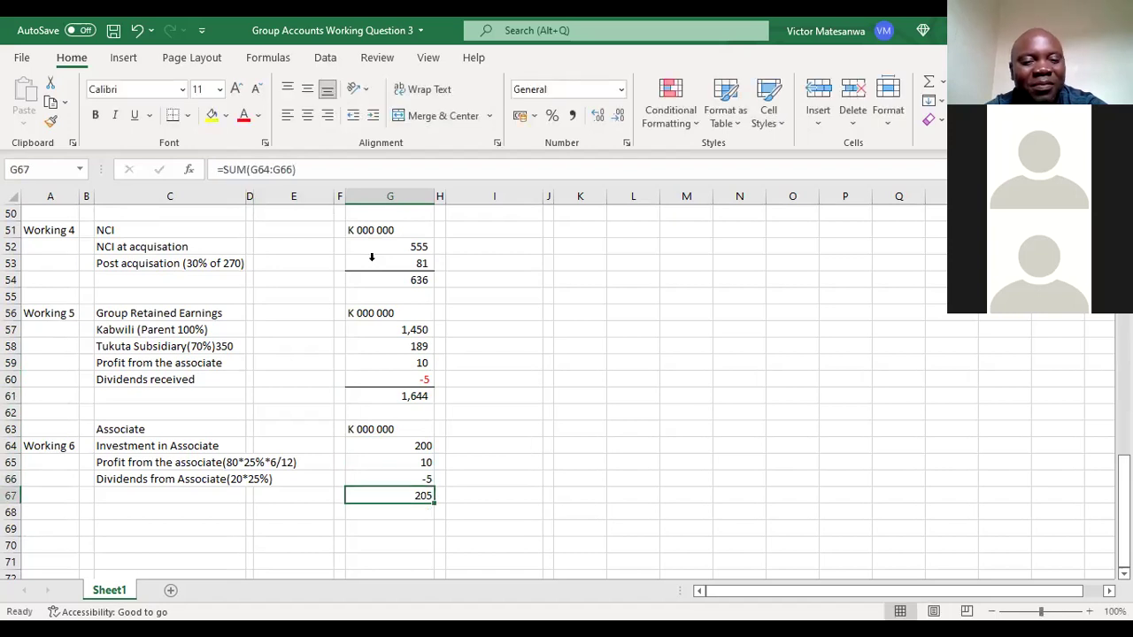
pyautogui.press('Up')
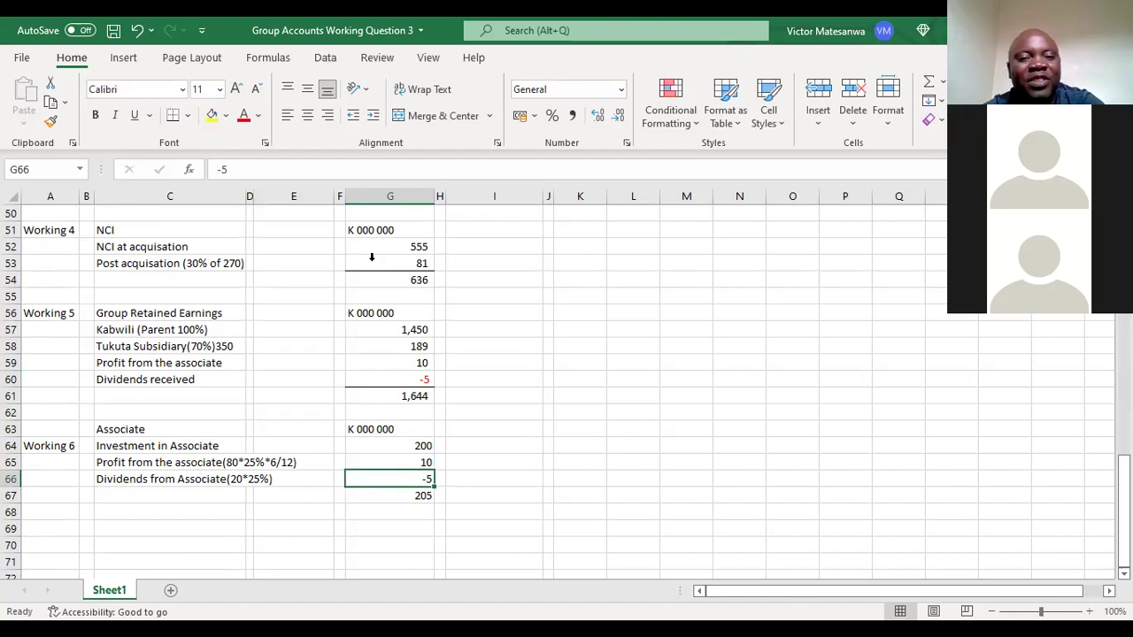
# - Go back up through the workings to the consolidated statement of financial position and check its figures
pyautogui.press('Up')
pyautogui.press('Up')
pyautogui.press('Up')
pyautogui.press('Up')
pyautogui.press('Up')
pyautogui.press('Up')
pyautogui.press('Up')
pyautogui.press('Up')
pyautogui.press('Up')
pyautogui.press('Up')
pyautogui.press('Up')
pyautogui.press('Up')
pyautogui.press('Up')
pyautogui.press('Up')
pyautogui.press('Up')
pyautogui.press('Up')
pyautogui.press('Up')
pyautogui.press('Up')
pyautogui.press('Up')
pyautogui.press('Up')
pyautogui.press('Up')
pyautogui.press('Up')
pyautogui.press('Up')
pyautogui.press('Up')
pyautogui.press('Up')
pyautogui.press('Up')
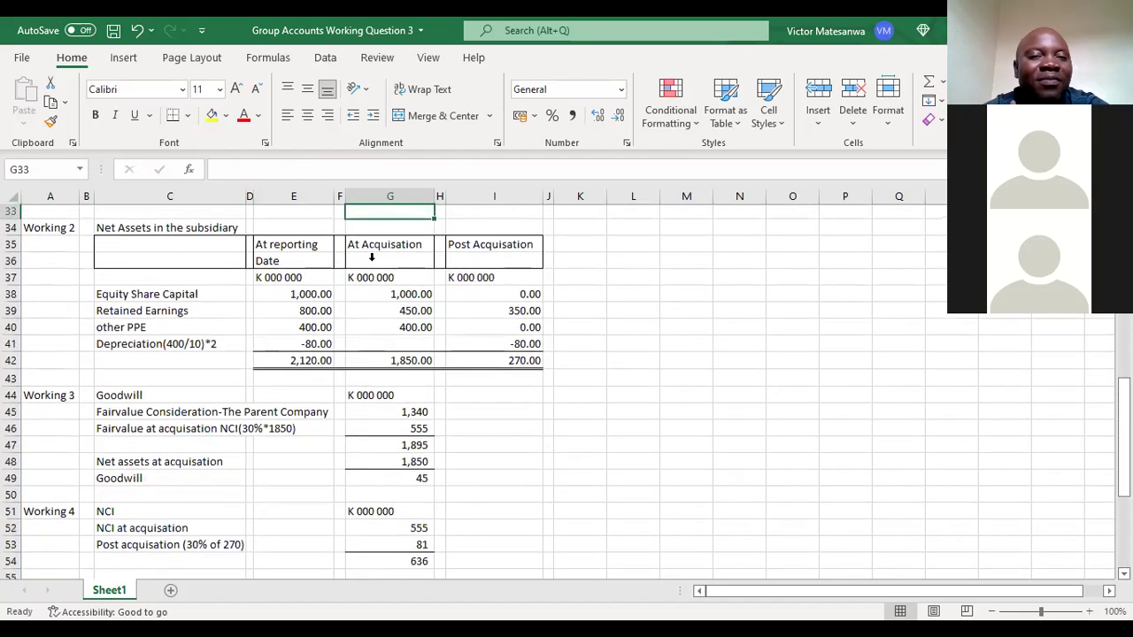
pyautogui.press('Up')
pyautogui.press('Up')
pyautogui.press('Up')
pyautogui.press('Up')
pyautogui.press('Up')
pyautogui.press('Up')
pyautogui.press('Up')
pyautogui.press('Up')
pyautogui.press('Up')
pyautogui.press('Up')
pyautogui.press('Up')
pyautogui.press('Up')
pyautogui.press('Up')
pyautogui.press('Up')
pyautogui.press('Up')
pyautogui.press('Up')
pyautogui.press('Up')
pyautogui.press('Up')
pyautogui.press('Up')
pyautogui.press('Up')
pyautogui.press('Up')
pyautogui.press('Up')
pyautogui.press('Up')
pyautogui.press('Up')
pyautogui.press('Up')
pyautogui.press('Up')
pyautogui.press('Up')
pyautogui.press('Up')
pyautogui.press('Up')
pyautogui.press('Up')
# - Review the sheet downward from the statement's equity and liabilities through the group structure, net assets, goodwill and NCI workings
pyautogui.press('Down')
pyautogui.press('Down')
pyautogui.press('Down')
pyautogui.press('Down')
pyautogui.press('Down')
pyautogui.press('Down')
pyautogui.press('Down')
pyautogui.press('Down')
pyautogui.press('Down')
pyautogui.press('Down')
pyautogui.press('Down')
pyautogui.press('Down')
pyautogui.press('Down')
pyautogui.press('Down')
pyautogui.press('Down')
pyautogui.press('Down')
pyautogui.press('Down')
pyautogui.press('Down')
pyautogui.press('Down')
pyautogui.press('Down')
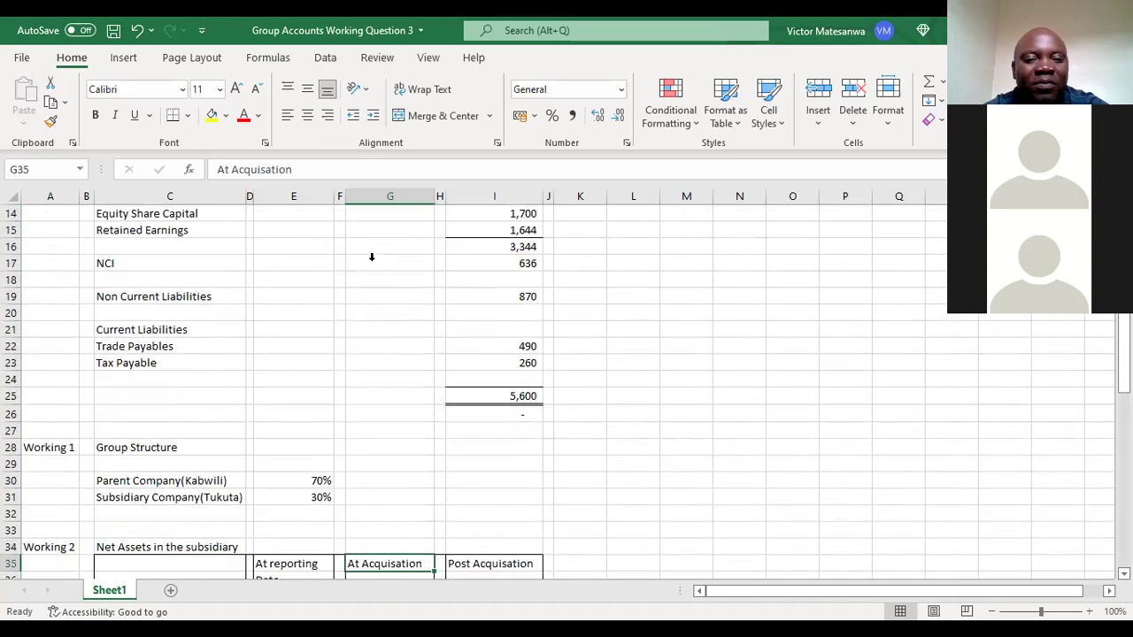
pyautogui.press('Down')
pyautogui.press('Down')
pyautogui.press('Down')
pyautogui.press('Down')
pyautogui.press('Down')
pyautogui.press('Down')
pyautogui.press('Down')
pyautogui.press('Down')
pyautogui.press('Down')
pyautogui.press('Down')
pyautogui.press('Down')
pyautogui.press('Down')
pyautogui.press('Down')
pyautogui.press('Down')
pyautogui.press('Down')
pyautogui.press('Down')
pyautogui.press('Down')
pyautogui.press('Down')
pyautogui.press('Down')
pyautogui.press('Down')
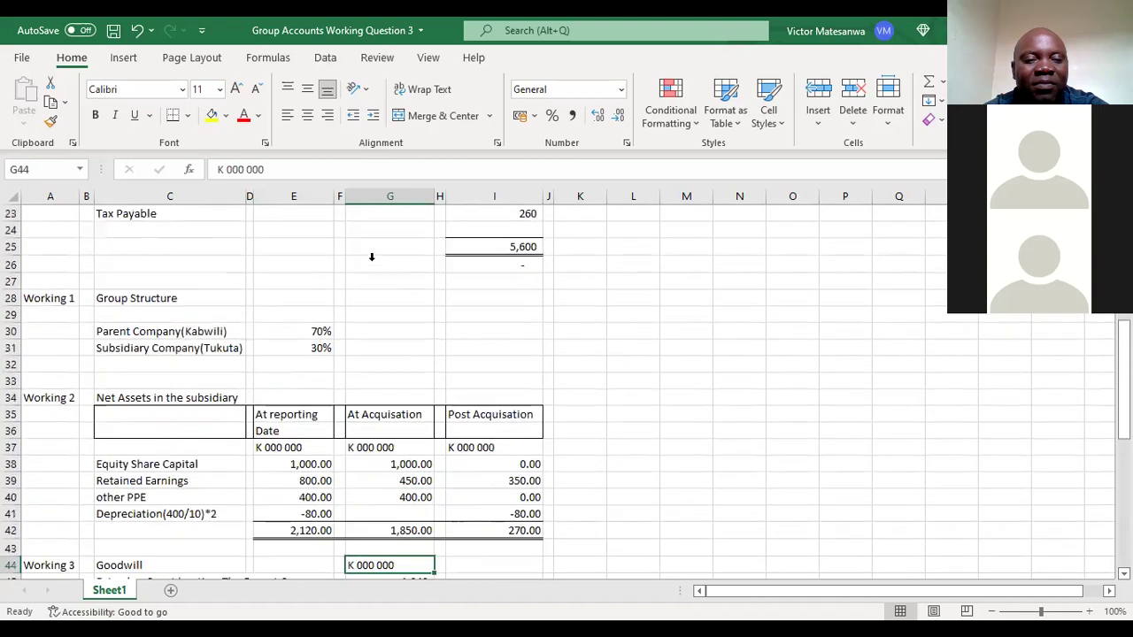
pyautogui.press('Down')
pyautogui.press('Down')
pyautogui.press('Down')
pyautogui.press('Up')
pyautogui.press('Up')
pyautogui.press('Up')
pyautogui.press('Up')
pyautogui.press('Up')
pyautogui.press('Up')
pyautogui.press('Up')
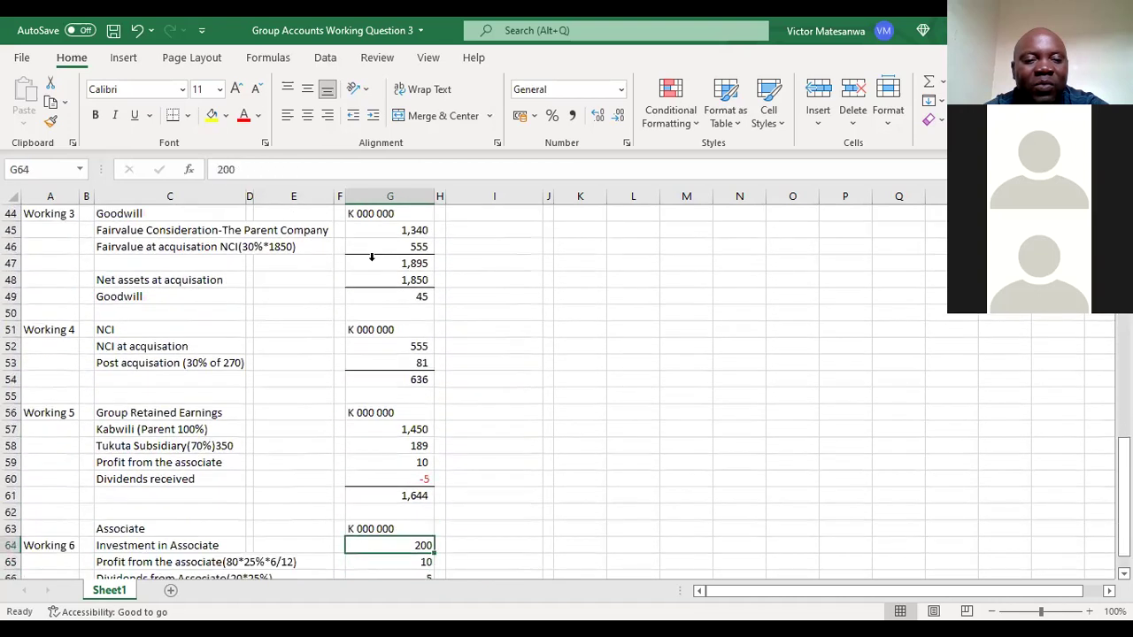
# - Inspect the Tukuta subsidiary formula in G58 and trace its reference to the total post-acquisition net assets in Working 2
pyautogui.click(205, 444)
pyautogui.click(412, 439)
pyautogui.press('F2')
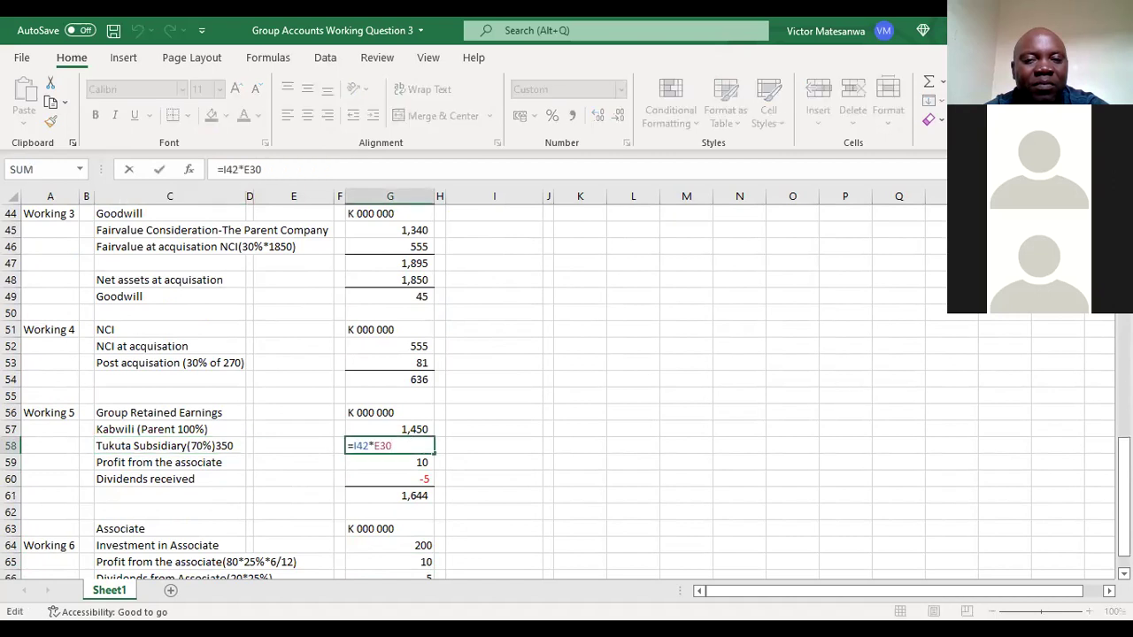
pyautogui.scroll(2, 566, 389)
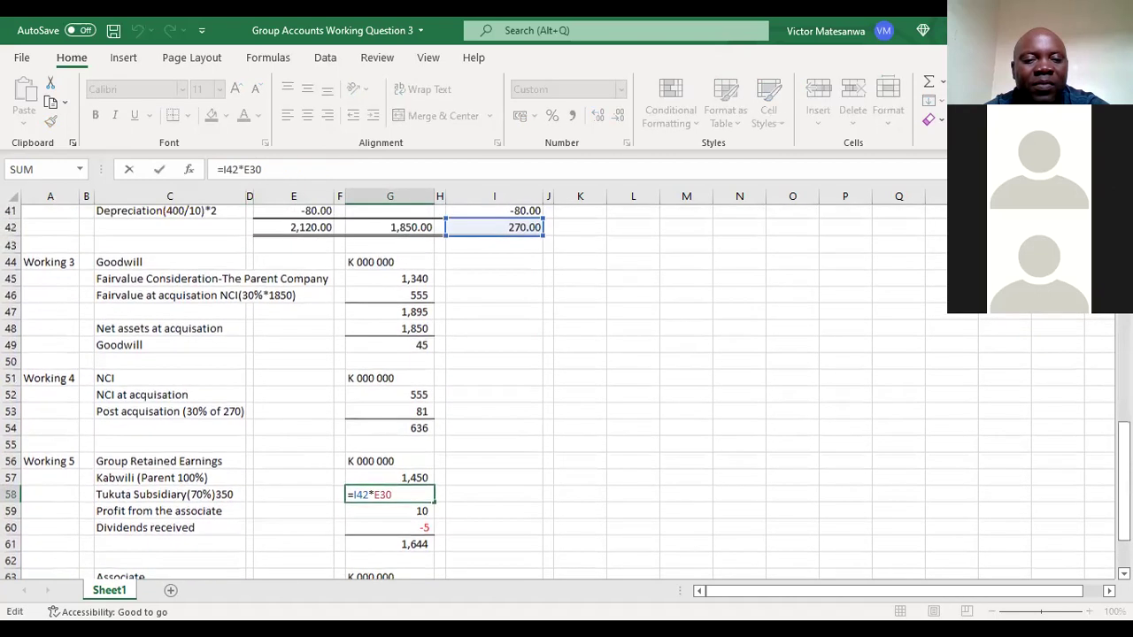
pyautogui.scroll(1, 567, 389)
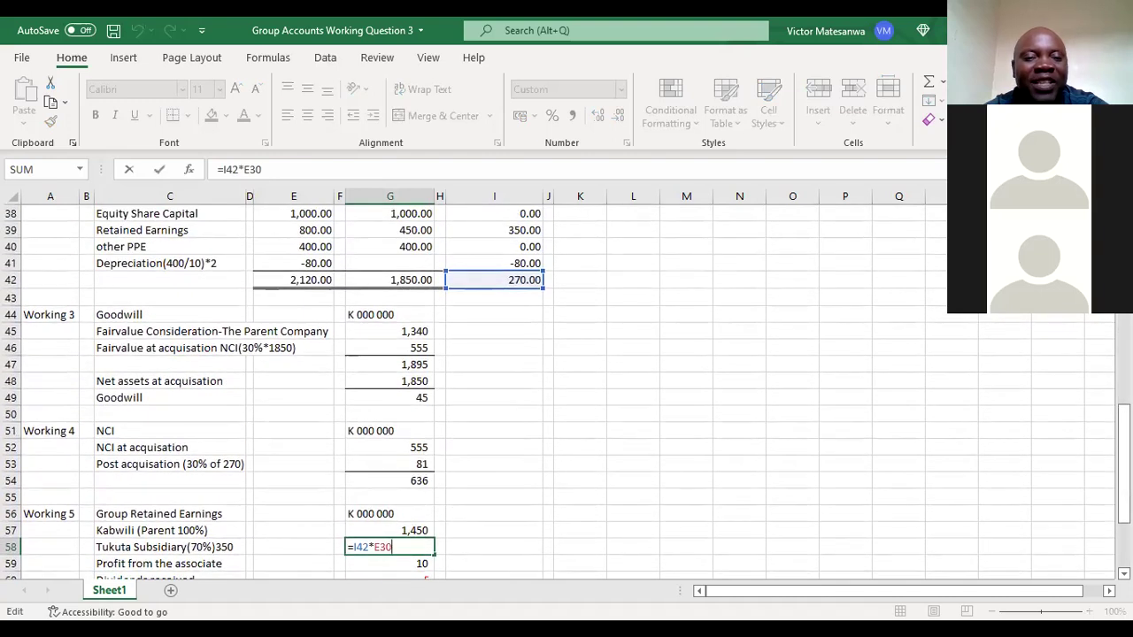
pyautogui.press('Return')
# - Review the group retained earnings total and the Working 6 associate lines down to the investment total
pyautogui.press('Down')
pyautogui.press('Down')
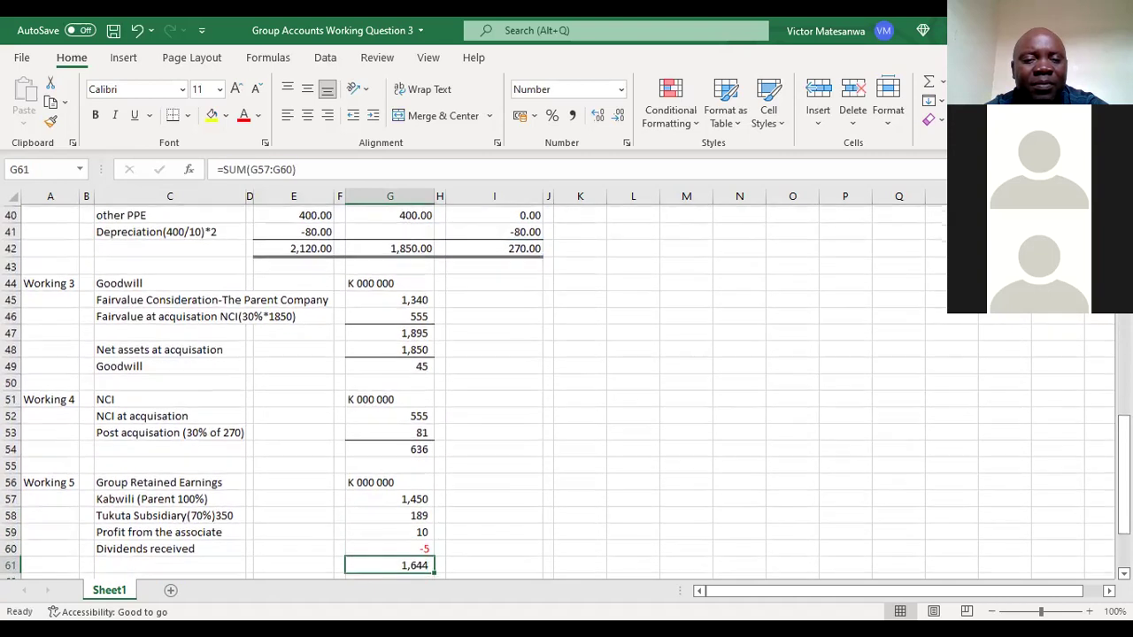
pyautogui.press('Down')
pyautogui.press('Down')
pyautogui.press('Down')
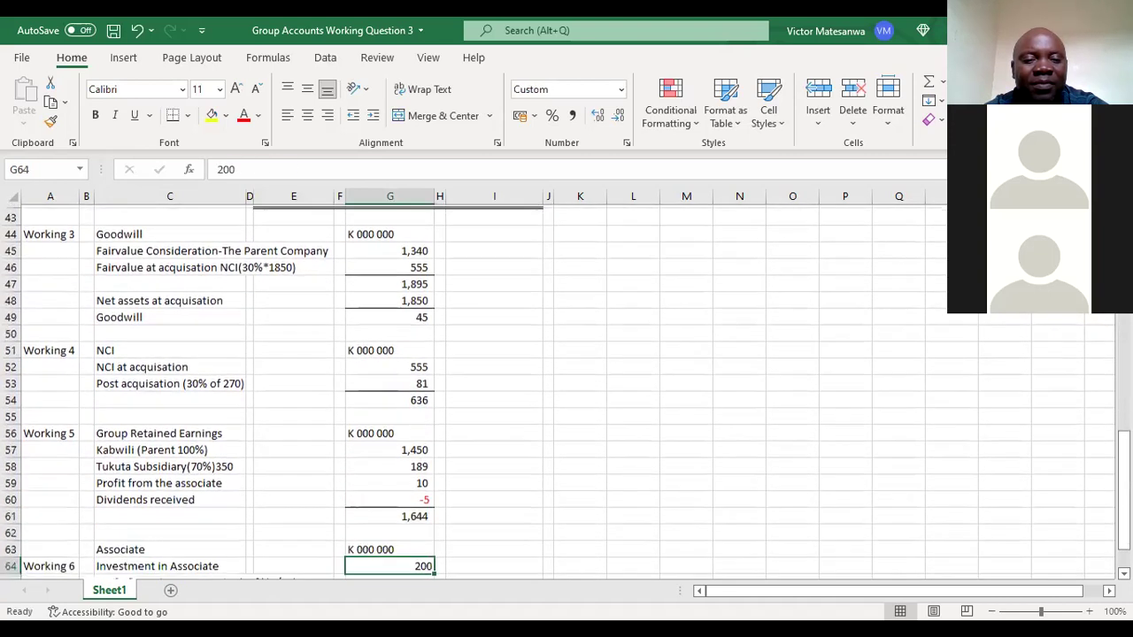
pyautogui.press('Down')
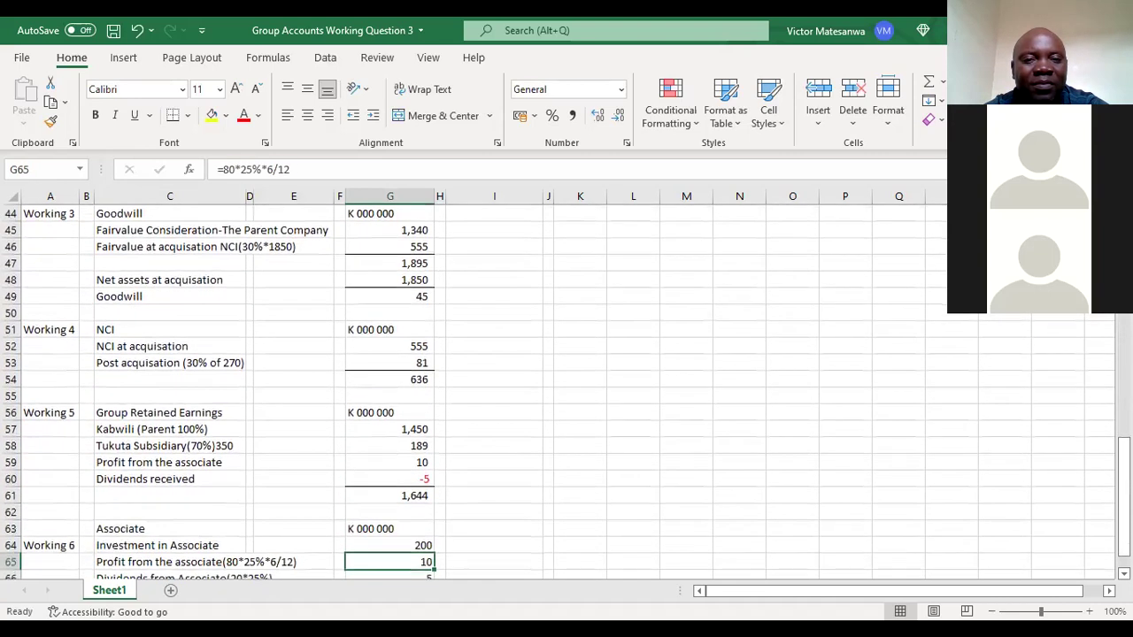
pyautogui.press('Down')
pyautogui.press('Down')
pyautogui.press('Down')
pyautogui.press('Down')
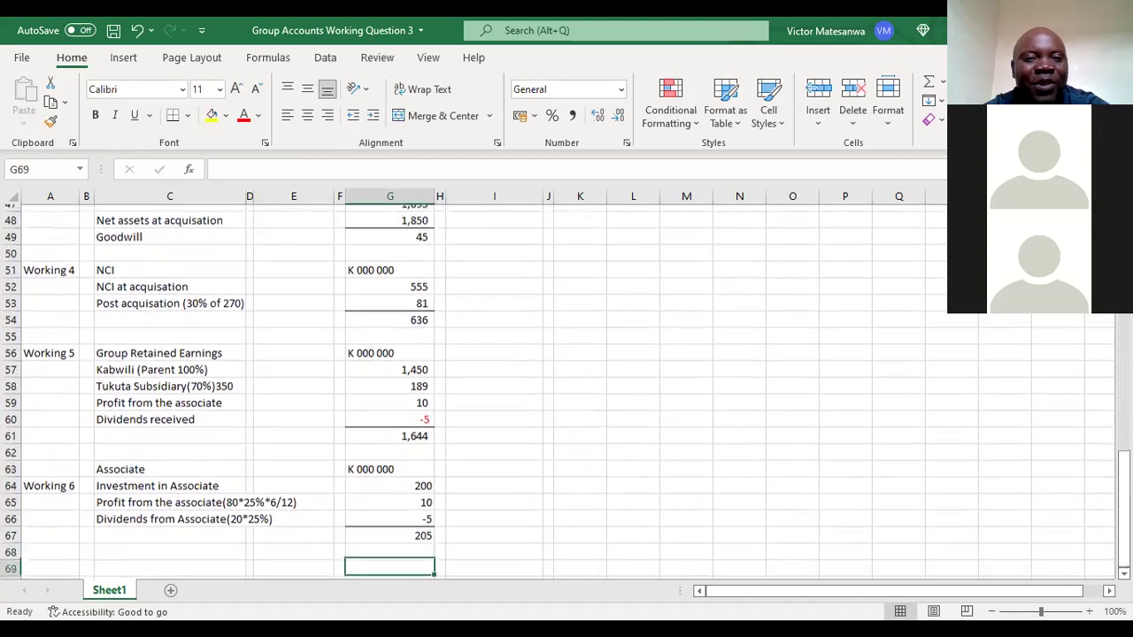
pyautogui.press('Down')
pyautogui.press('Down')
pyautogui.press('Down')
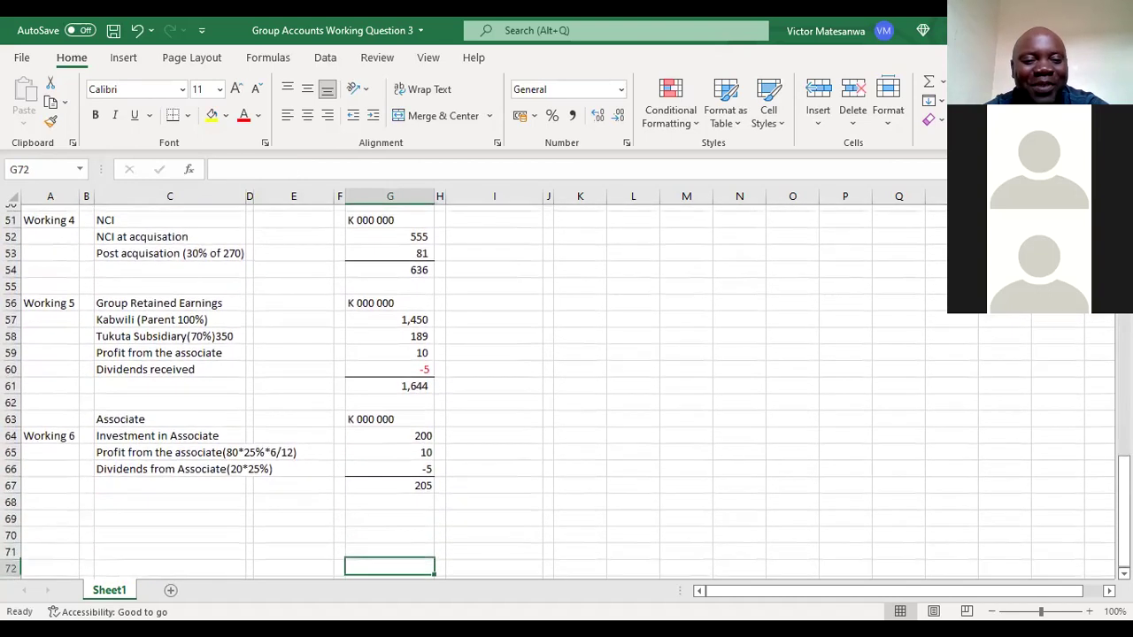
pyautogui.scroll(-1, 566, 389)
pyautogui.click(389, 429)
pyautogui.click(389, 445)
# - Return from the Working 6 associate lines to the heading of the Kambwili Group consolidated statement of financial position
pyautogui.press('Up')
pyautogui.press('Up')
pyautogui.press('Up')
pyautogui.press('Up')
pyautogui.press('Up')
pyautogui.press('Up')
pyautogui.press('Up')
pyautogui.press('Up')
pyautogui.press('Up')
pyautogui.press('Up')
pyautogui.press('Up')
pyautogui.press('Up')
pyautogui.press('Up')
pyautogui.press('Up')
pyautogui.press('Up')
pyautogui.press('Up')
pyautogui.press('Up')
pyautogui.press('Up')
pyautogui.press('Up')
pyautogui.press('Up')
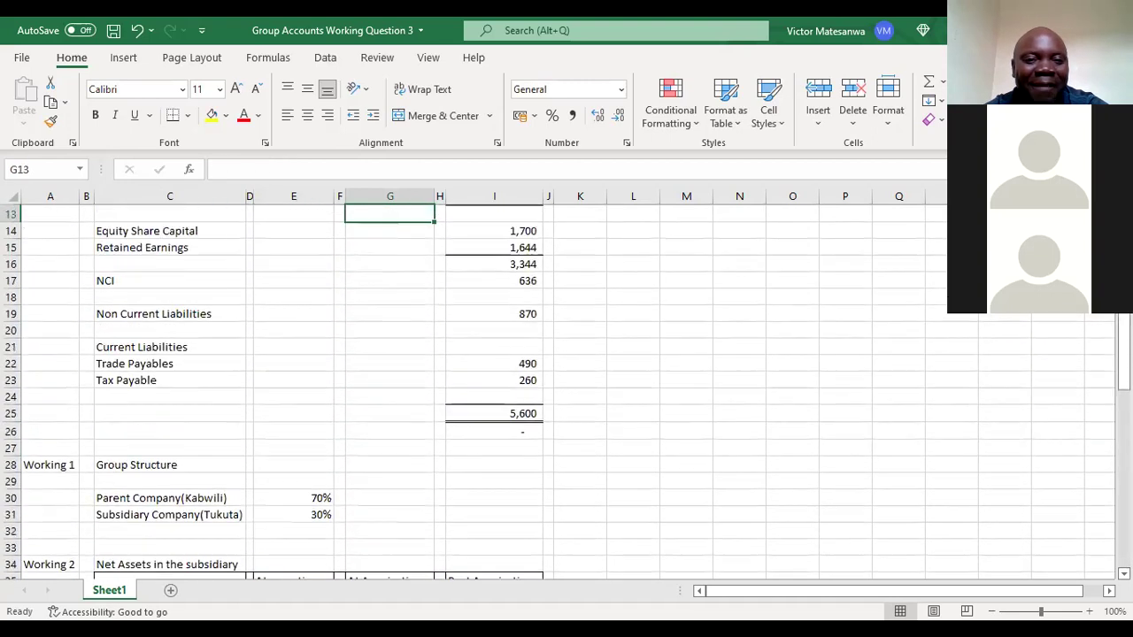
pyautogui.press('Up')
pyautogui.press('Up')
pyautogui.press('Up')
pyautogui.press('Up')
pyautogui.press('Up')
pyautogui.press('Up')
pyautogui.press('Up')
pyautogui.press('Up')
pyautogui.press('Up')
pyautogui.press('Up')
pyautogui.press('Up')
pyautogui.press('Up')
# - Examine the consolidated statement from goodwill and the other assets through equity, NCI and liabilities, down to the Working 1 group structure
pyautogui.press('Down')
pyautogui.press('Down')
pyautogui.press('Down')
pyautogui.press('Down')
pyautogui.press('Down')
pyautogui.press('Down')
pyautogui.press('Down')
pyautogui.press('Down')
pyautogui.press('Down')
pyautogui.press('Down')
pyautogui.press('Down')
pyautogui.press('Down')
pyautogui.press('Down')
pyautogui.press('Down')
pyautogui.press('Down')
pyautogui.press('Down')
pyautogui.press('Down')
pyautogui.press('Down')
pyautogui.press('Down')
pyautogui.press('Down')
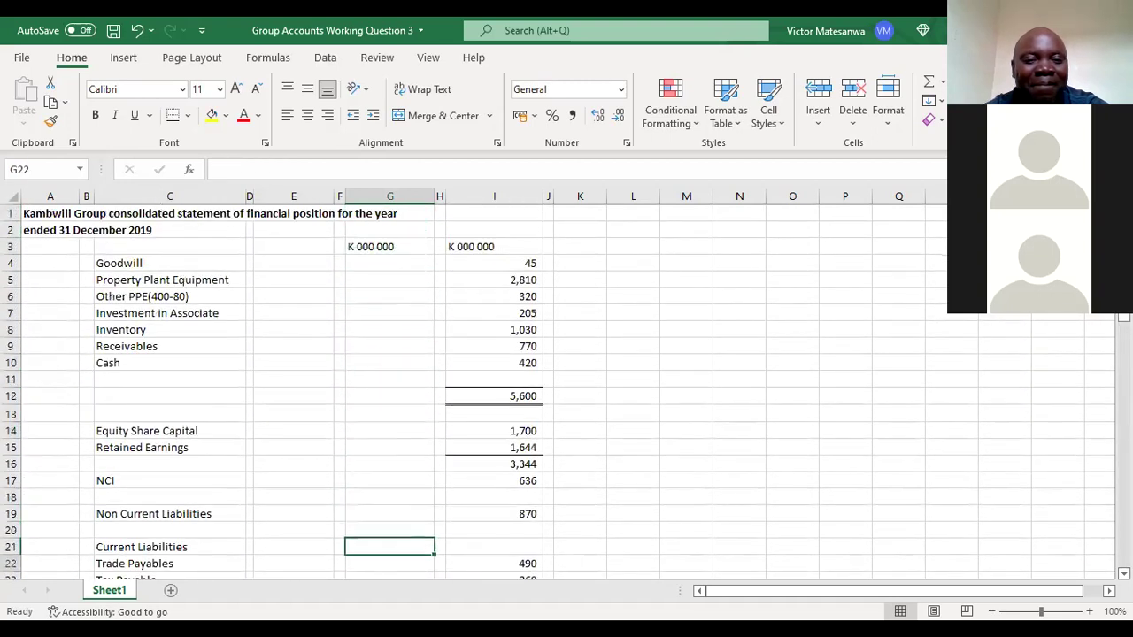
pyautogui.press('Down')
pyautogui.press('Down')
pyautogui.press('Down')
pyautogui.press('Down')
pyautogui.press('Down')
pyautogui.press('Down')
pyautogui.press('Down')
pyautogui.press('Down')
pyautogui.press('Down')
pyautogui.press('Down')
pyautogui.press('Down')
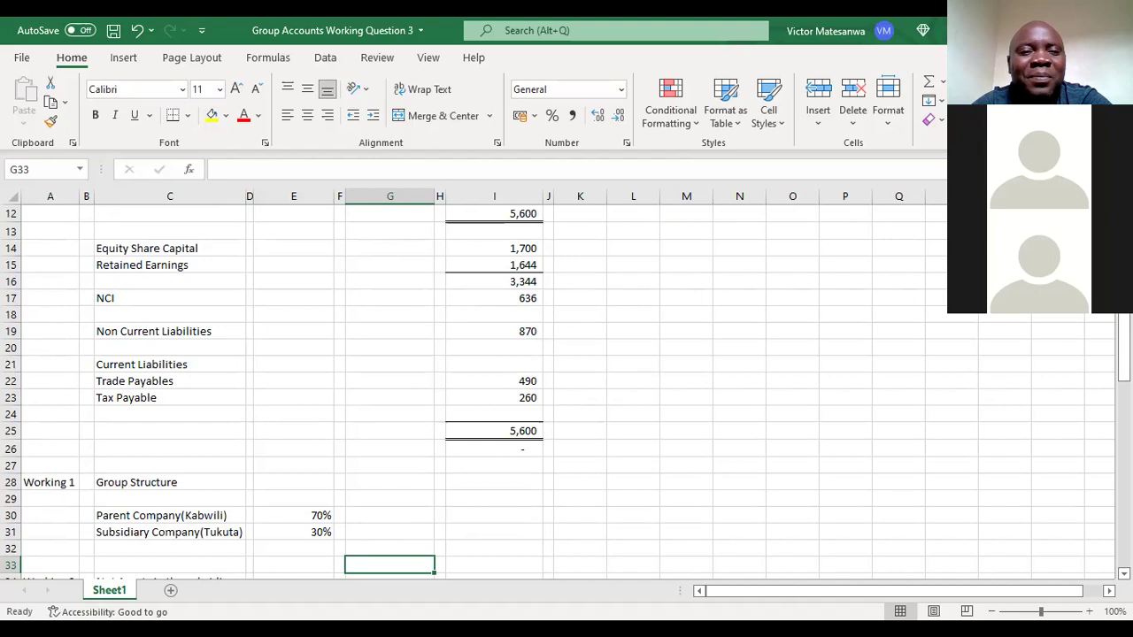
# - Examine Working 2 on the subsidiary's net assets and the Working 3 goodwill calculation
pyautogui.press('Down')
pyautogui.press('Down')
pyautogui.press('Down')
pyautogui.press('Down')
pyautogui.press('Down')
pyautogui.press('Down')
pyautogui.press('Down')
pyautogui.press('Down')
pyautogui.press('Down')
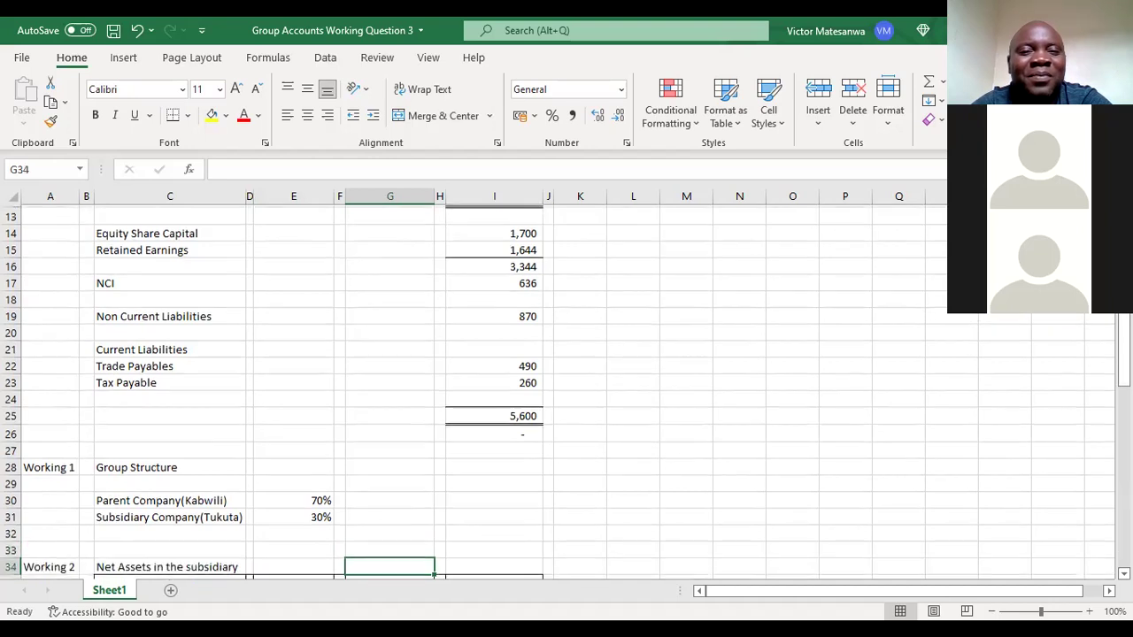
pyautogui.press('Down')
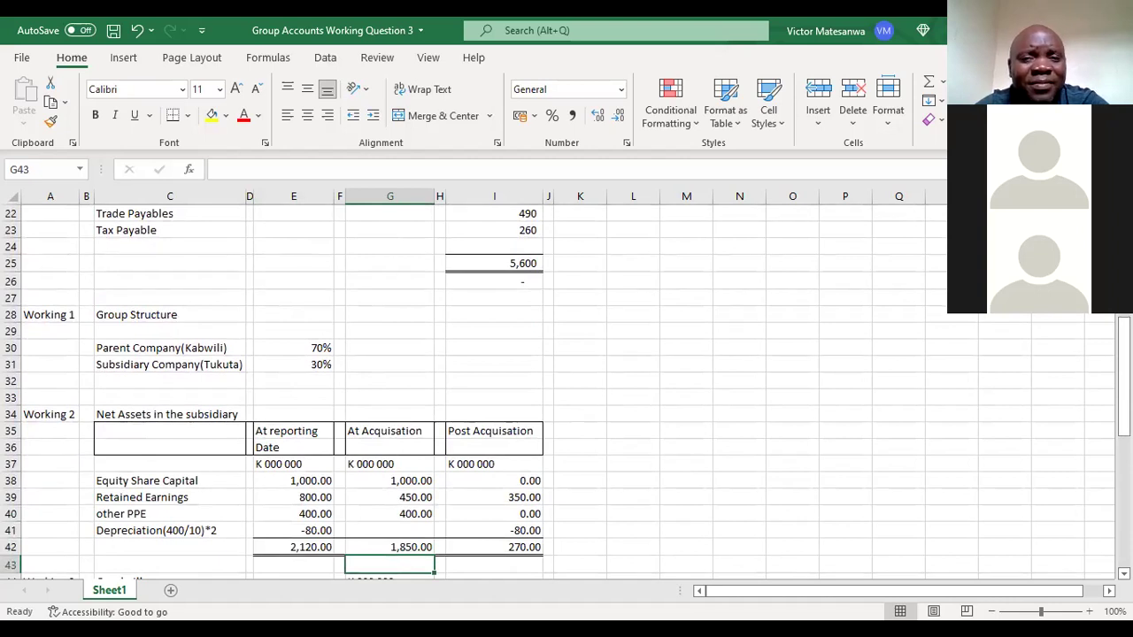
pyautogui.press('Down')
pyautogui.press('Down')
pyautogui.press('Down')
pyautogui.press('Down')
pyautogui.press('Down')
pyautogui.press('Down')
pyautogui.press('Down')
pyautogui.press('Down')
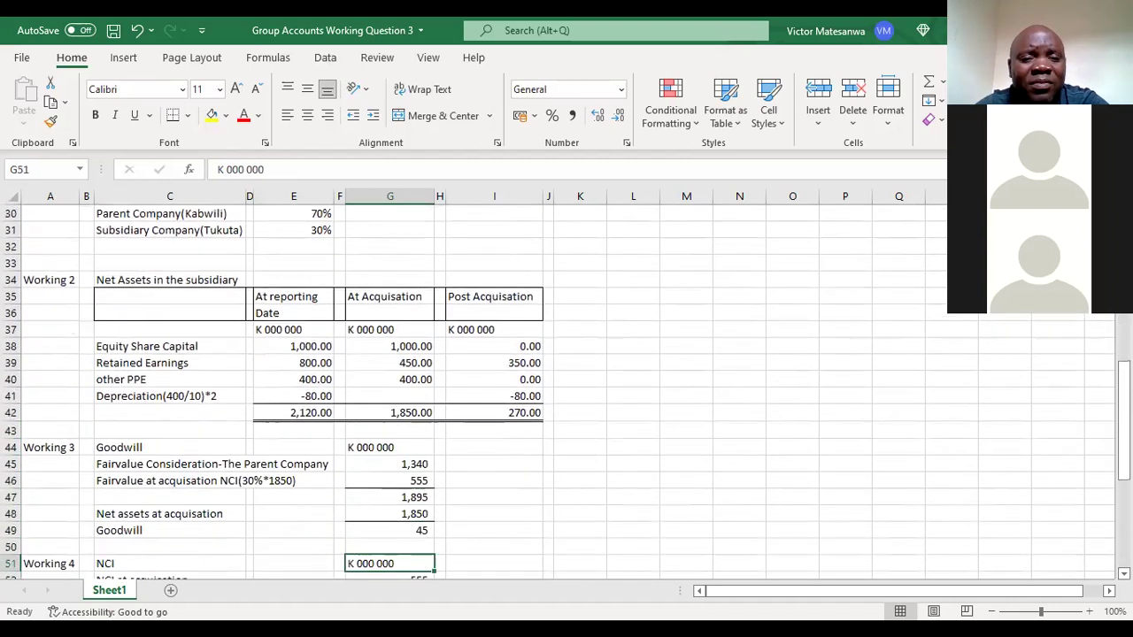
# - Examine the Working 4 NCI, Working 5 group retained earnings and Working 6 associate calculations through to the end of the sheet
pyautogui.press('Down')
pyautogui.press('Down')
pyautogui.press('Down')
pyautogui.press('Down')
pyautogui.press('Down')
pyautogui.press('Down')
pyautogui.press('Down')
pyautogui.press('Down')
pyautogui.press('Down')
pyautogui.press('Down')
pyautogui.press('Down')
pyautogui.press('Down')
pyautogui.press('Down')
pyautogui.press('Down')
pyautogui.press('Down')
pyautogui.press('Down')
pyautogui.press('Down')
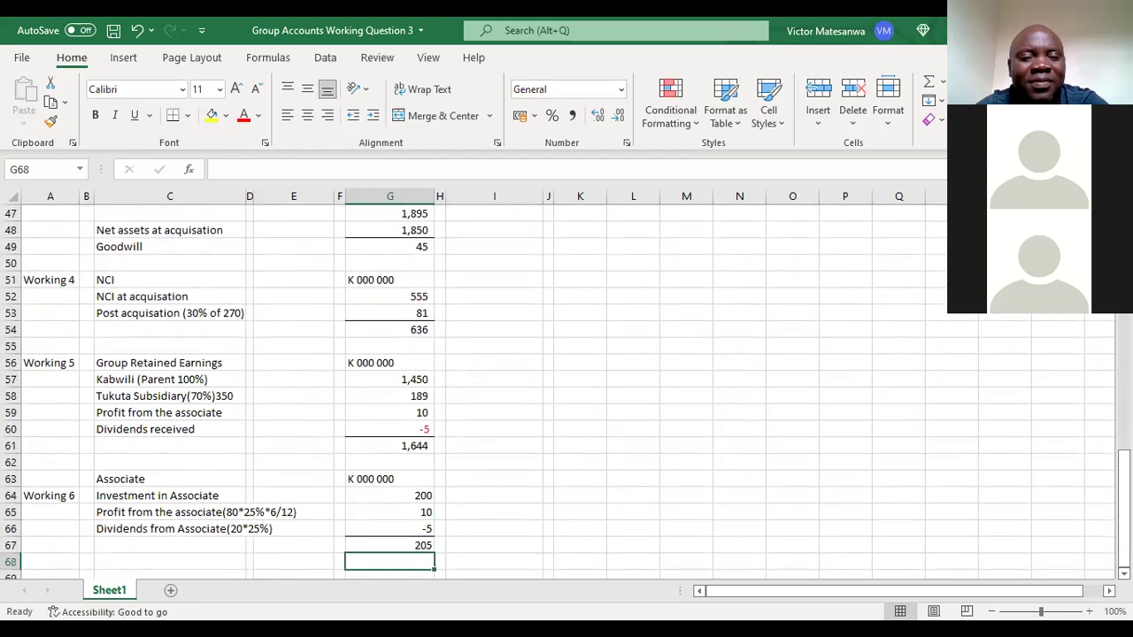
pyautogui.press('Down')
pyautogui.press('Down')
pyautogui.press('Down')
pyautogui.press('Down')
pyautogui.press('Down')
pyautogui.press('Down')
pyautogui.press('Down')
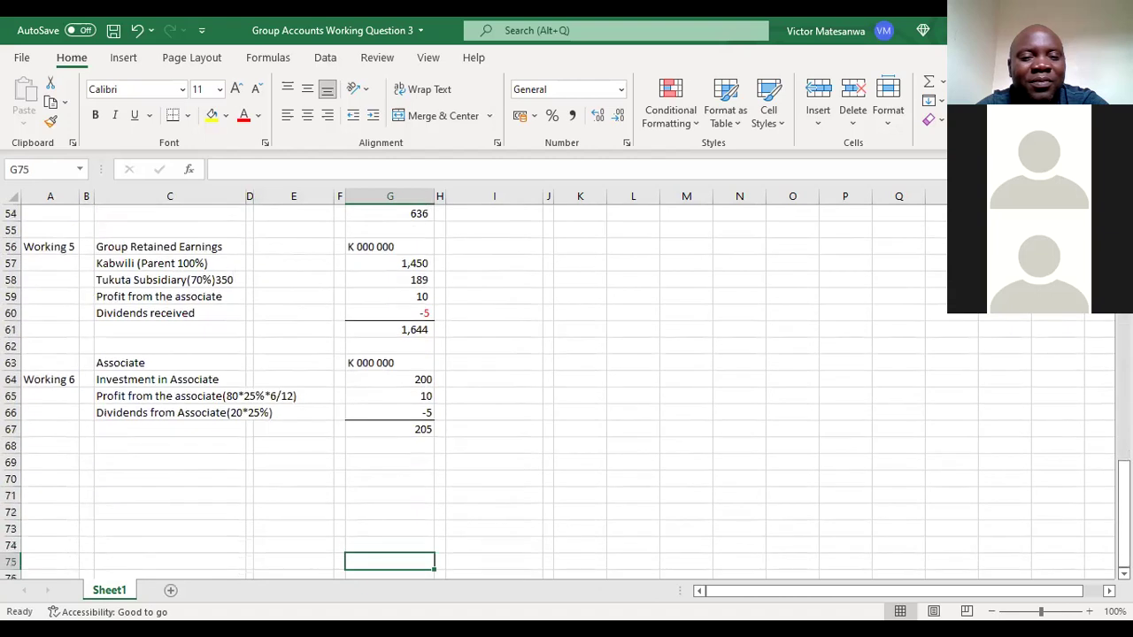